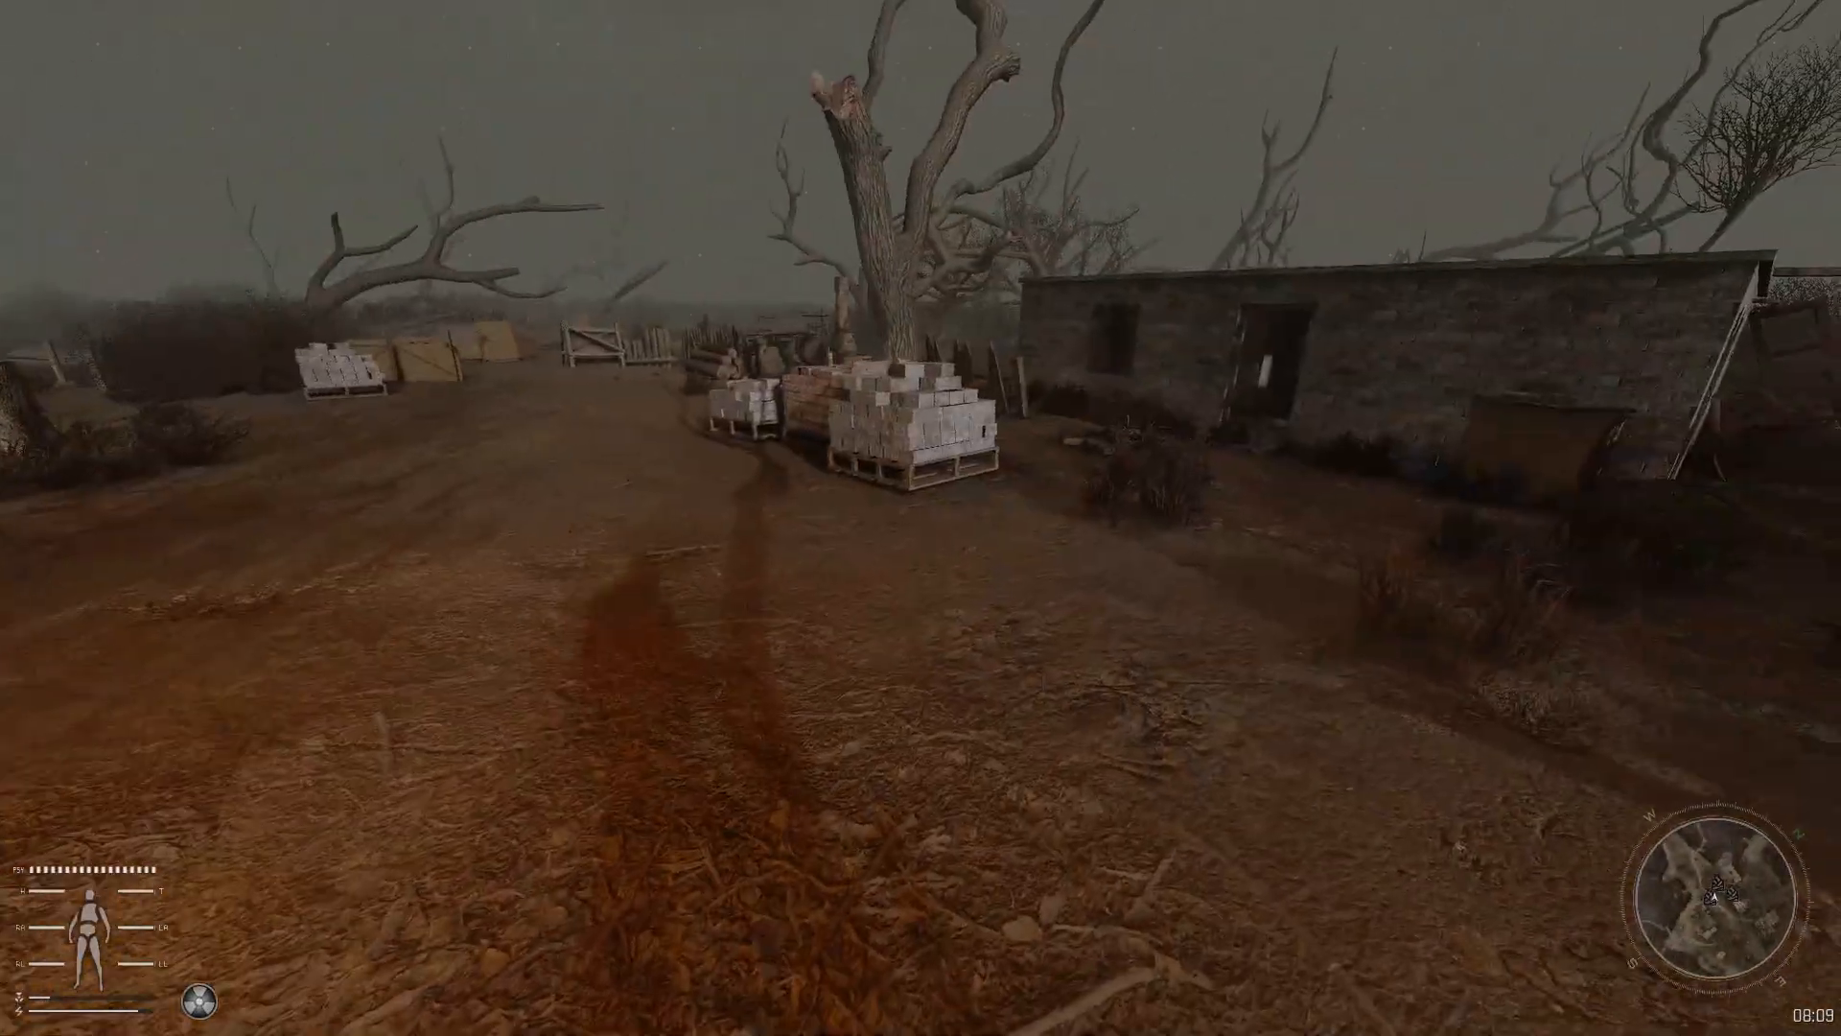
key(w)
key(w)
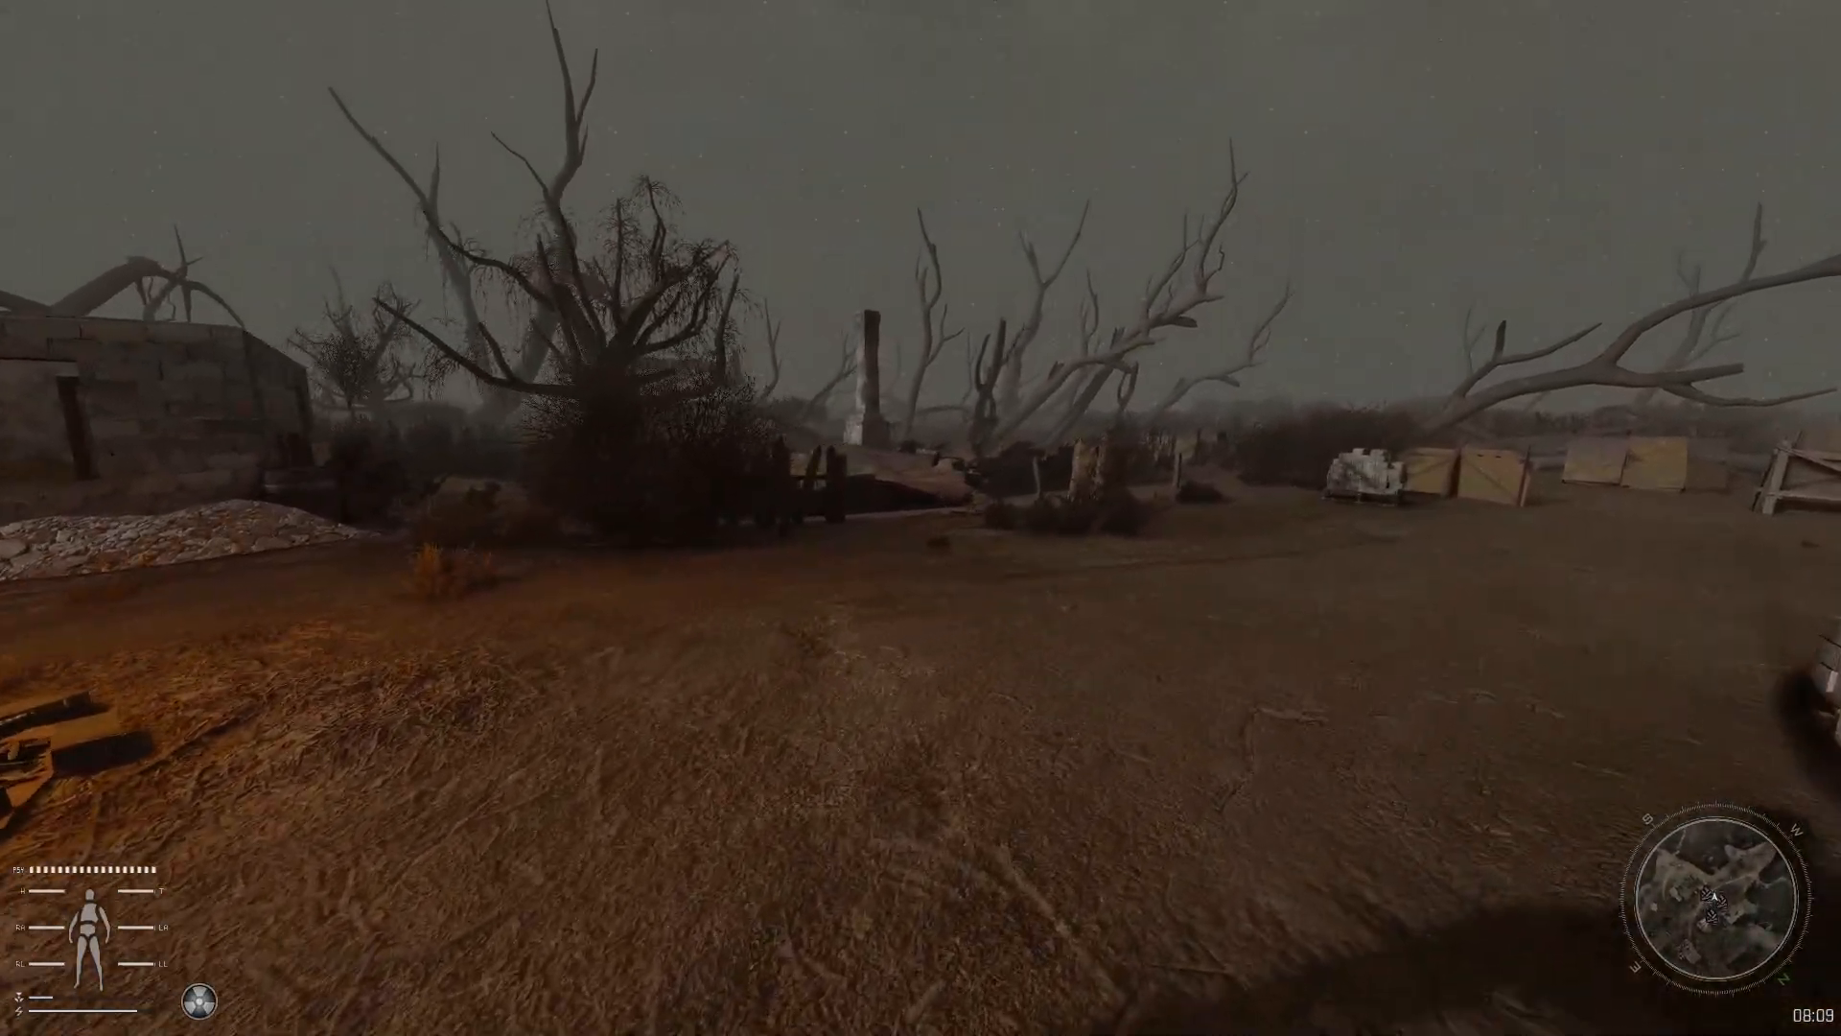
key(w)
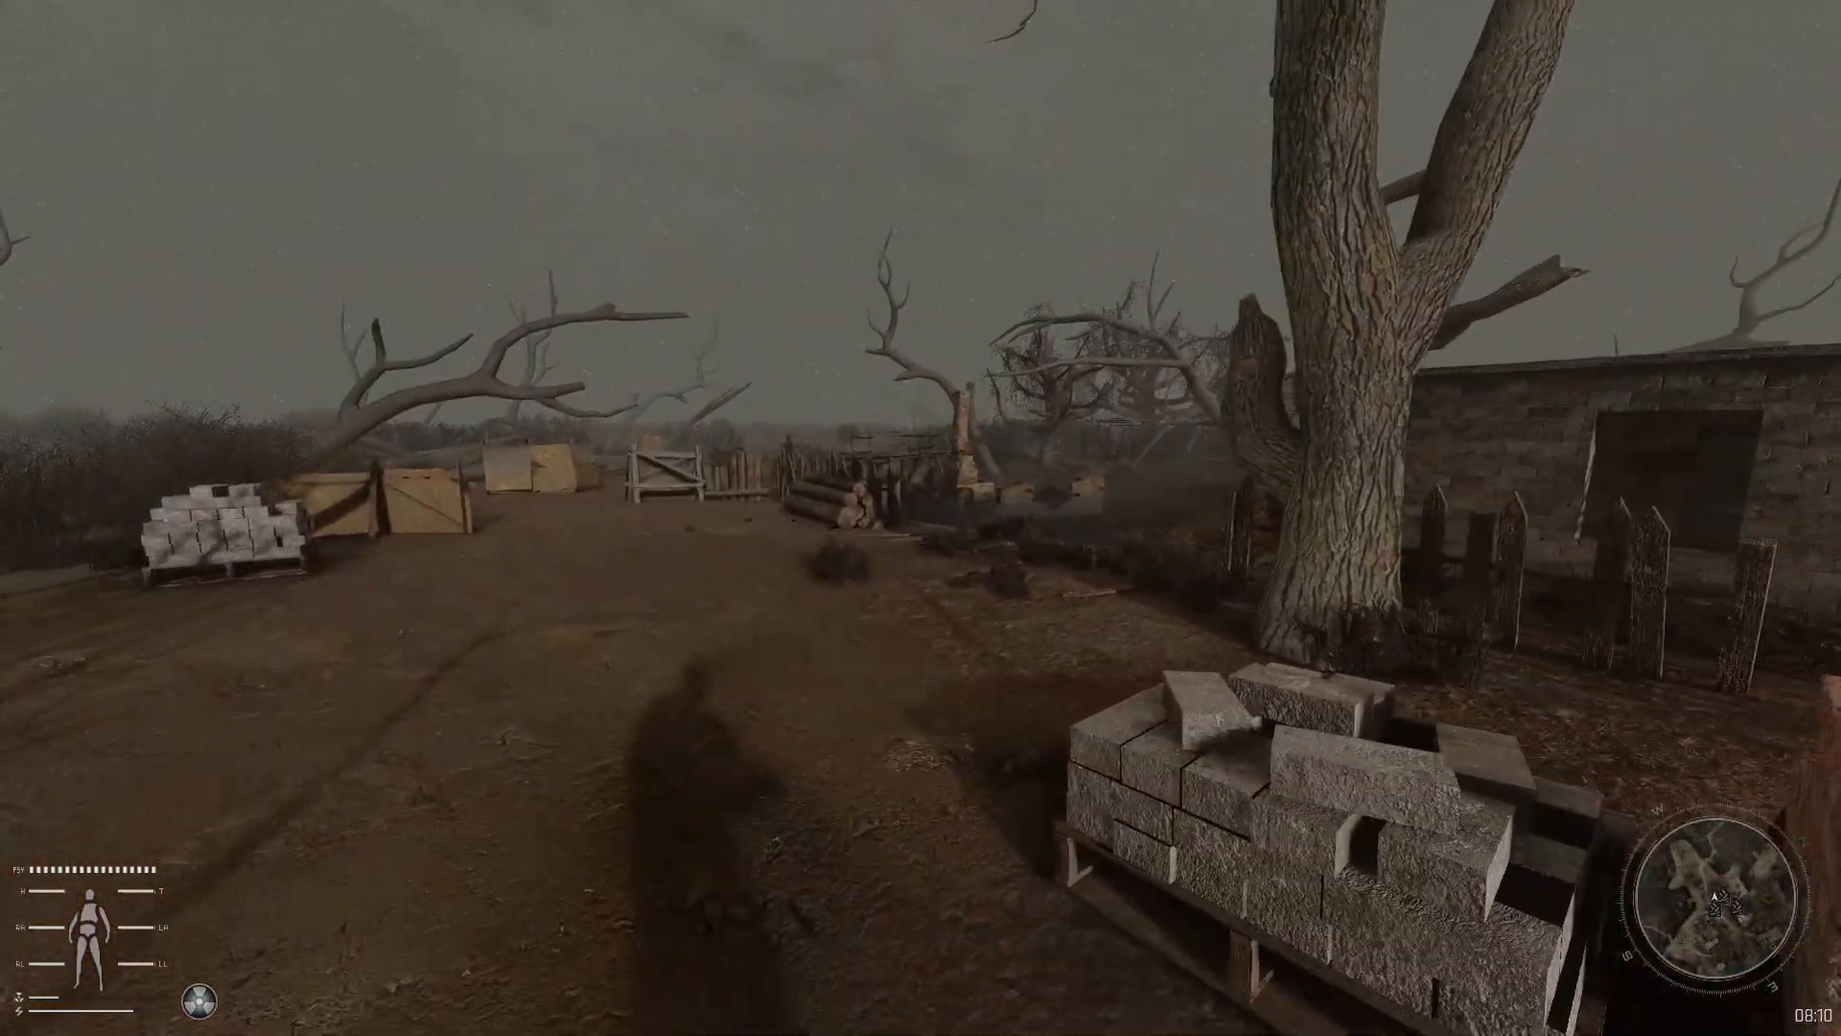
key(w)
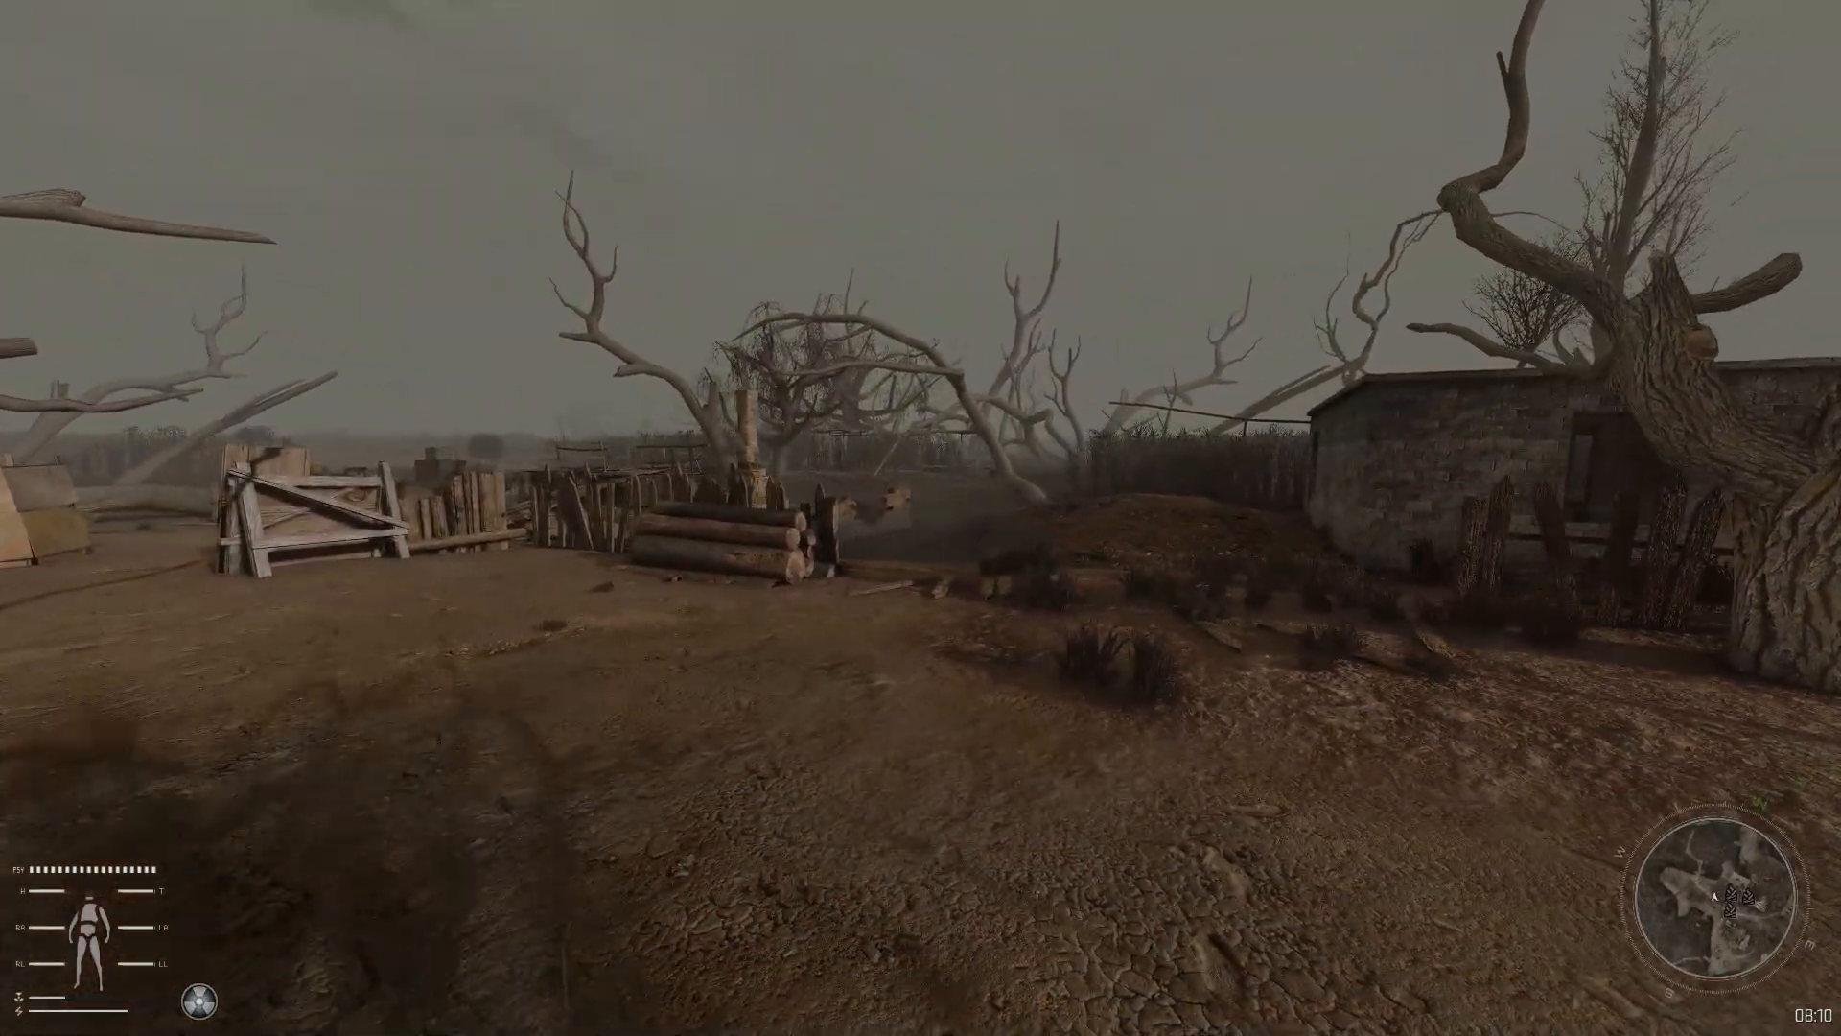
key(w)
key(w)
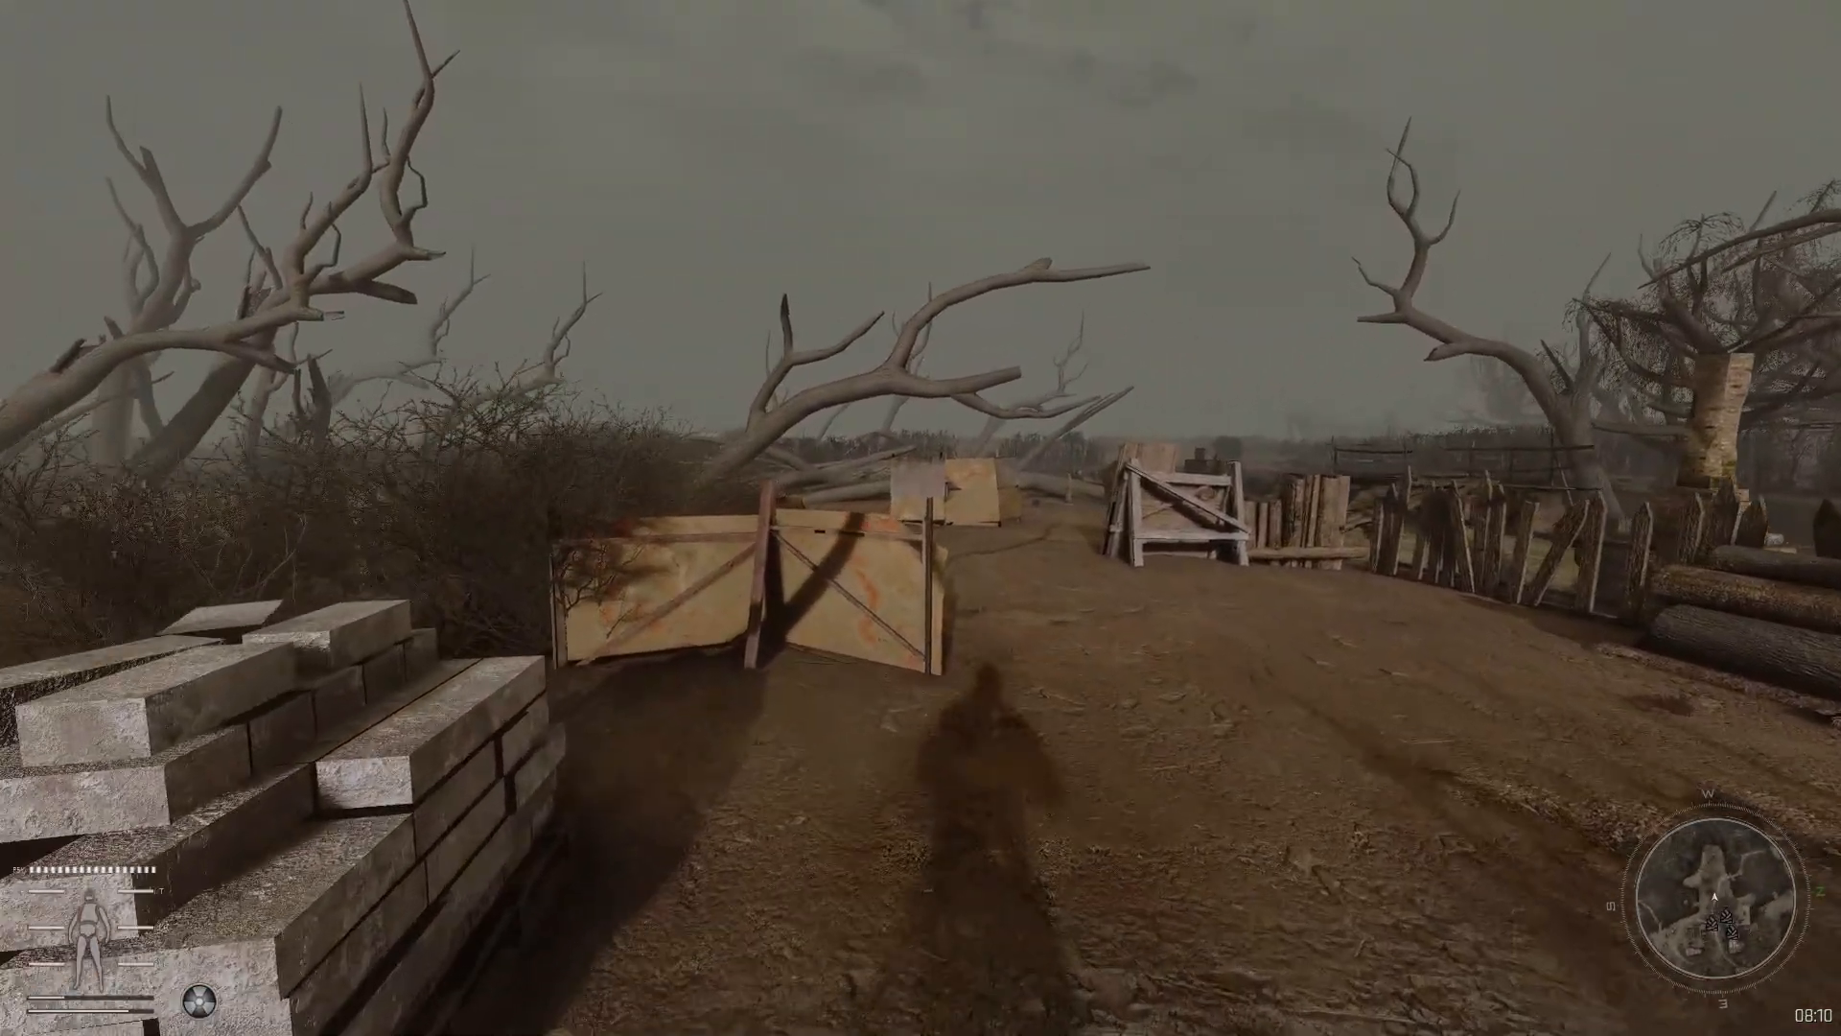
key(w)
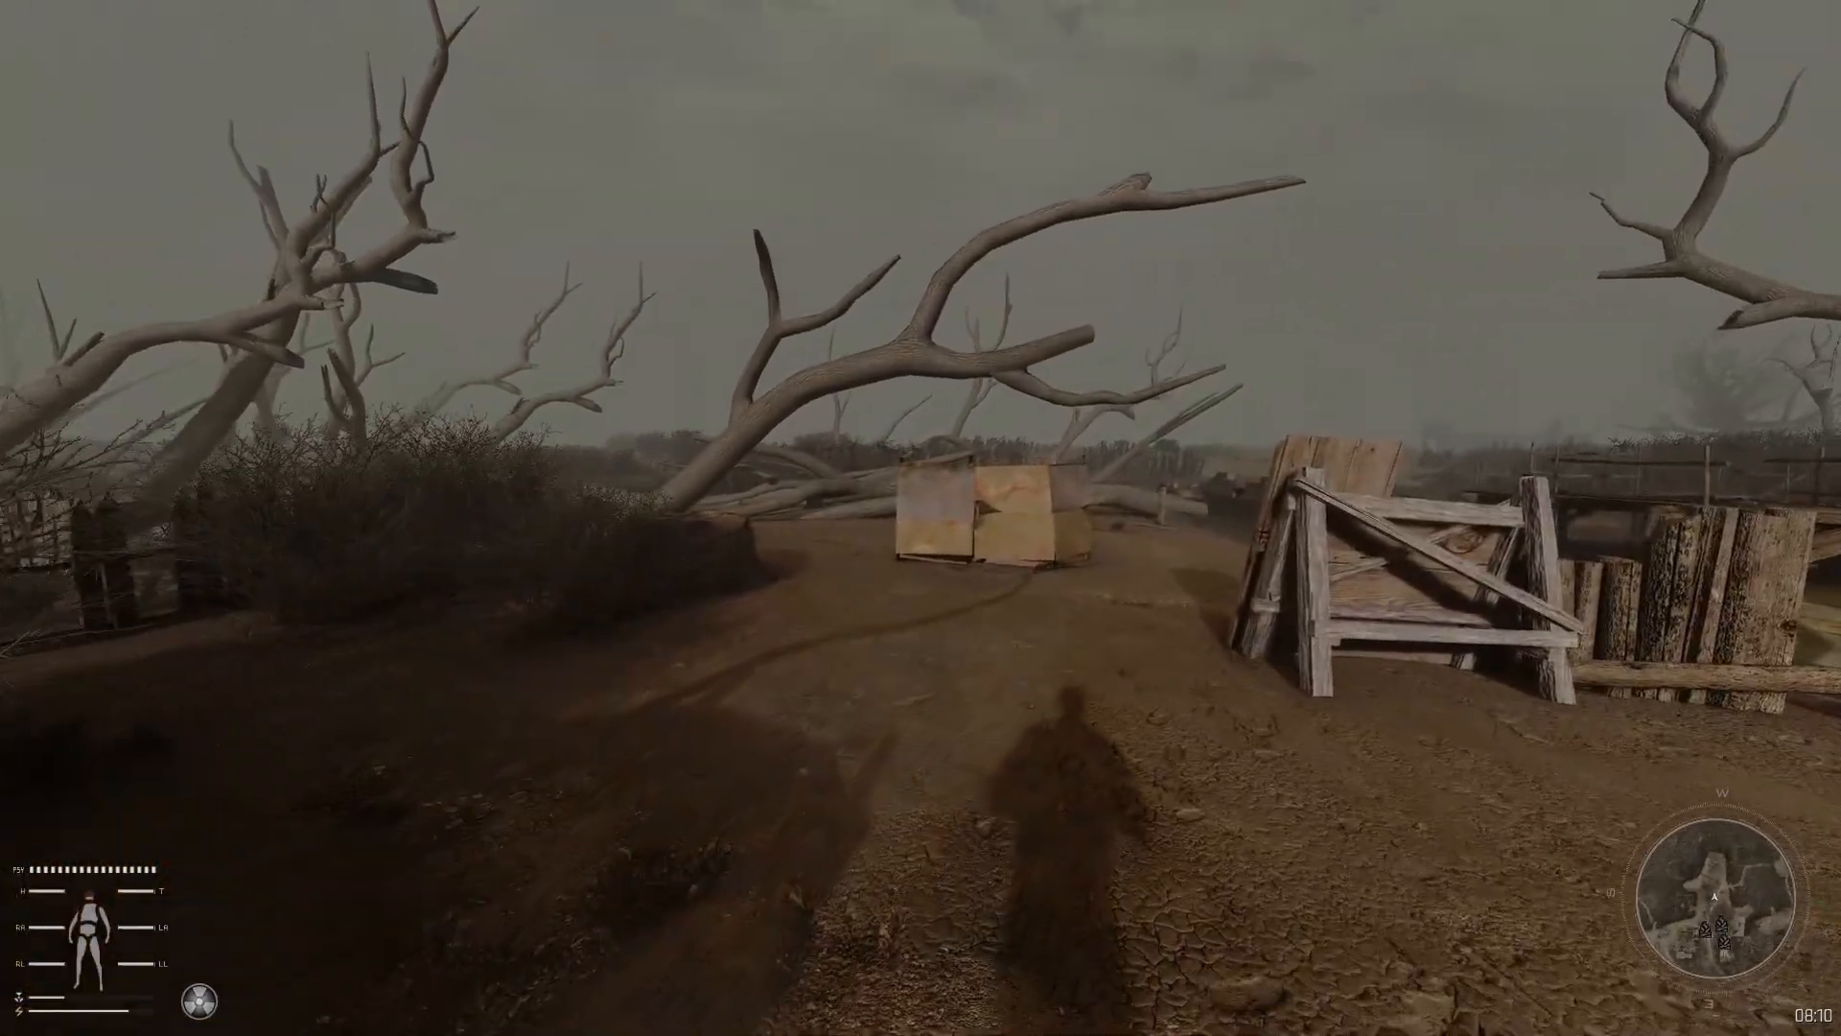
key(w)
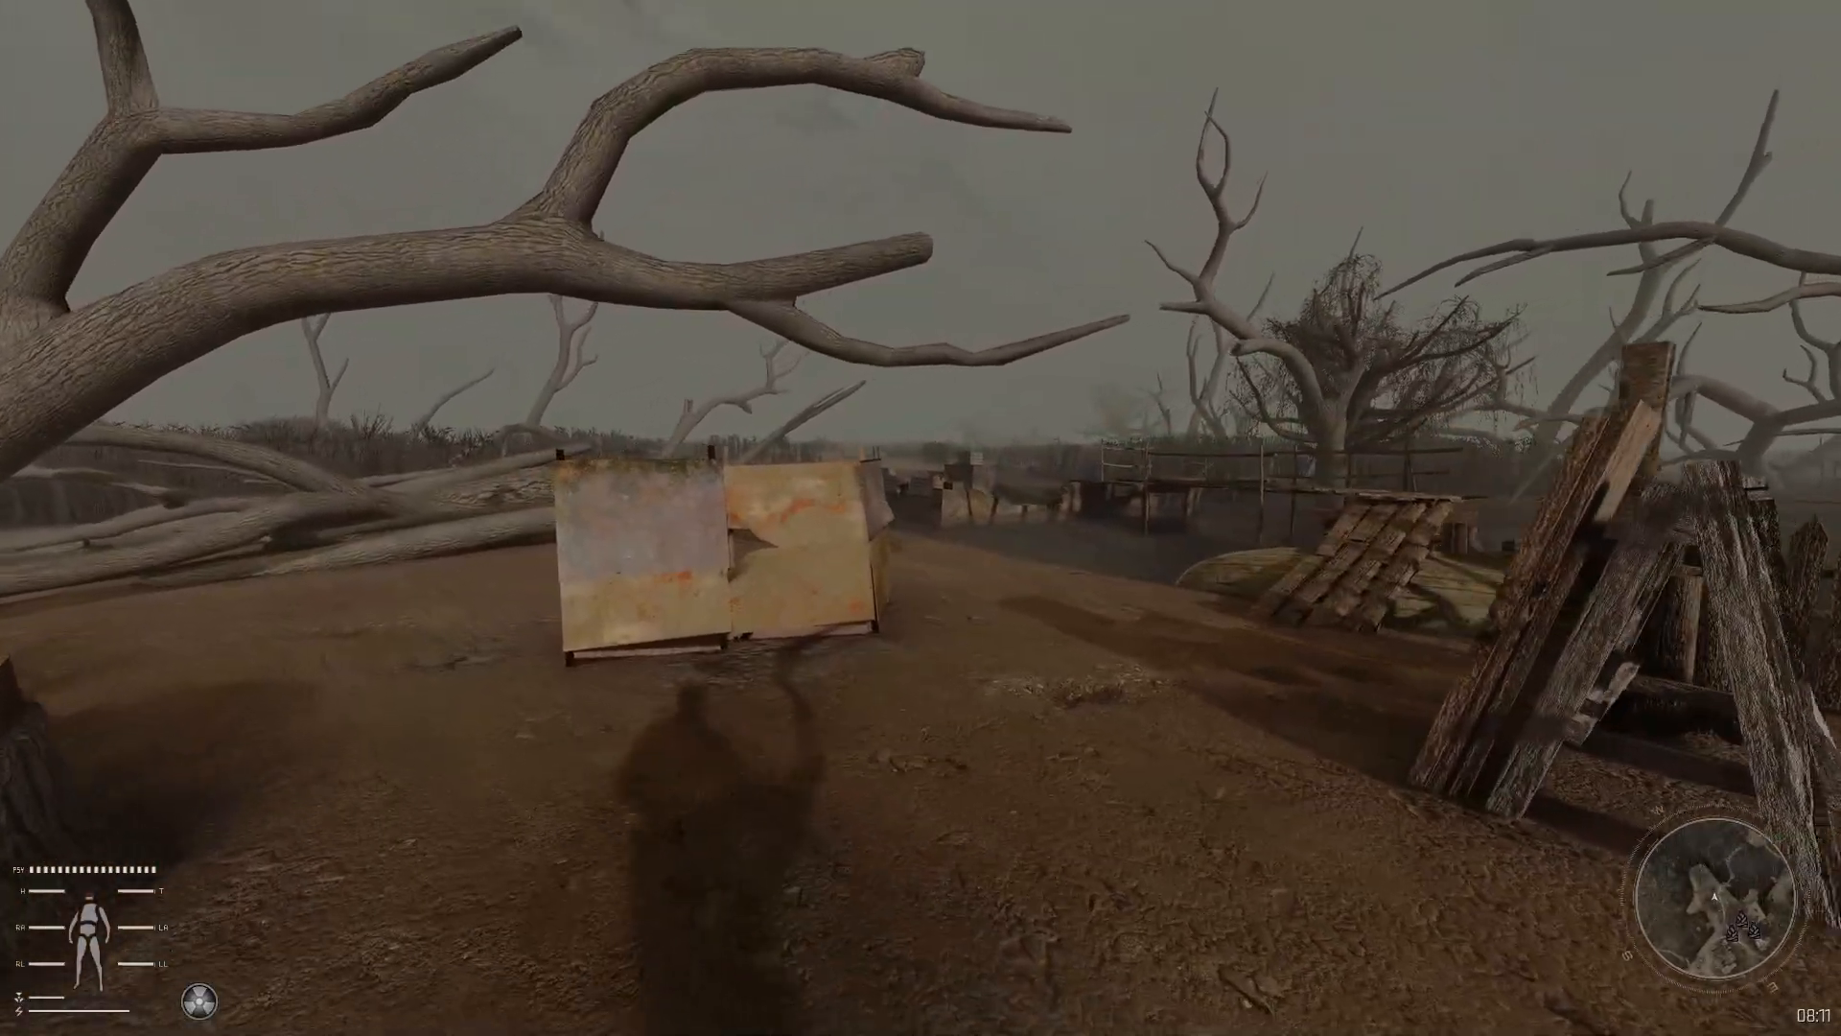
key(w)
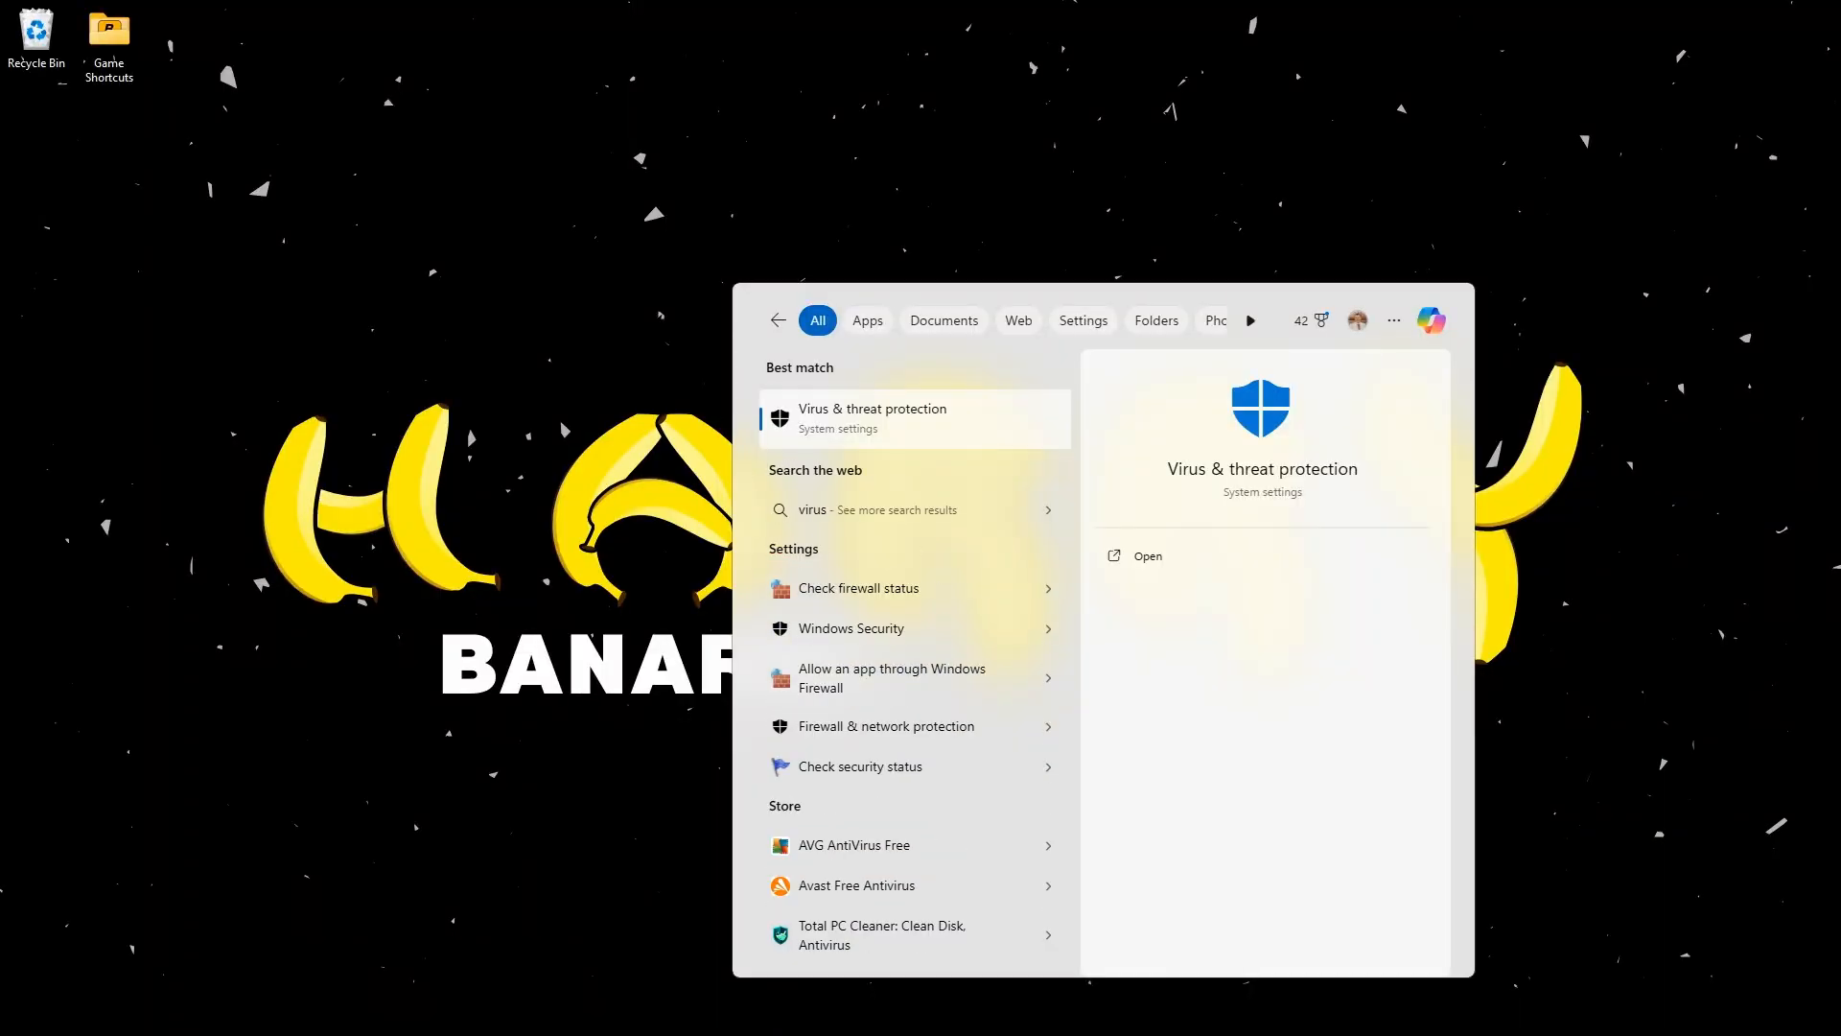
Step: Add the STALKER folder on SSD 3 (F:) as a Microsoft Defender Antivirus exclusion in the Virus & threat protection settings
click(912, 423)
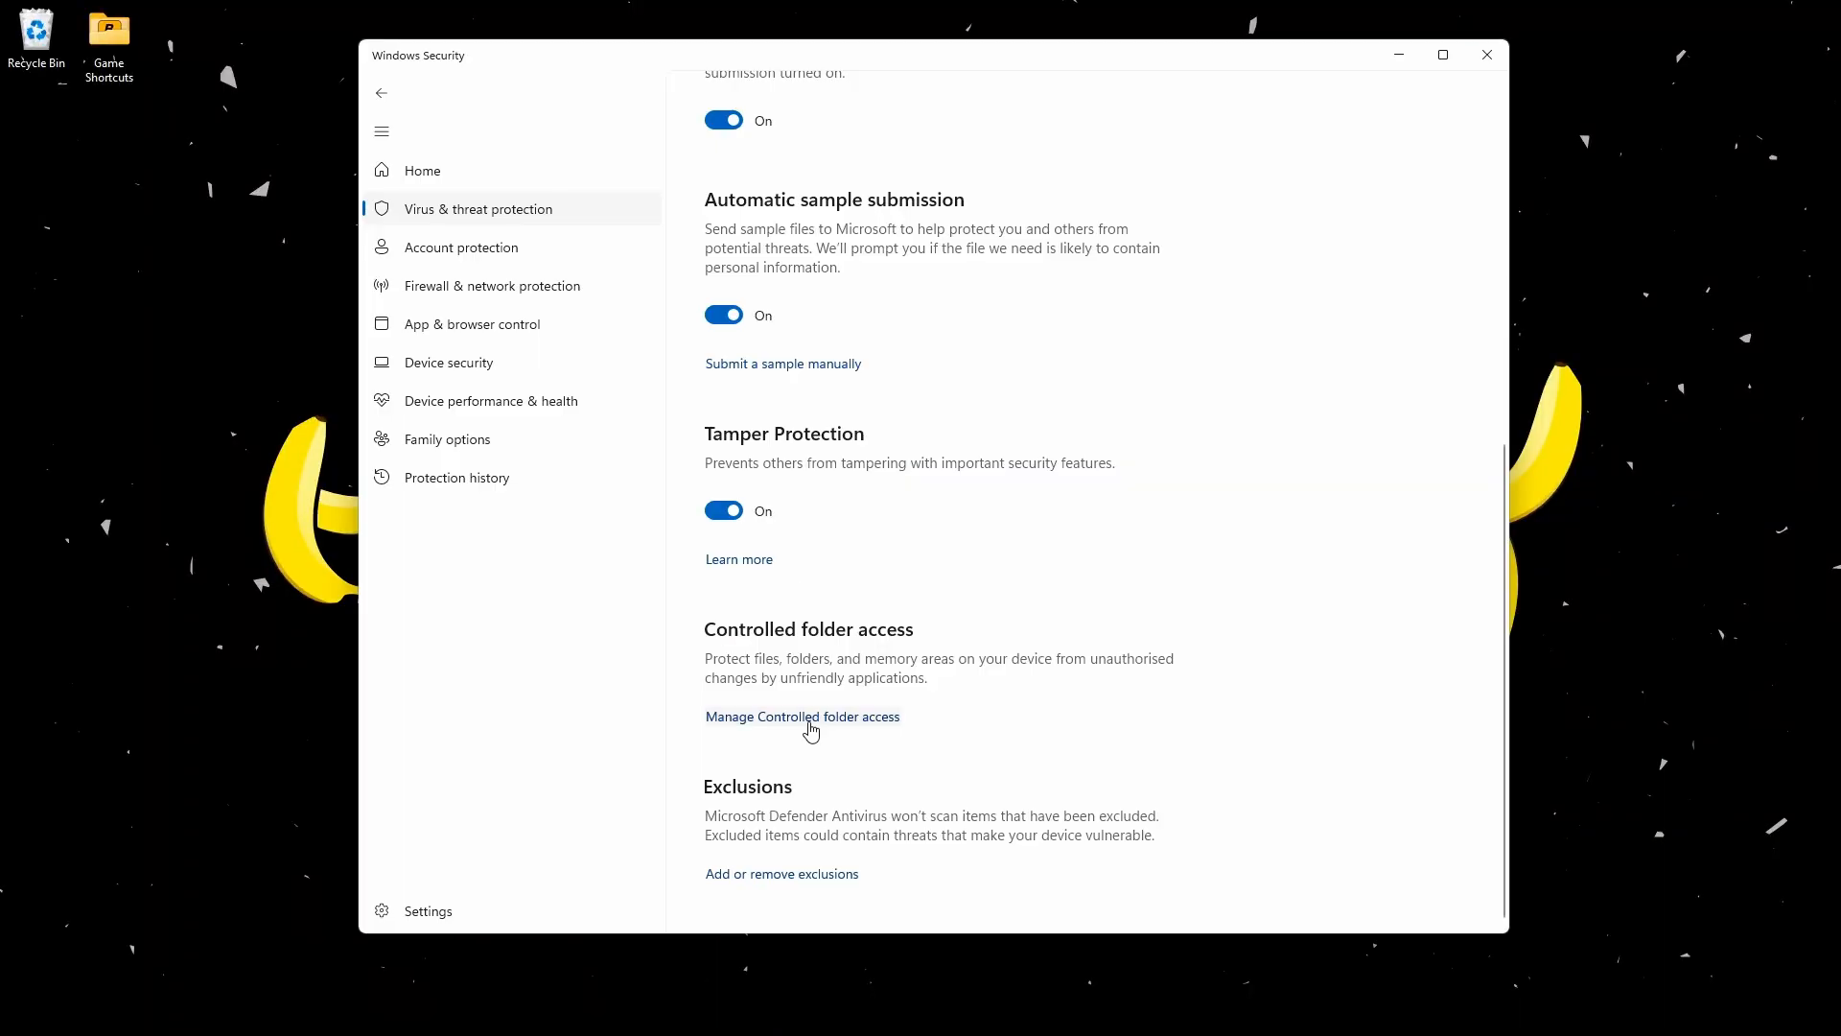
click(756, 875)
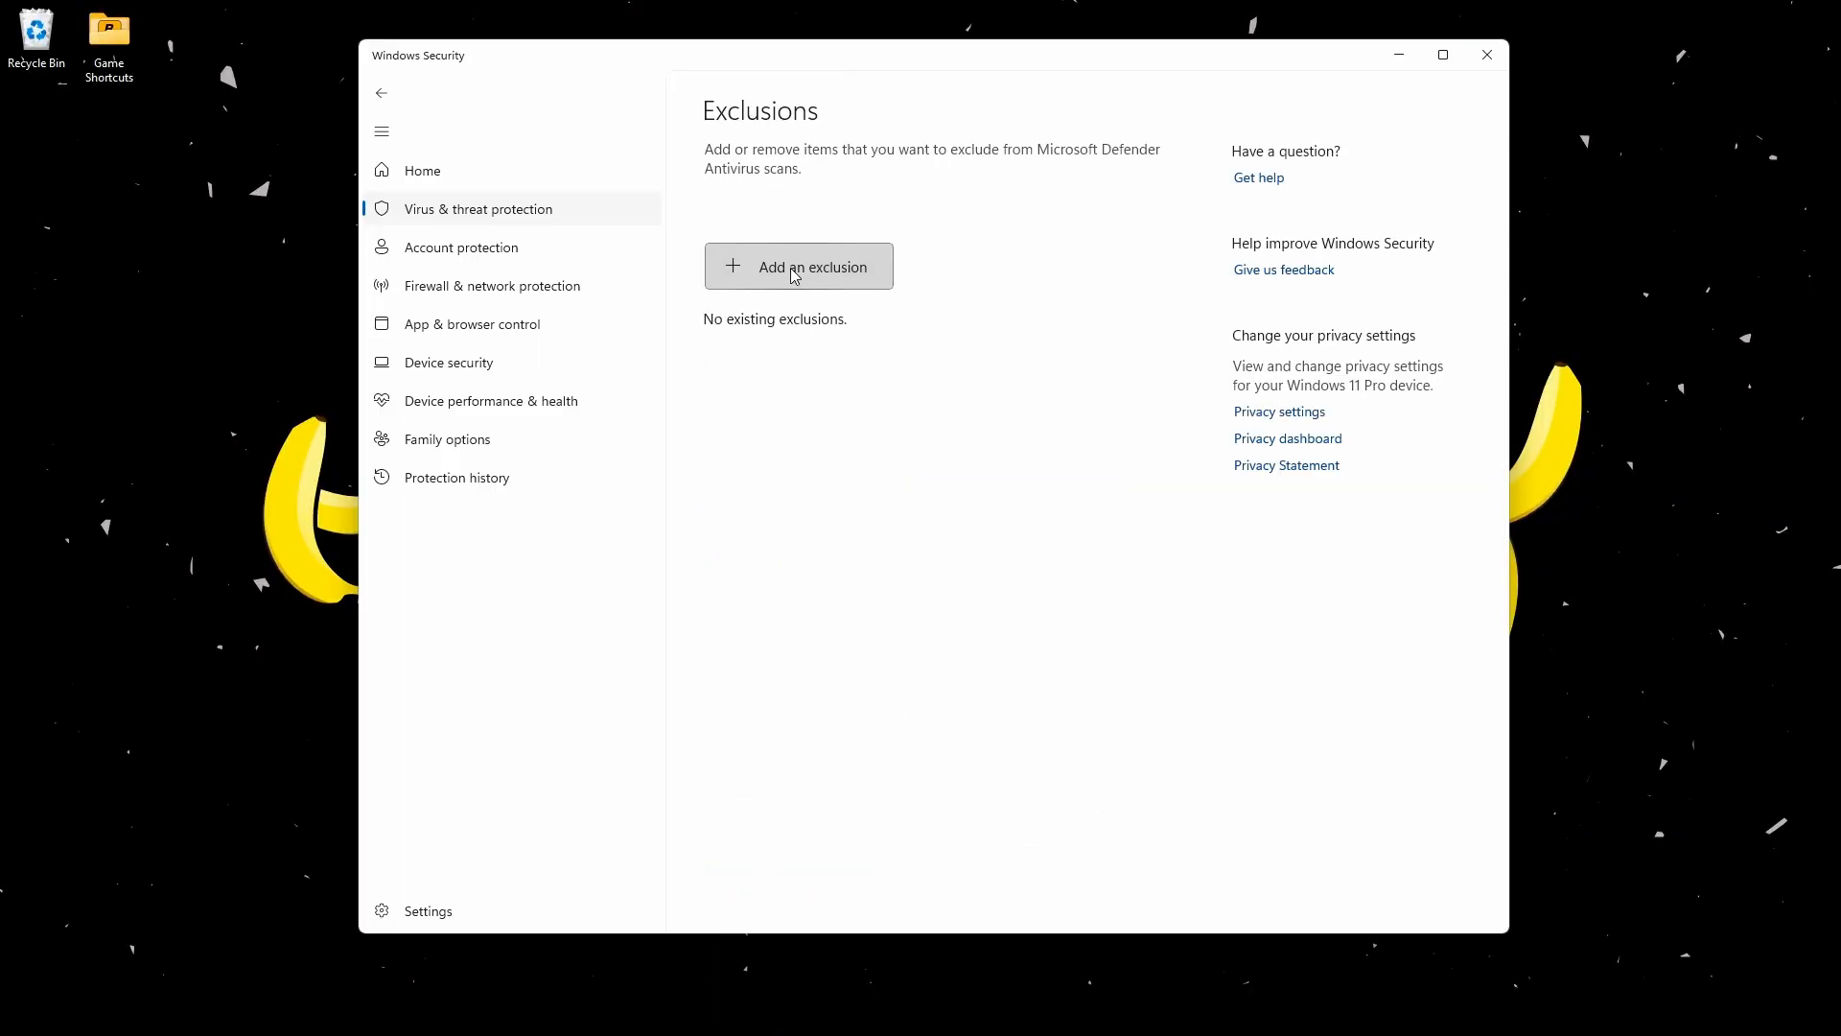
click(784, 344)
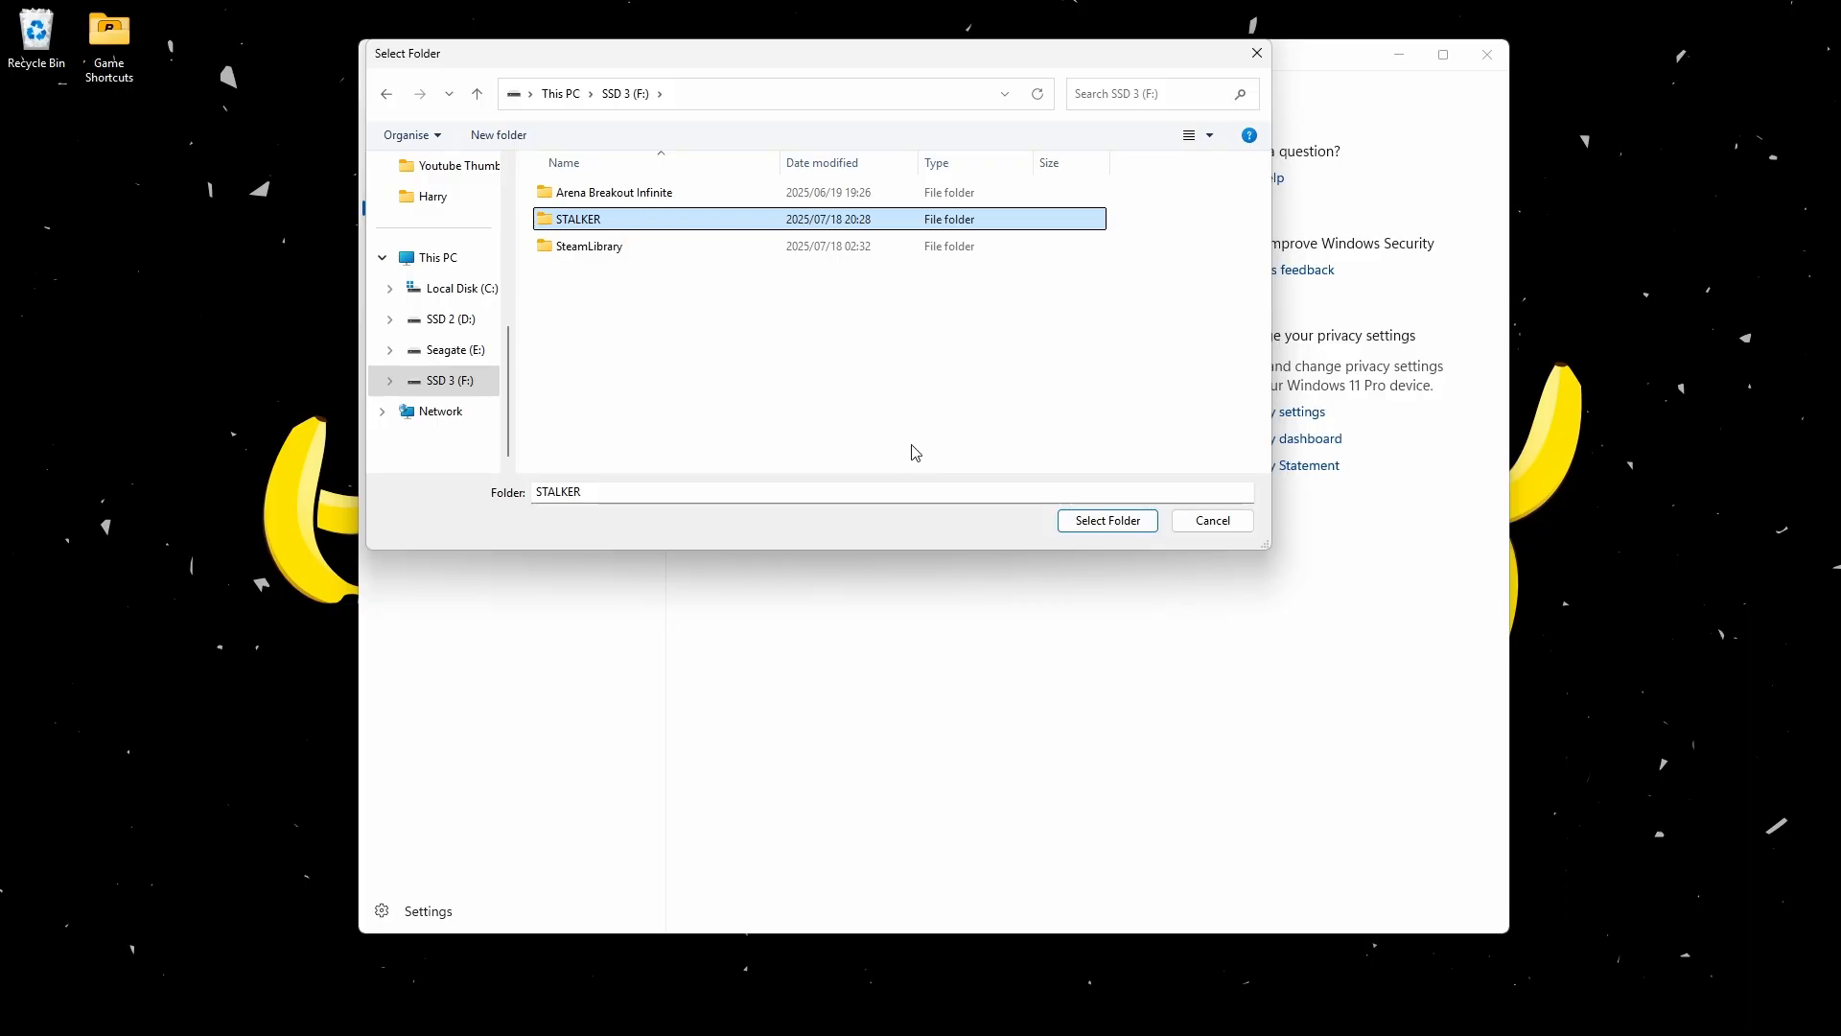
click(1065, 520)
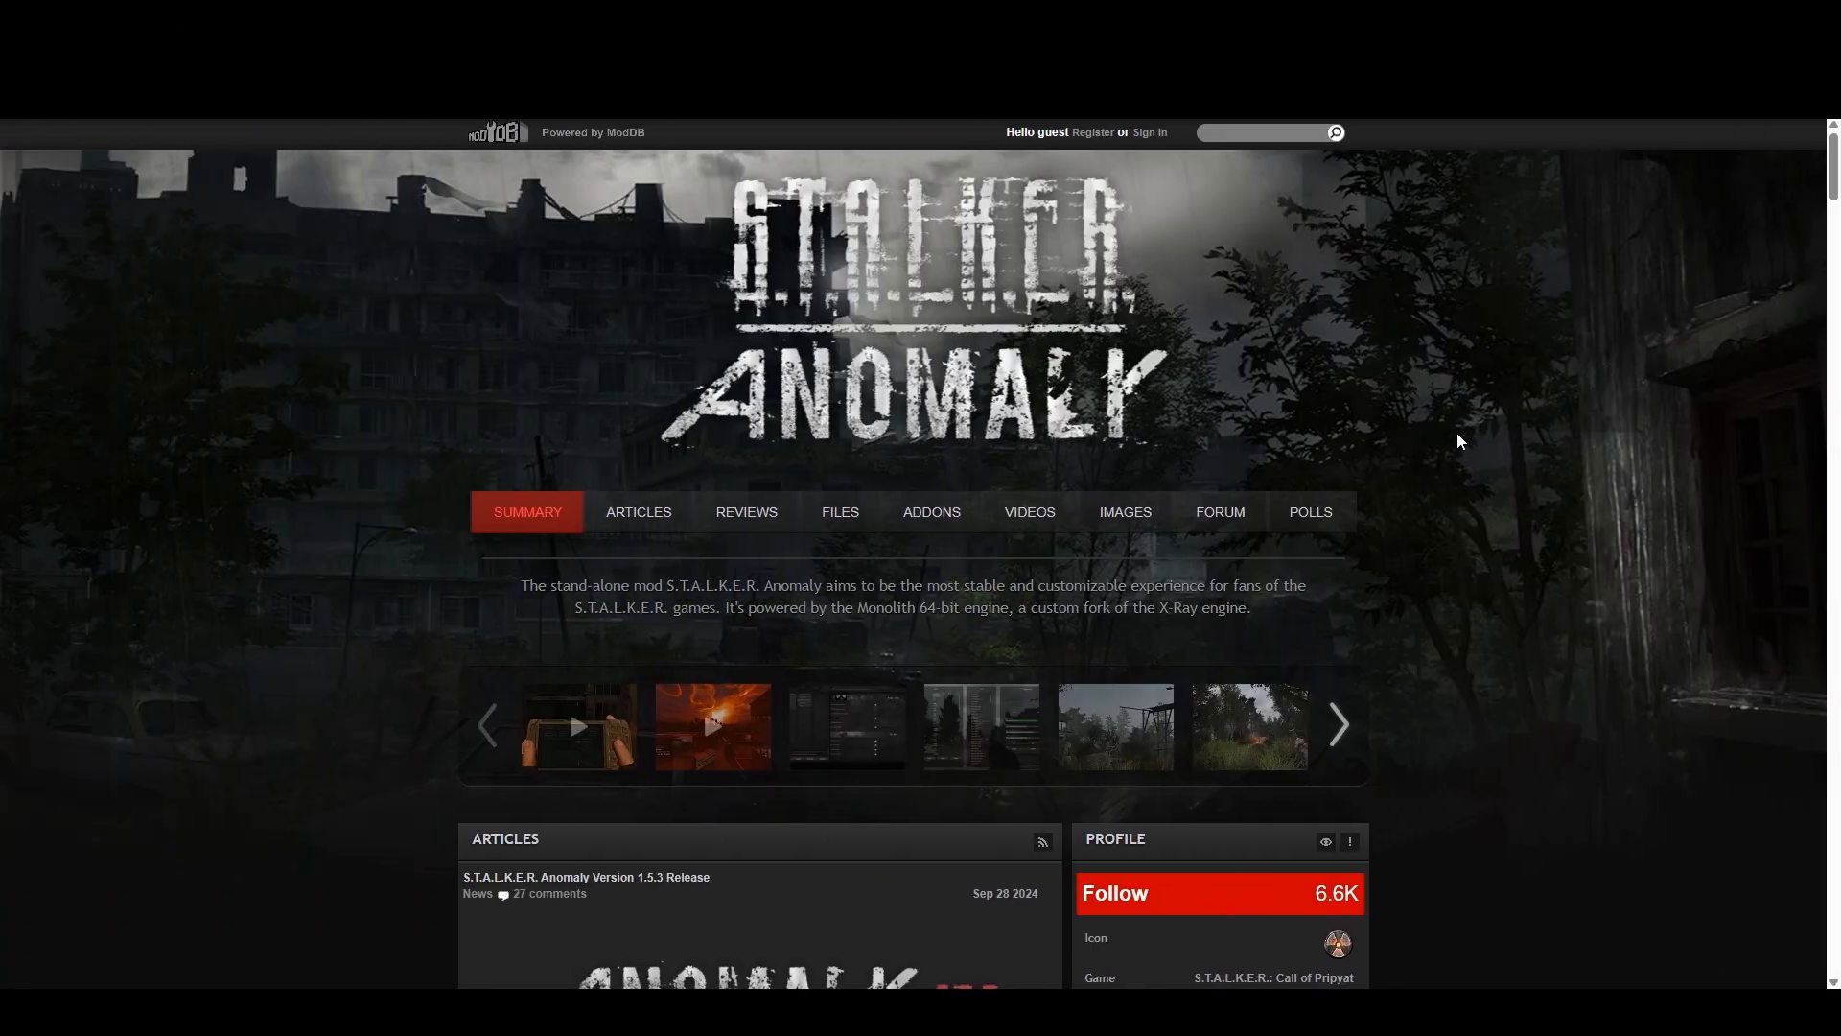
Step: Download Anomaly-1.5.3-Full.2.7z from the S.T.A.L.K.E.R. Anomaly mod page on ModDB
scroll(387, 717, down, 20)
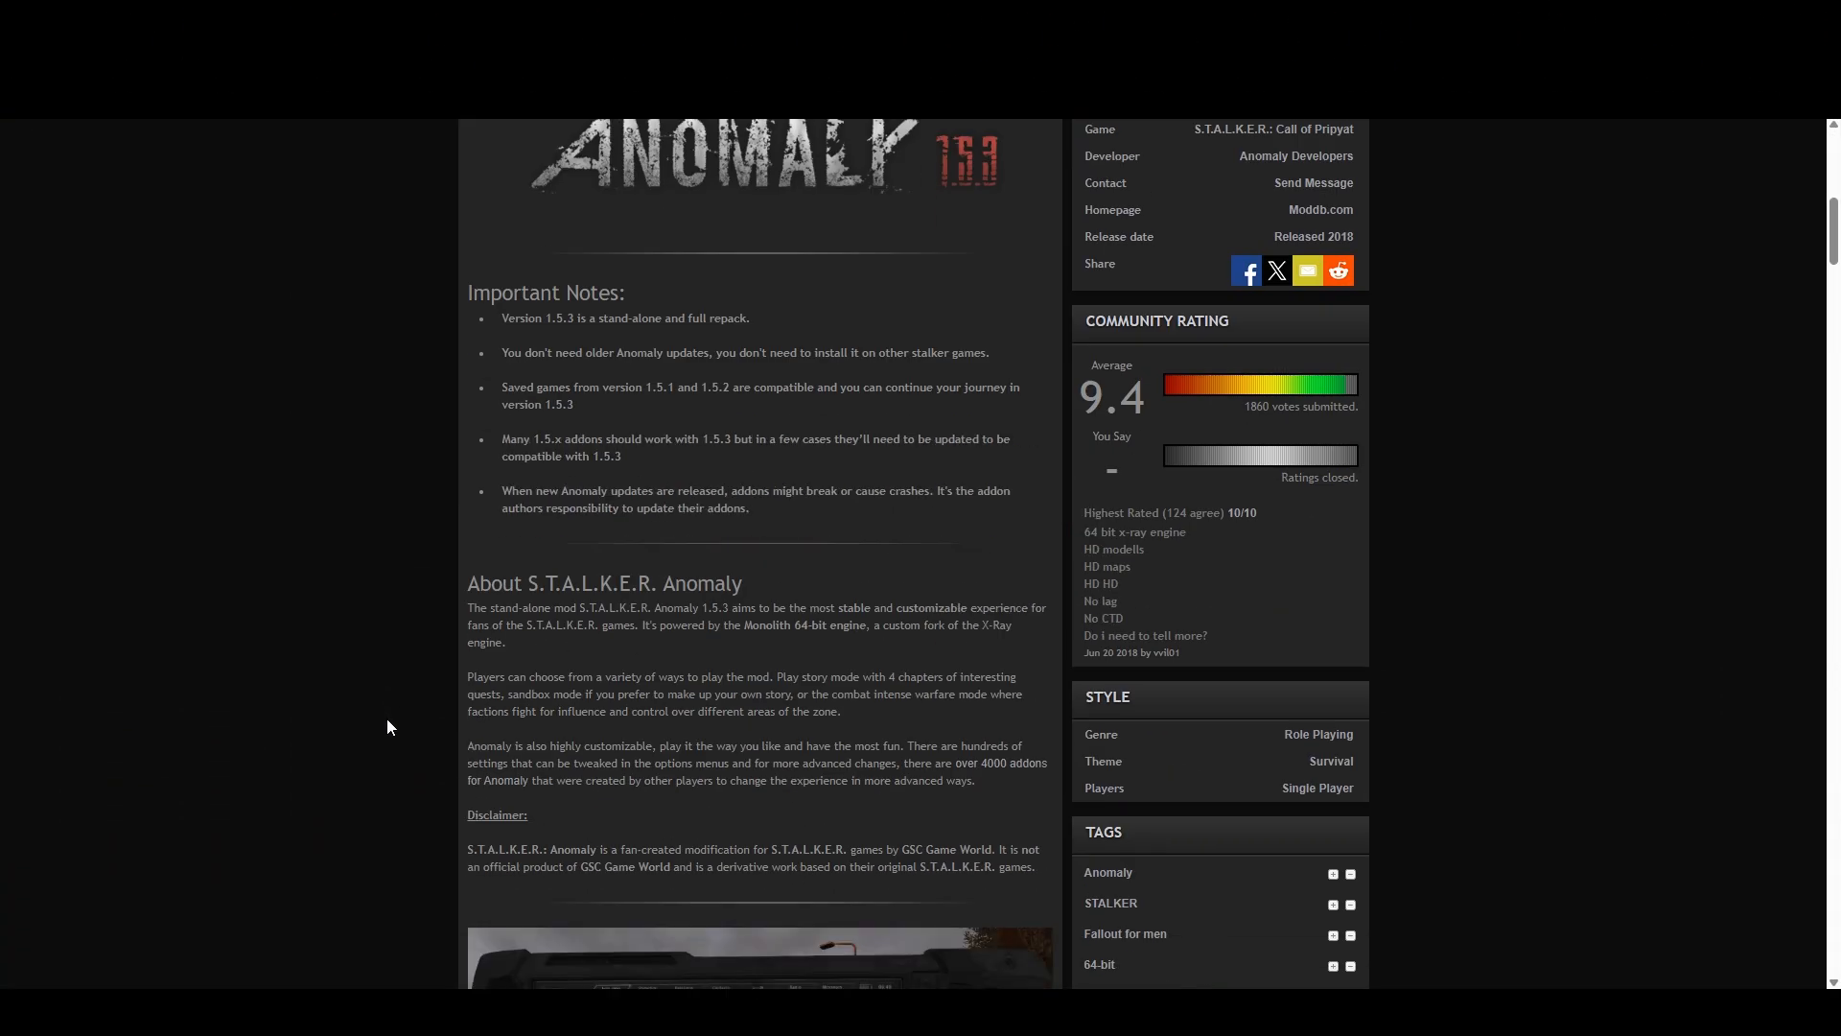
scroll(390, 719, down, 15)
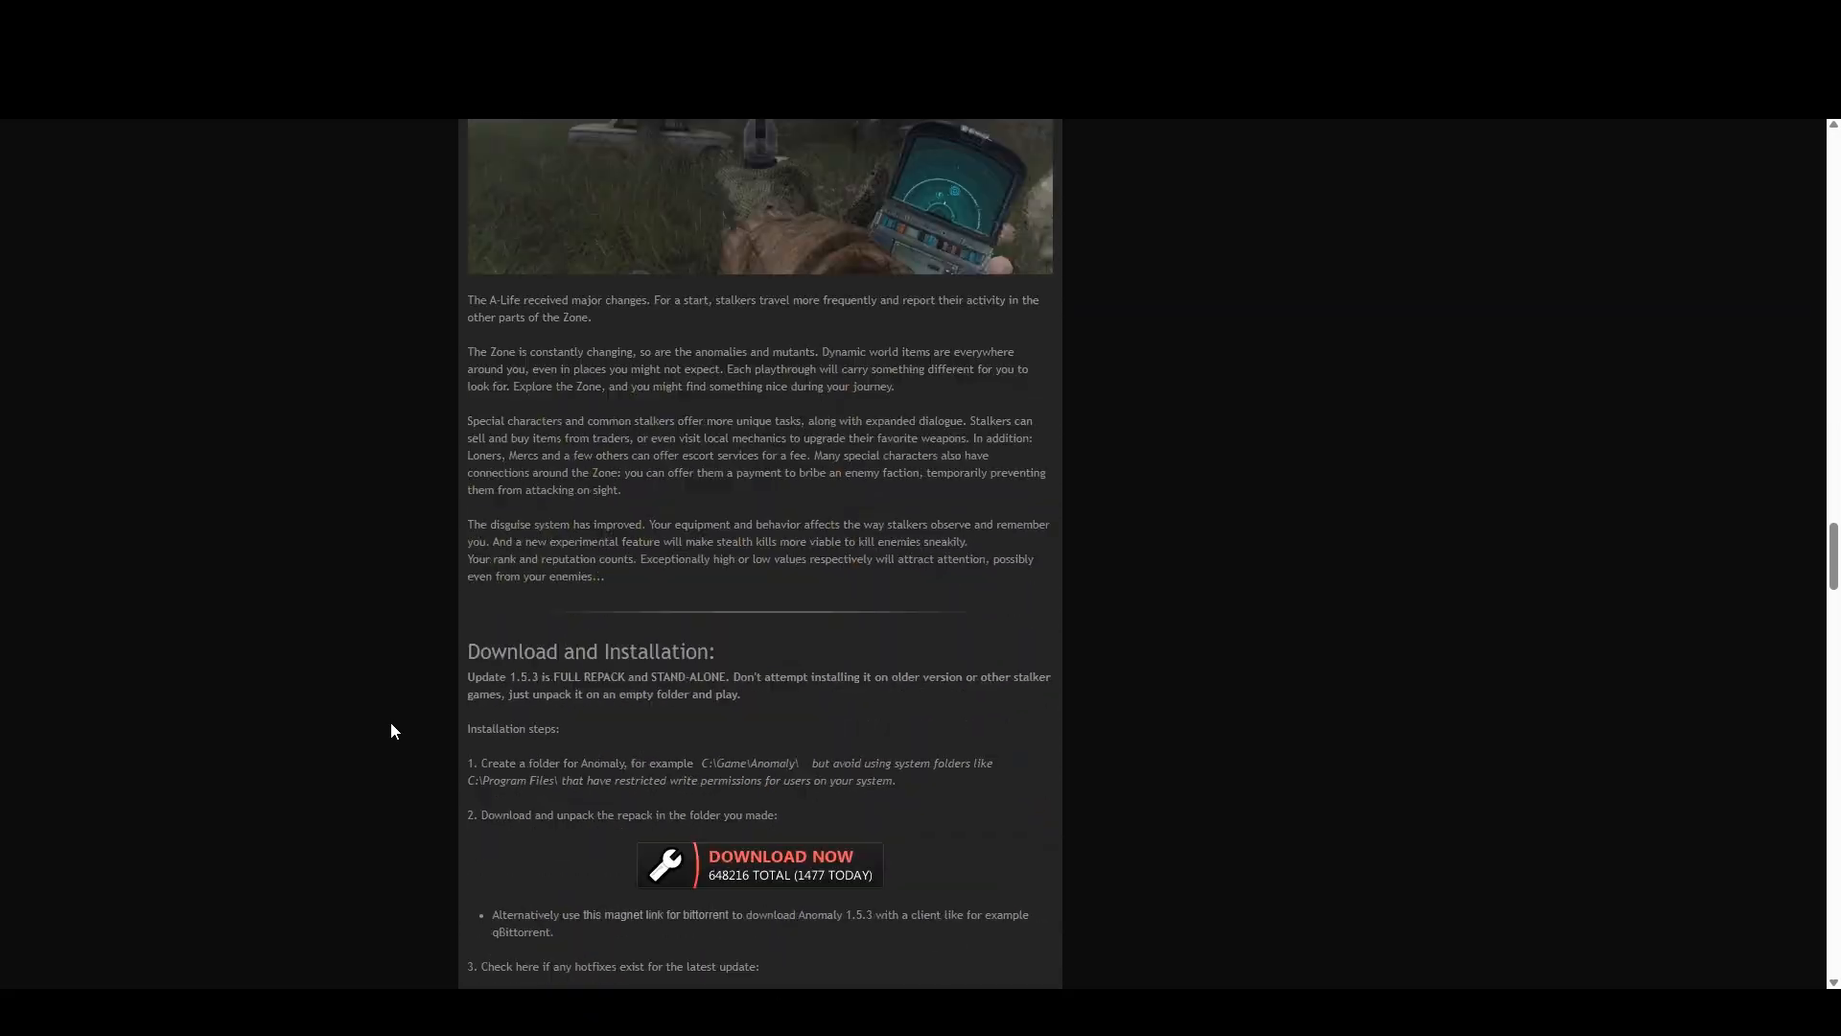
click(797, 509)
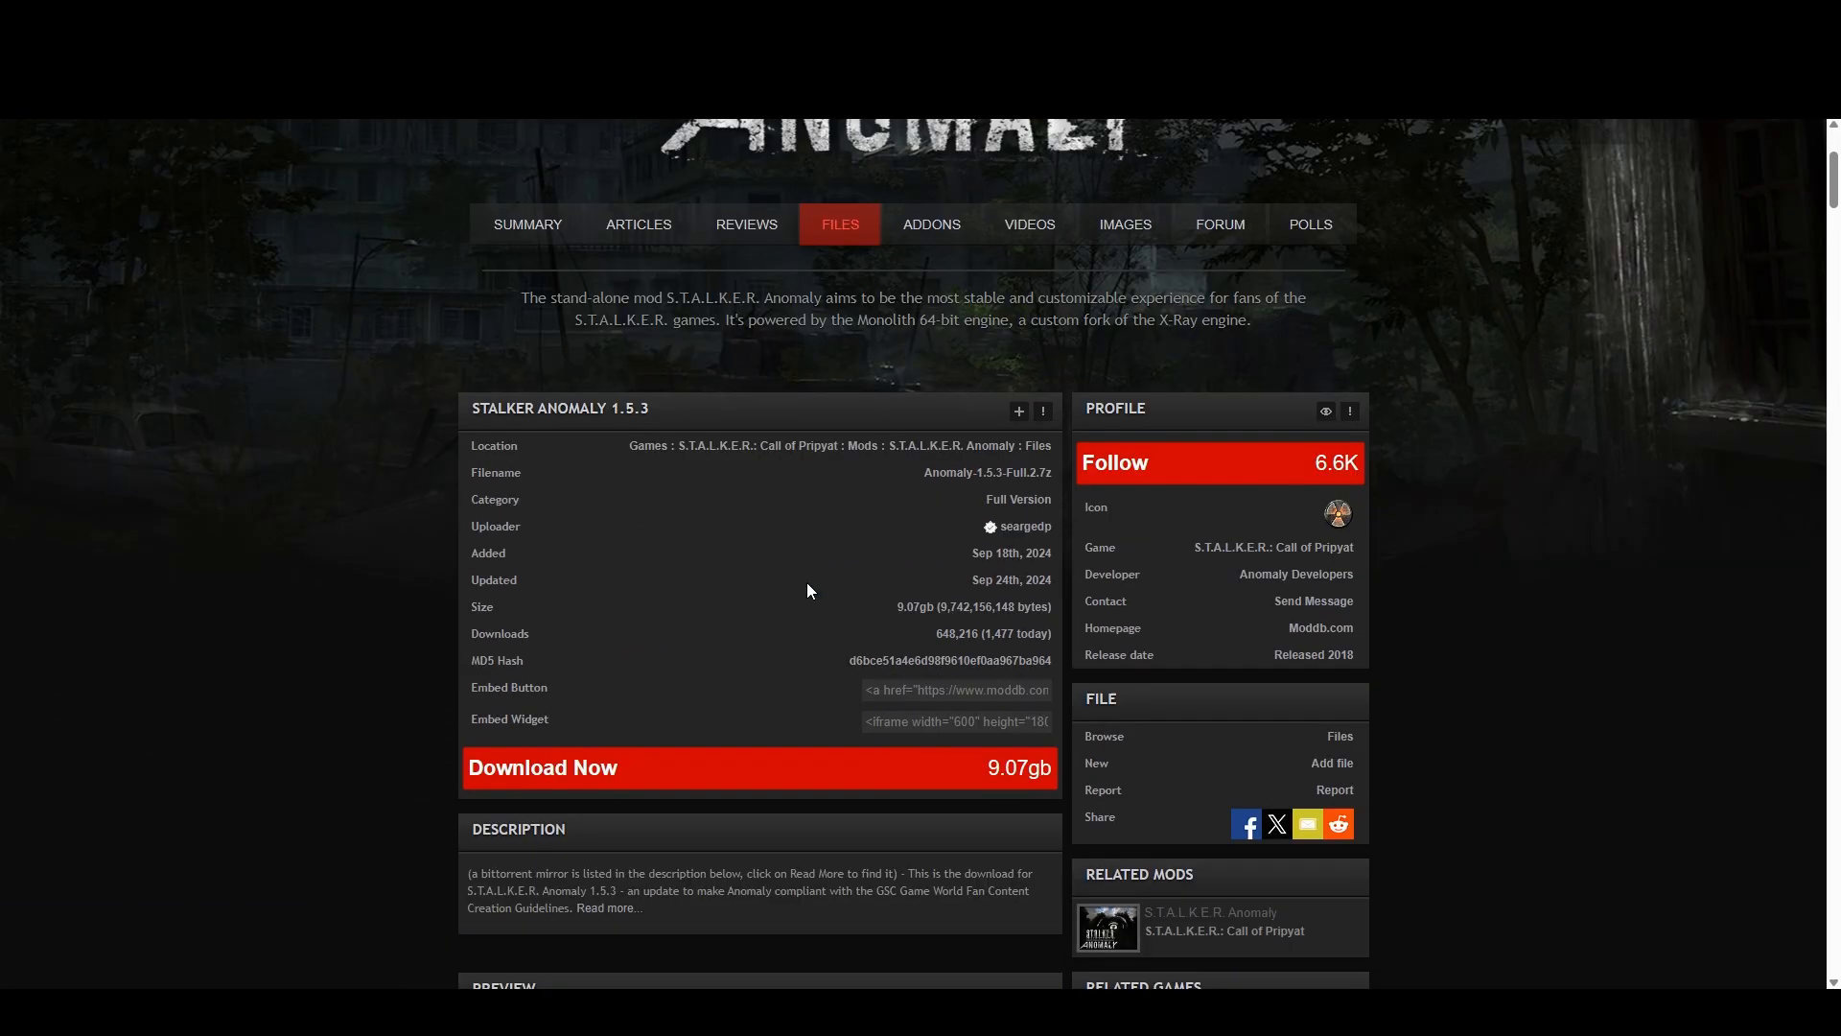
click(895, 683)
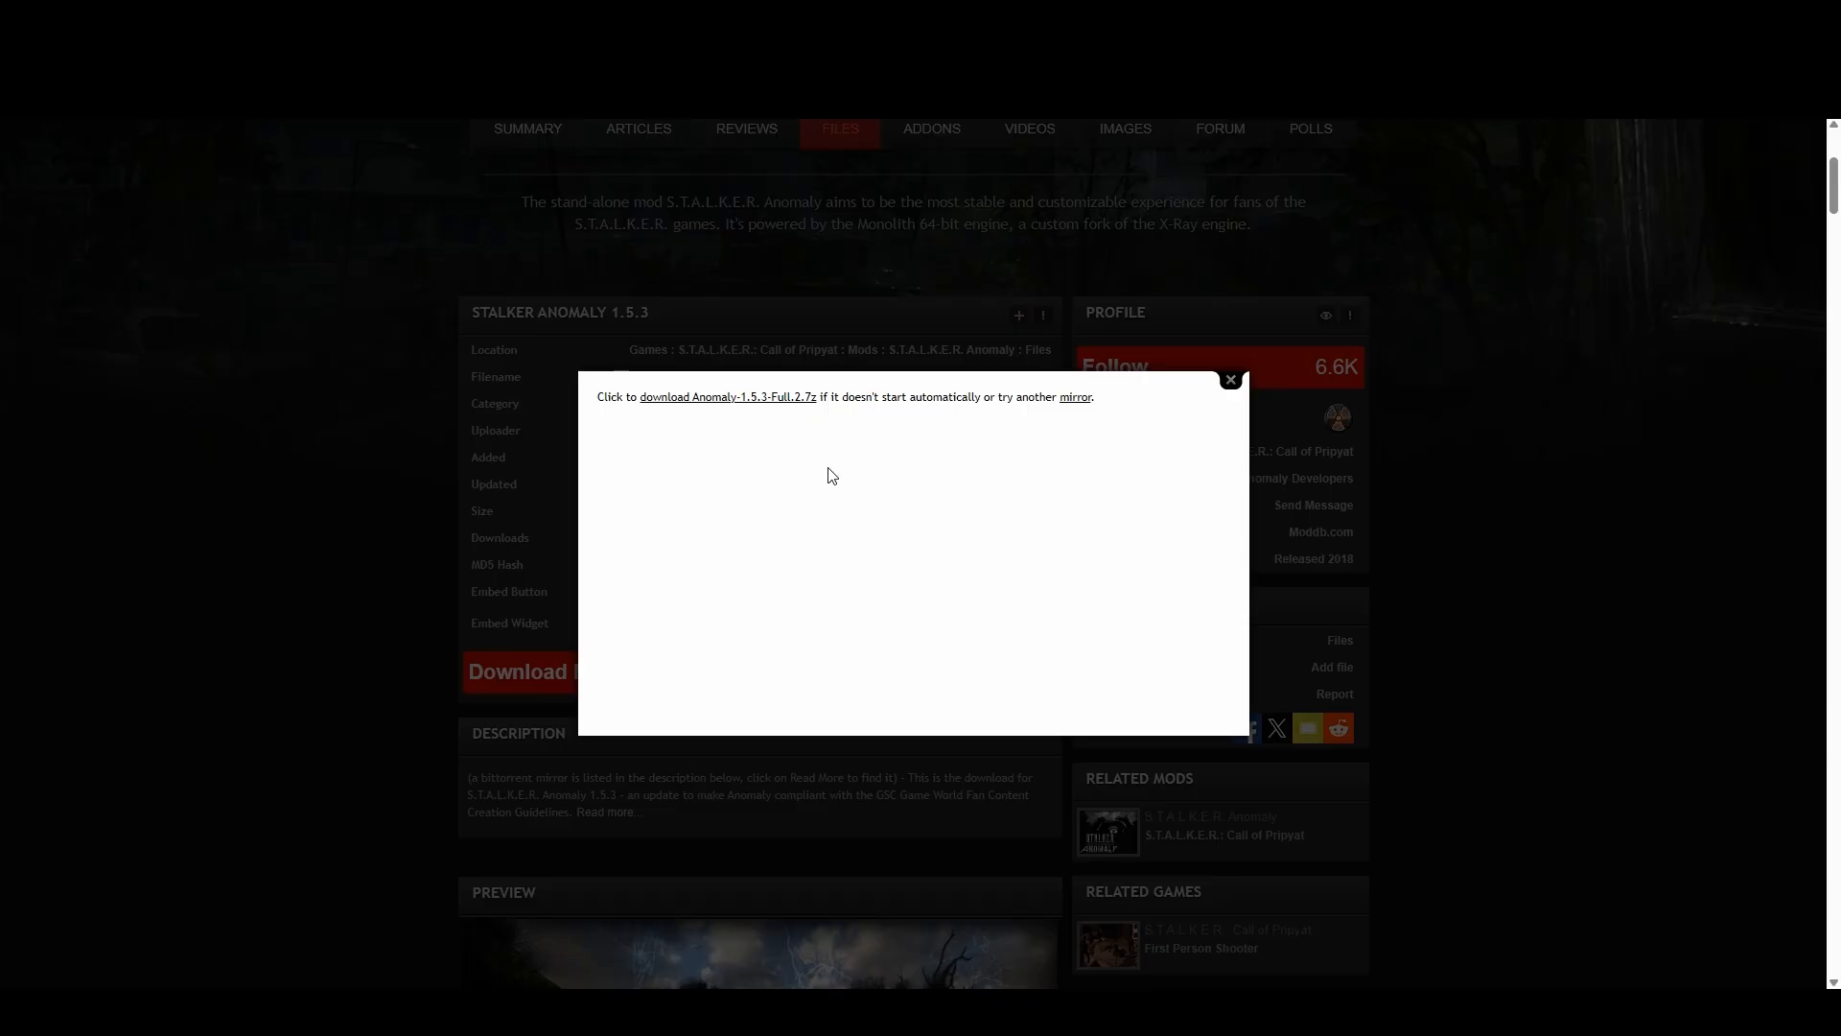
click(751, 397)
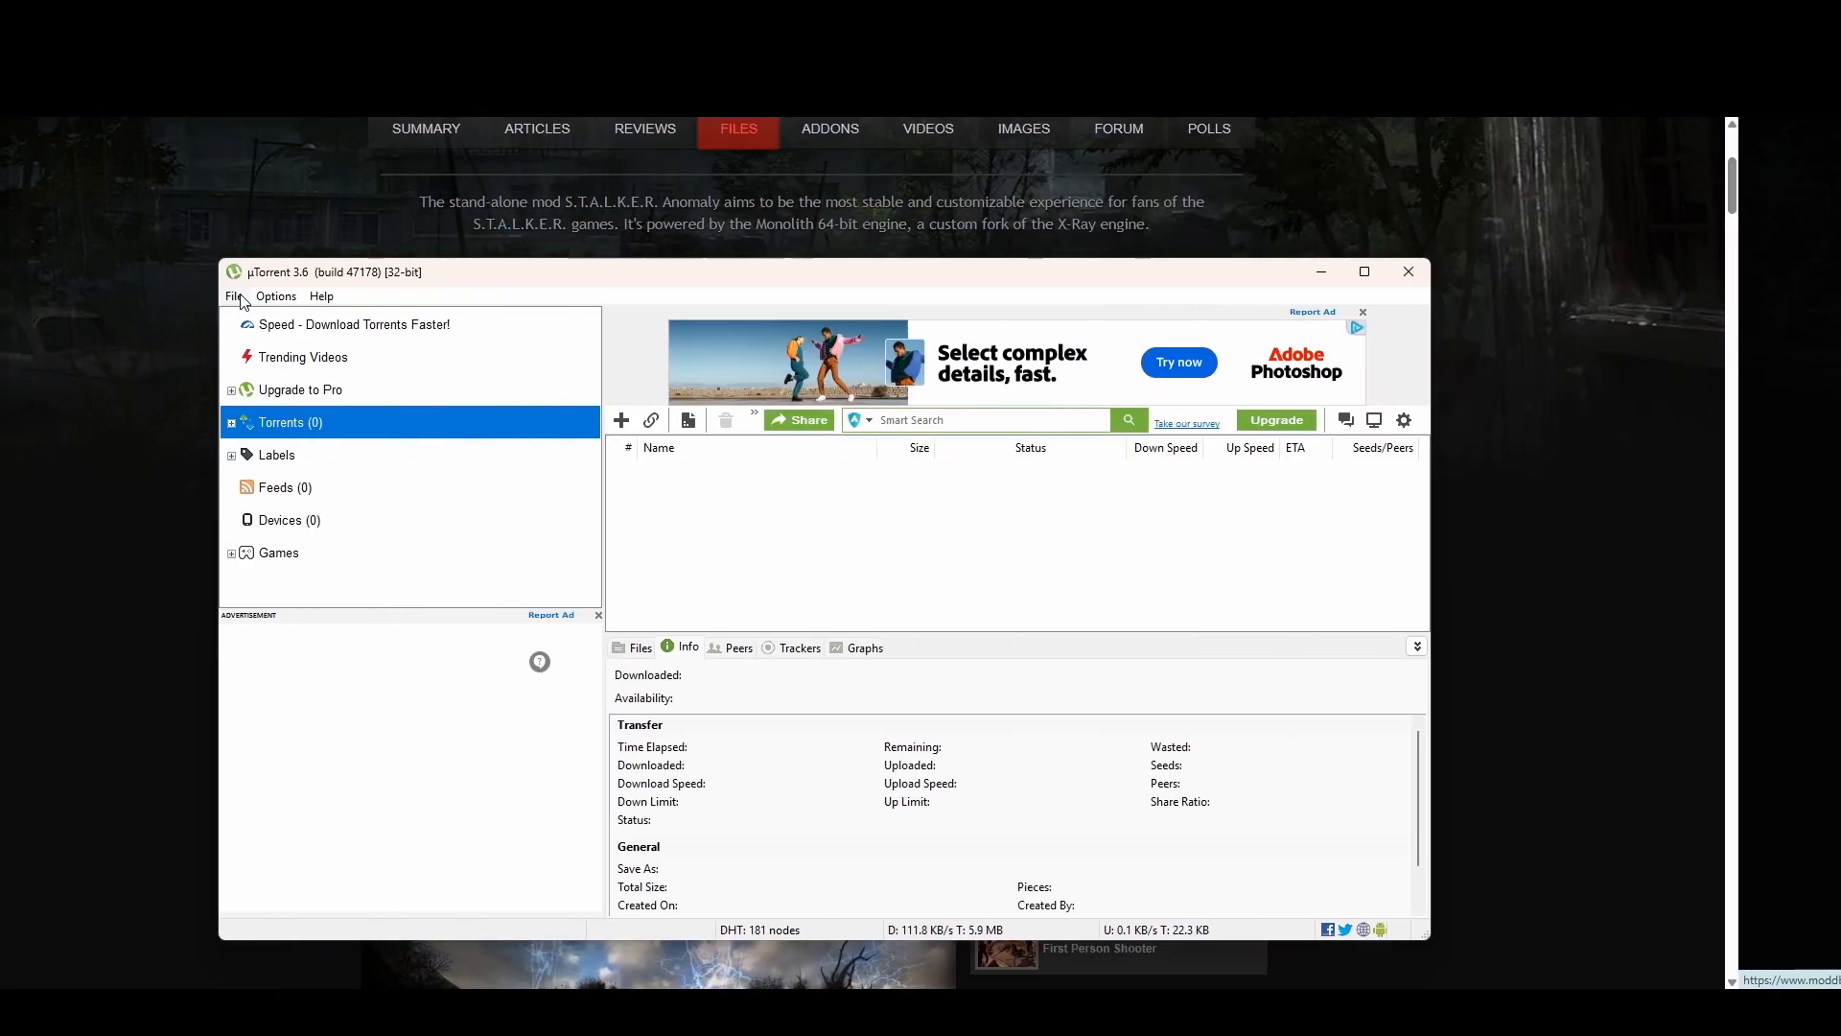
Step: Switch to µTorrent and add a torrent from the Anomaly magnet URL
click(335, 295)
click(450, 361)
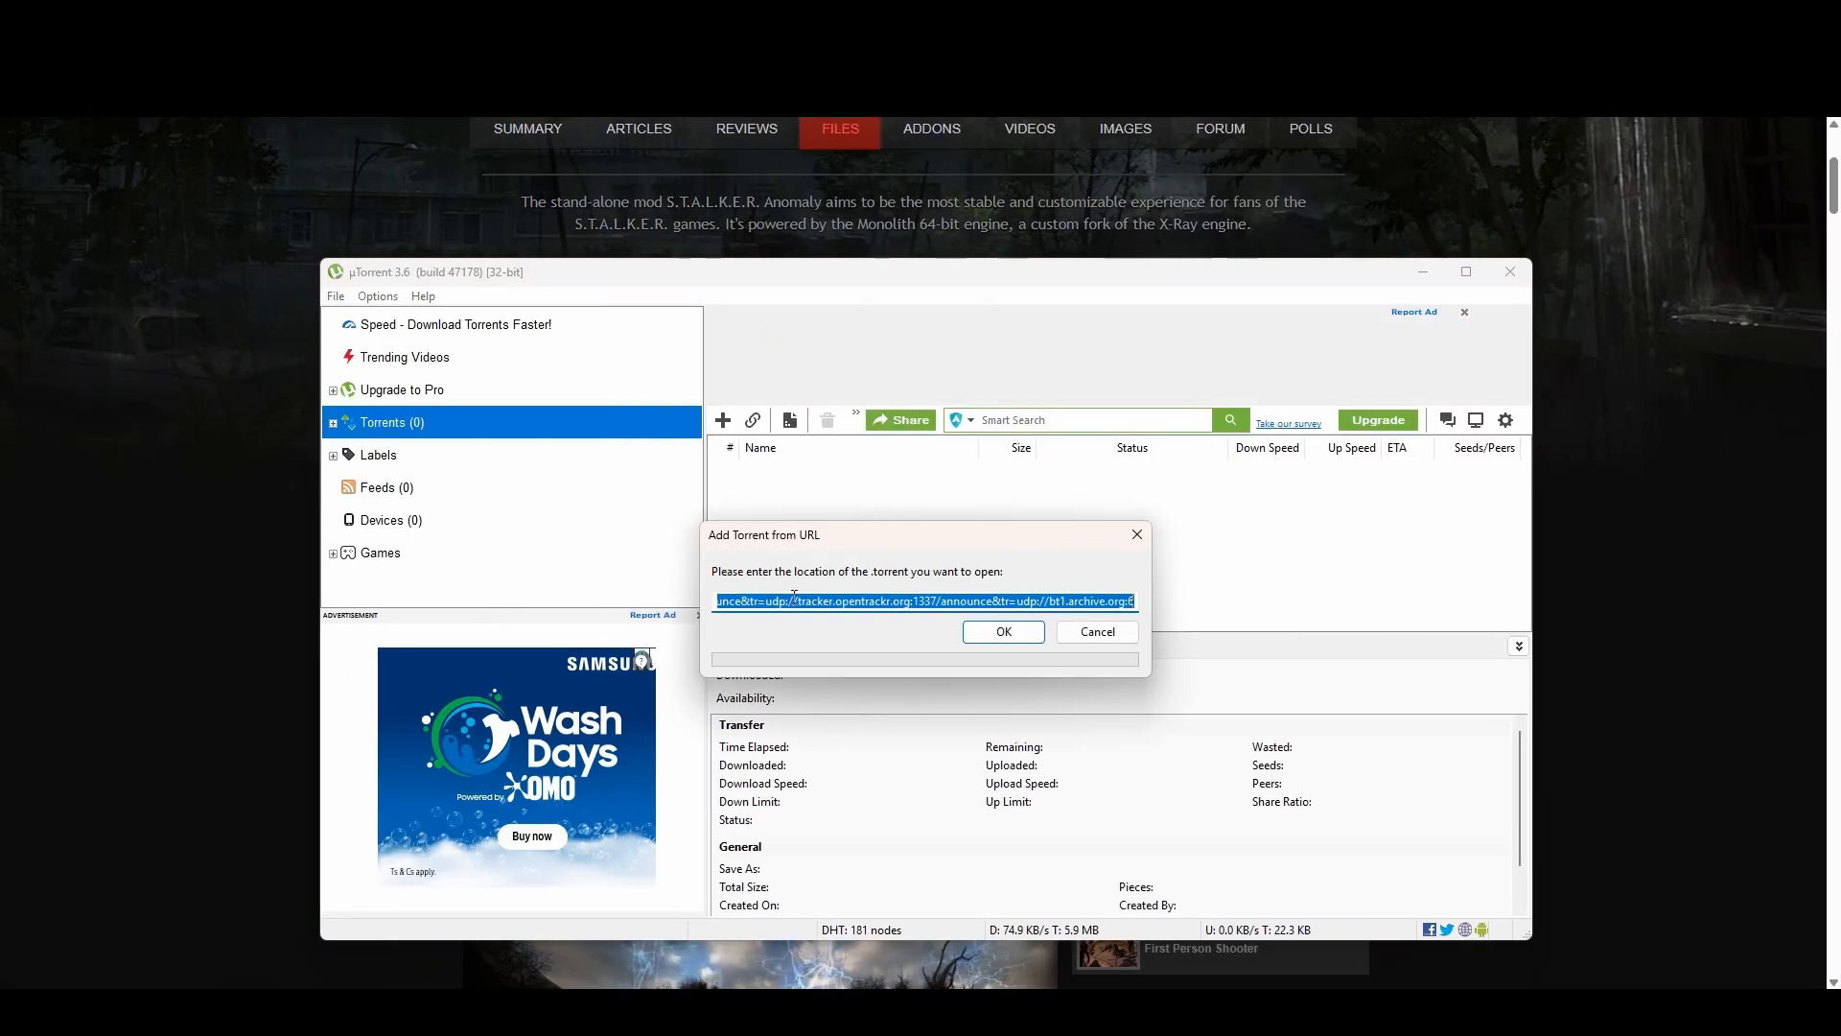
click(1015, 608)
click(1004, 631)
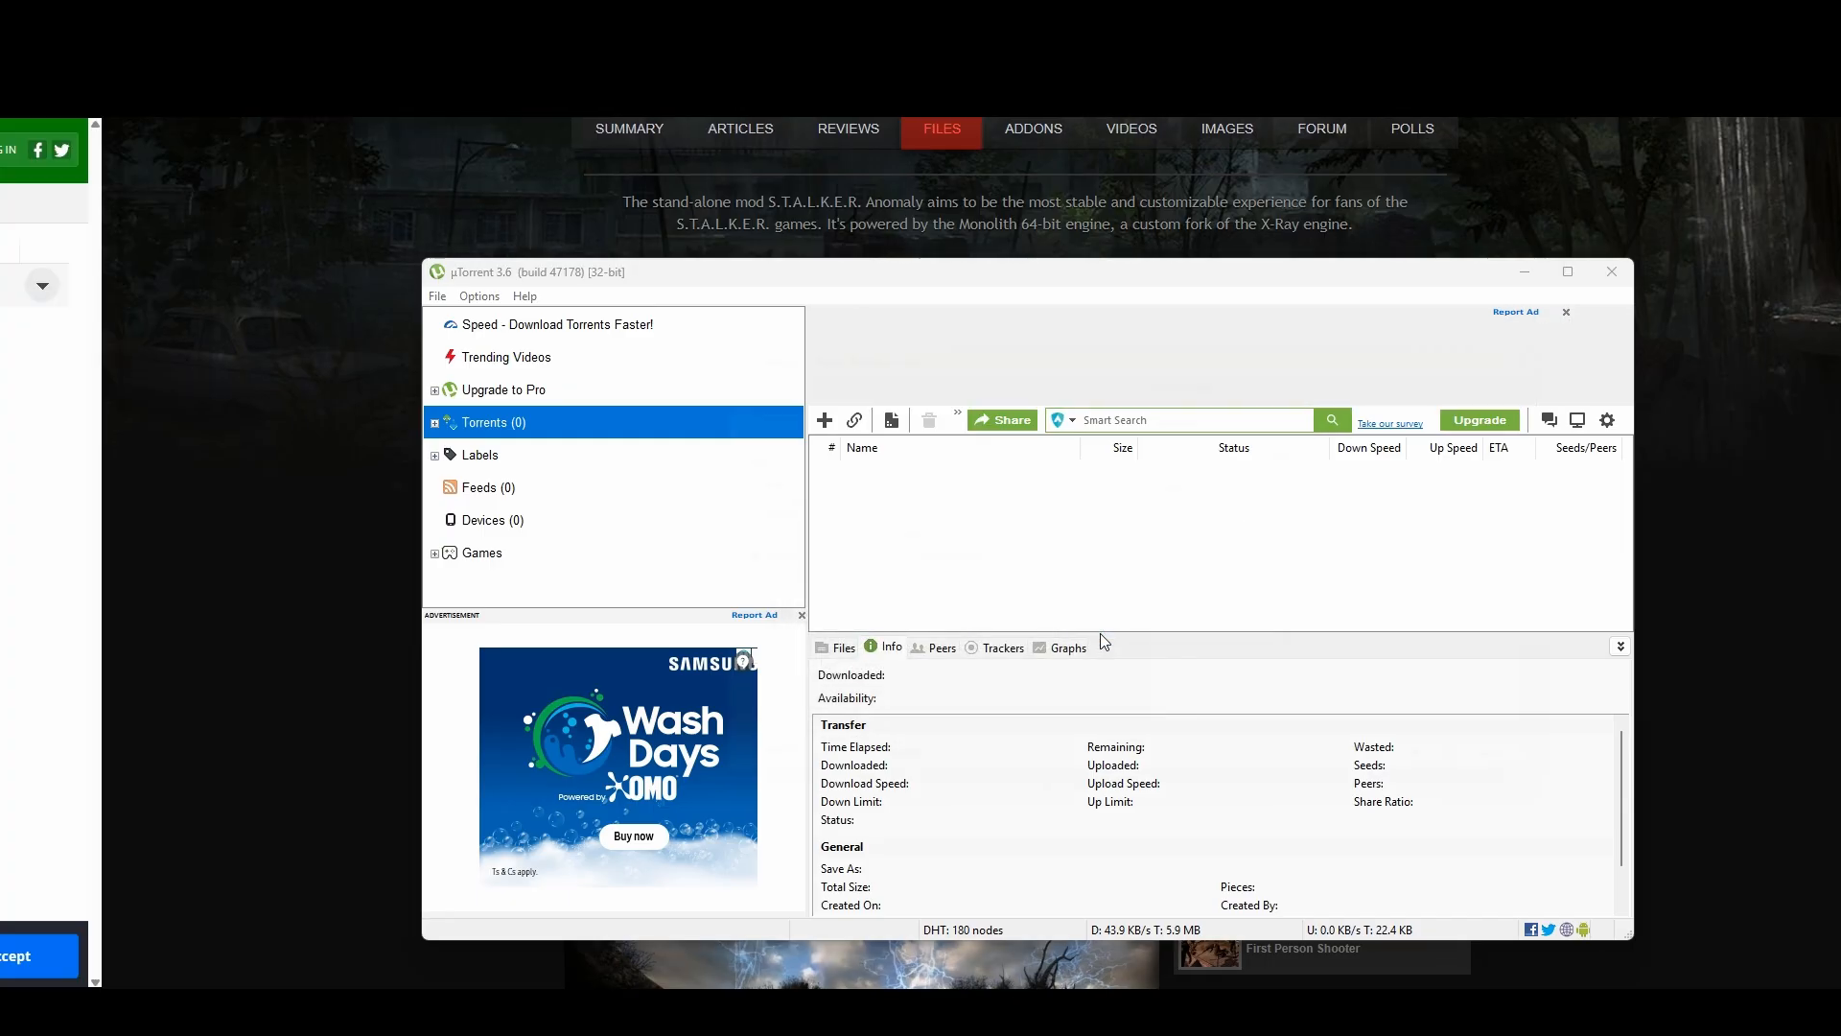
Step: Download the GAMMA RC3 archive and the G.A.M.M.A._Launcher_v6.7.0.0 archive from their MediaFire pages
click(1781, 288)
click(1747, 381)
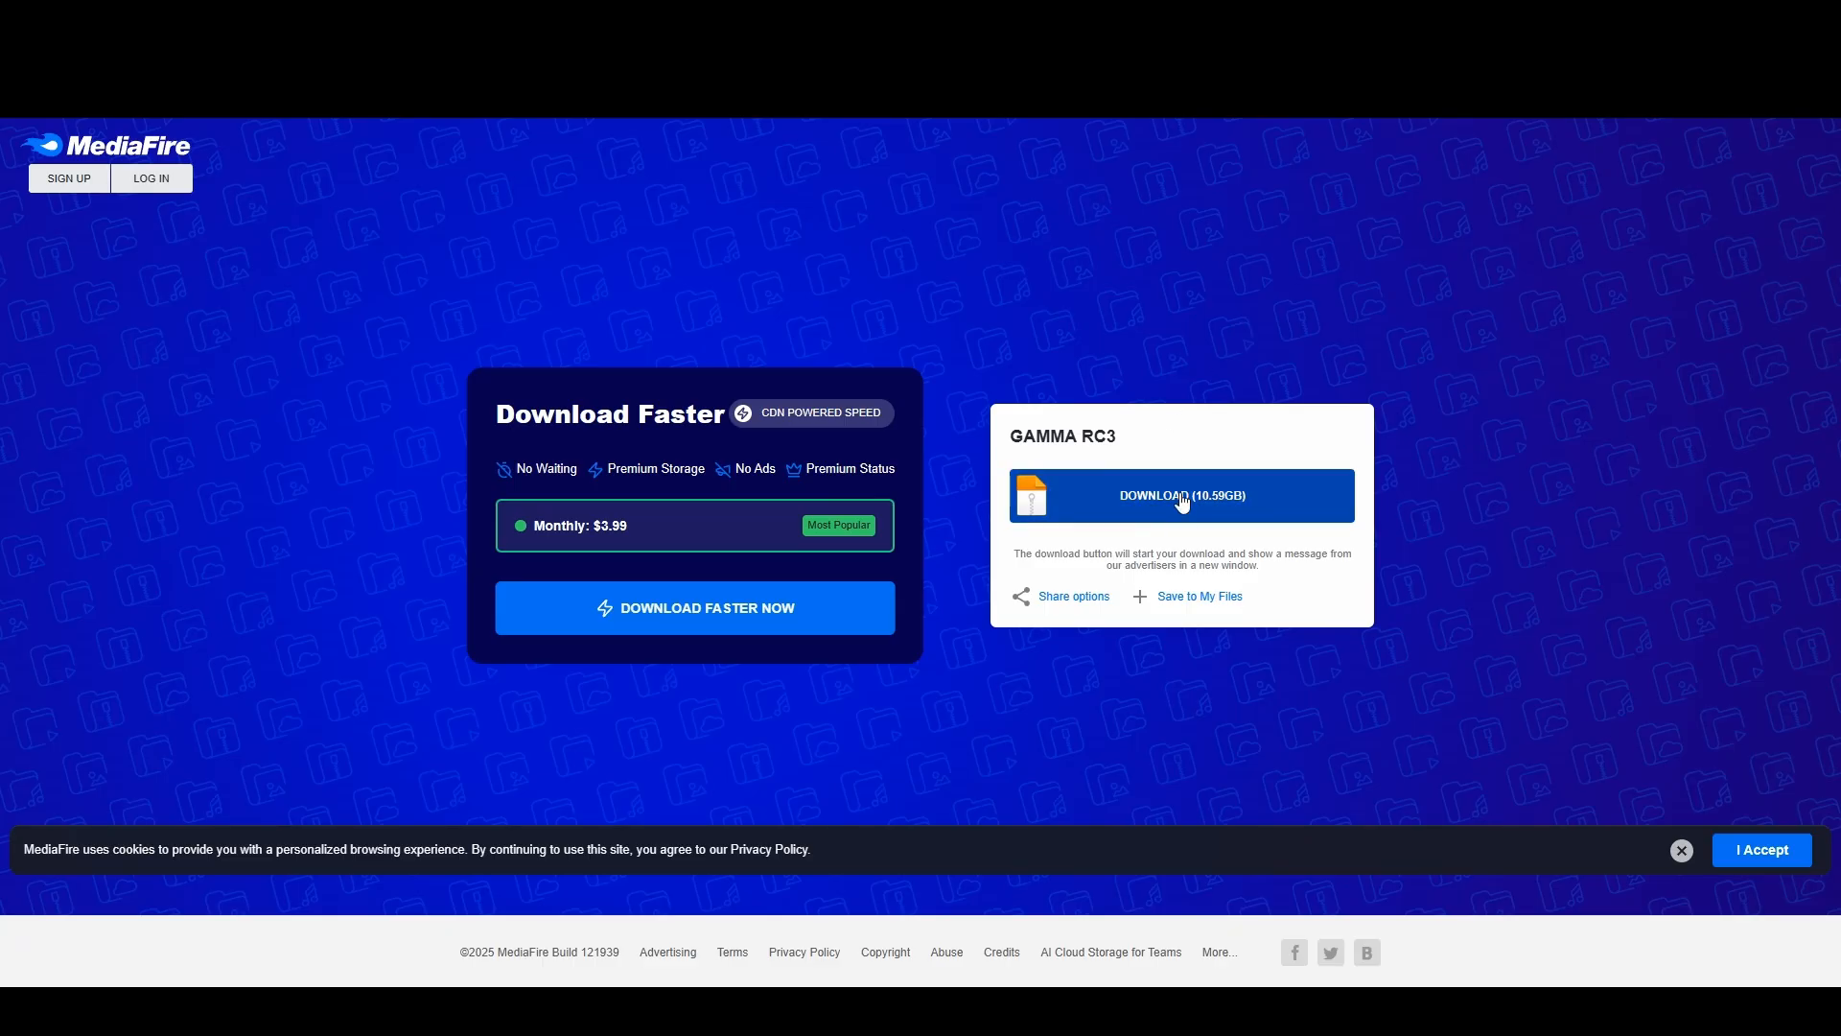
click(1177, 497)
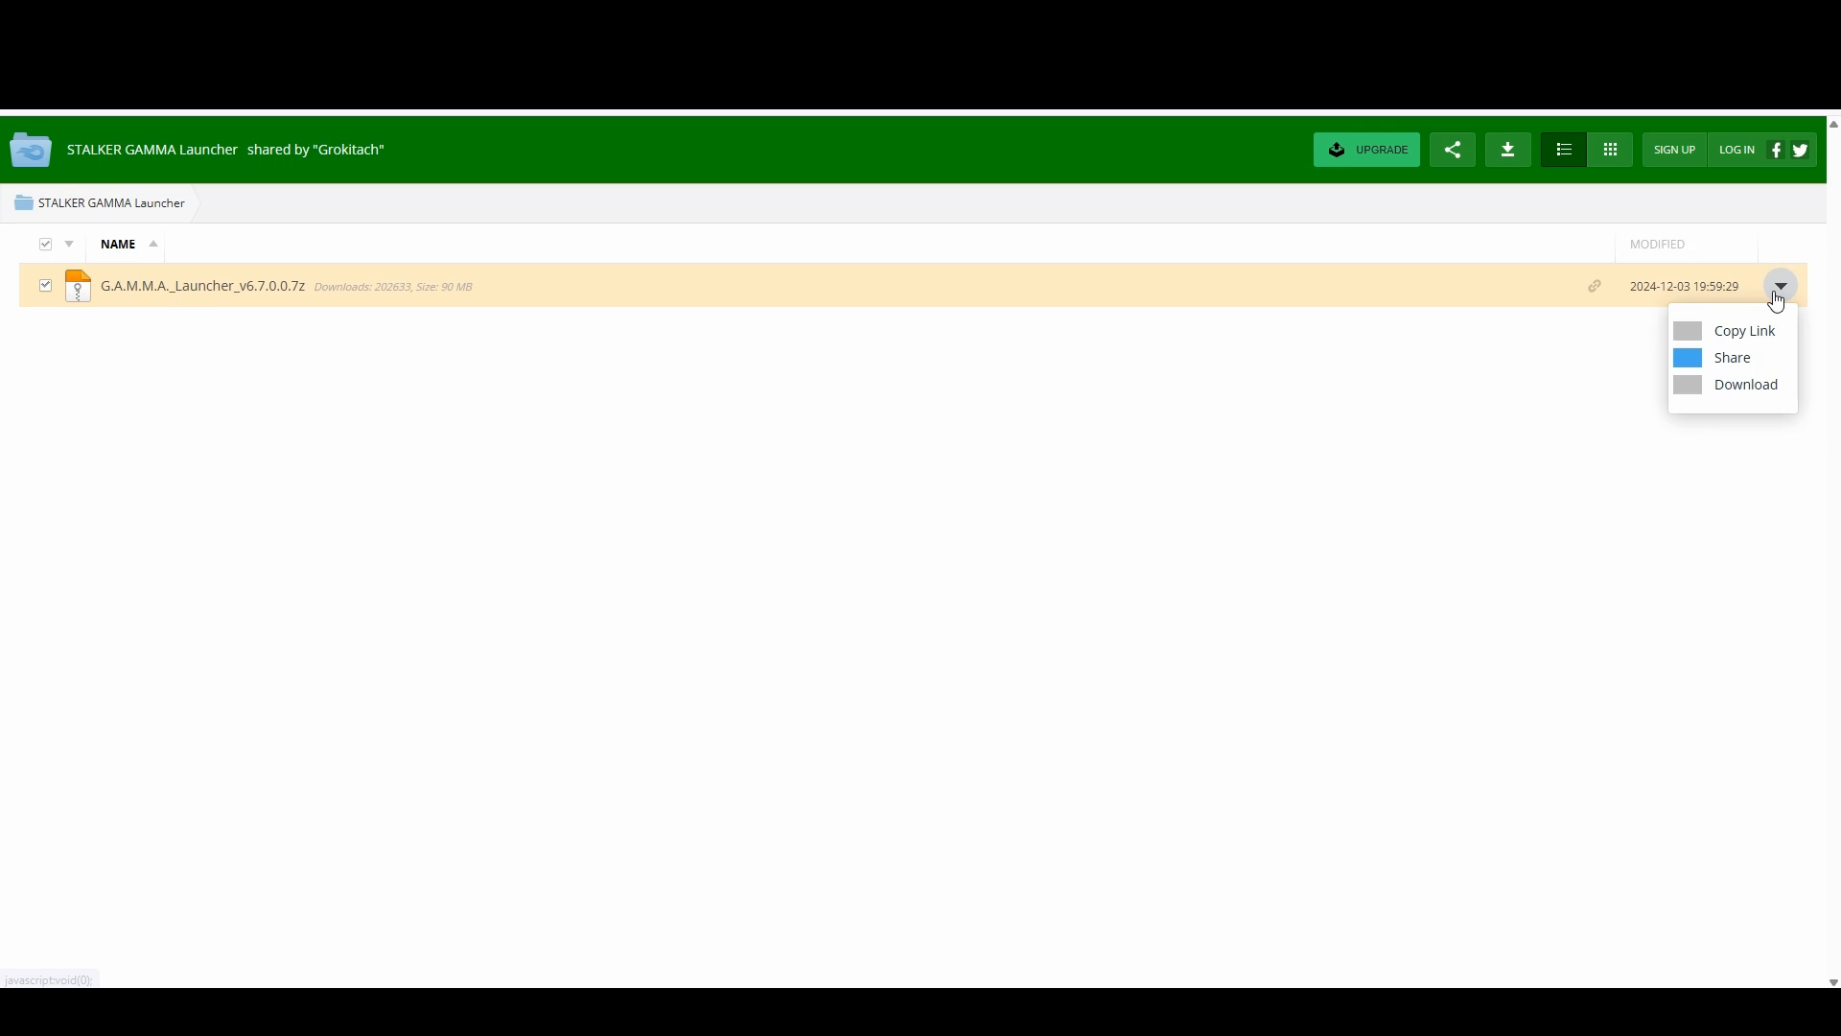
click(1747, 383)
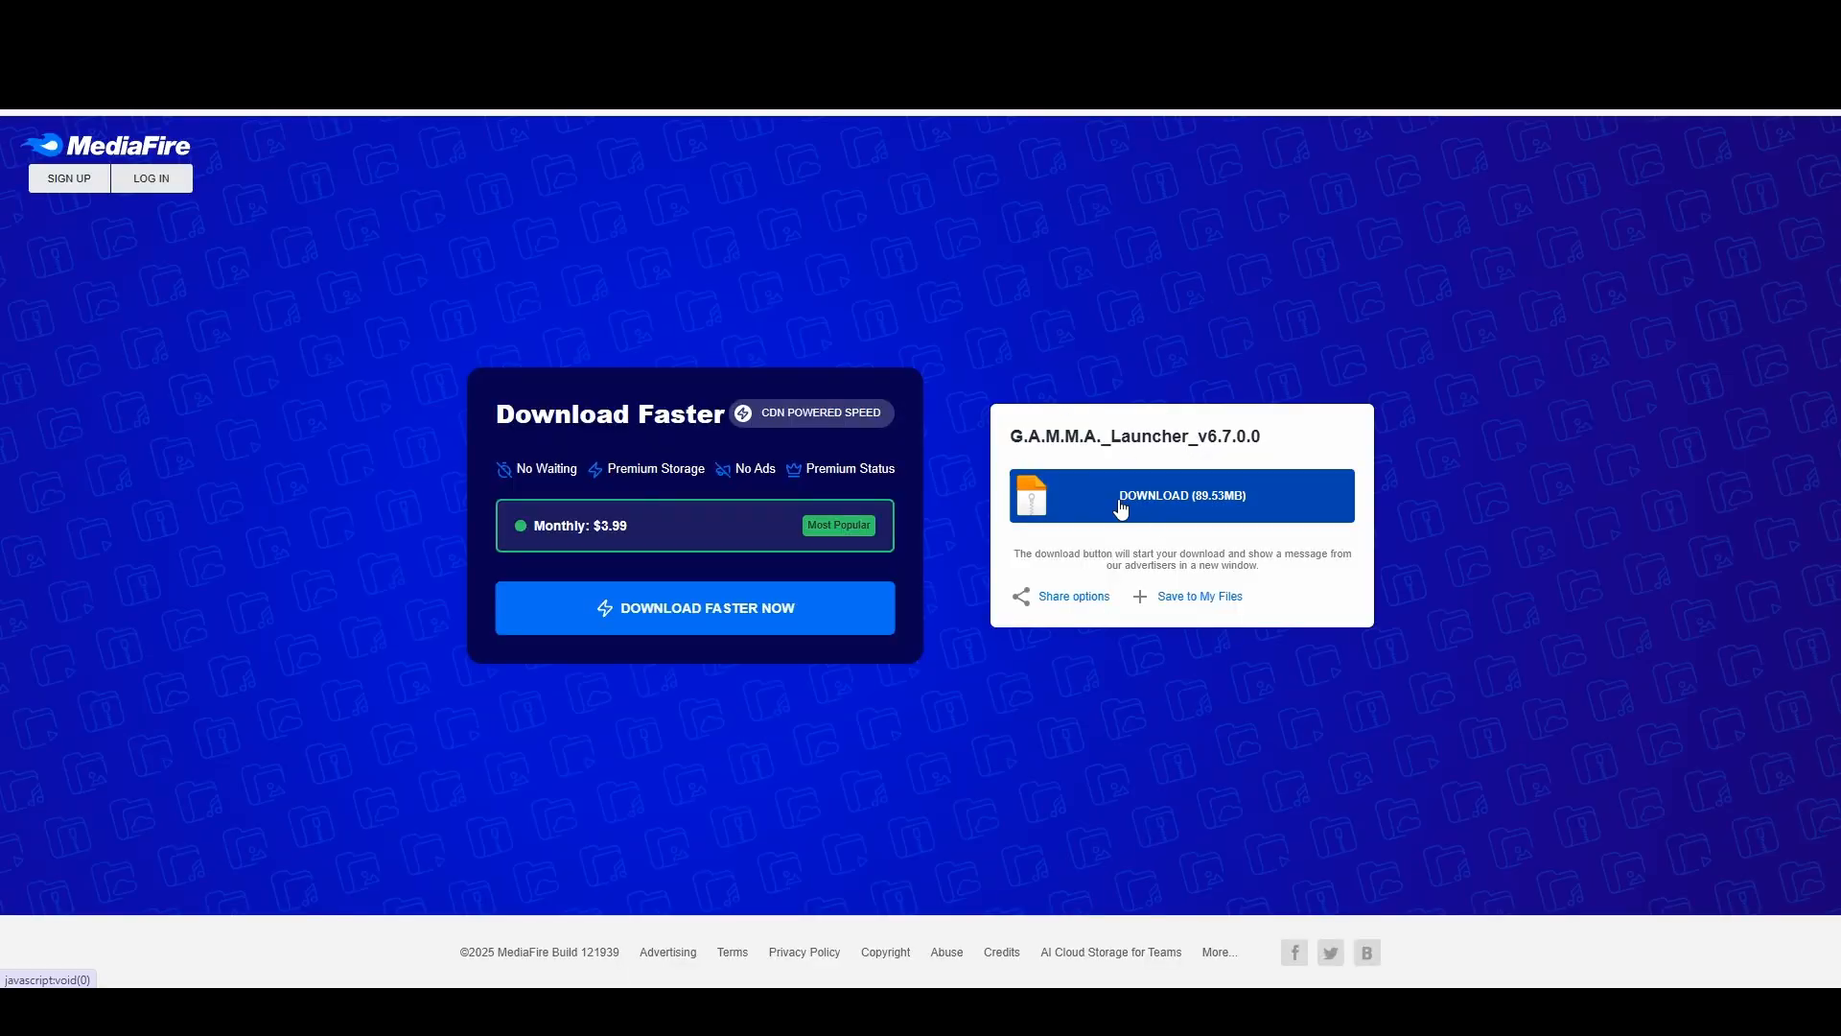
click(1118, 509)
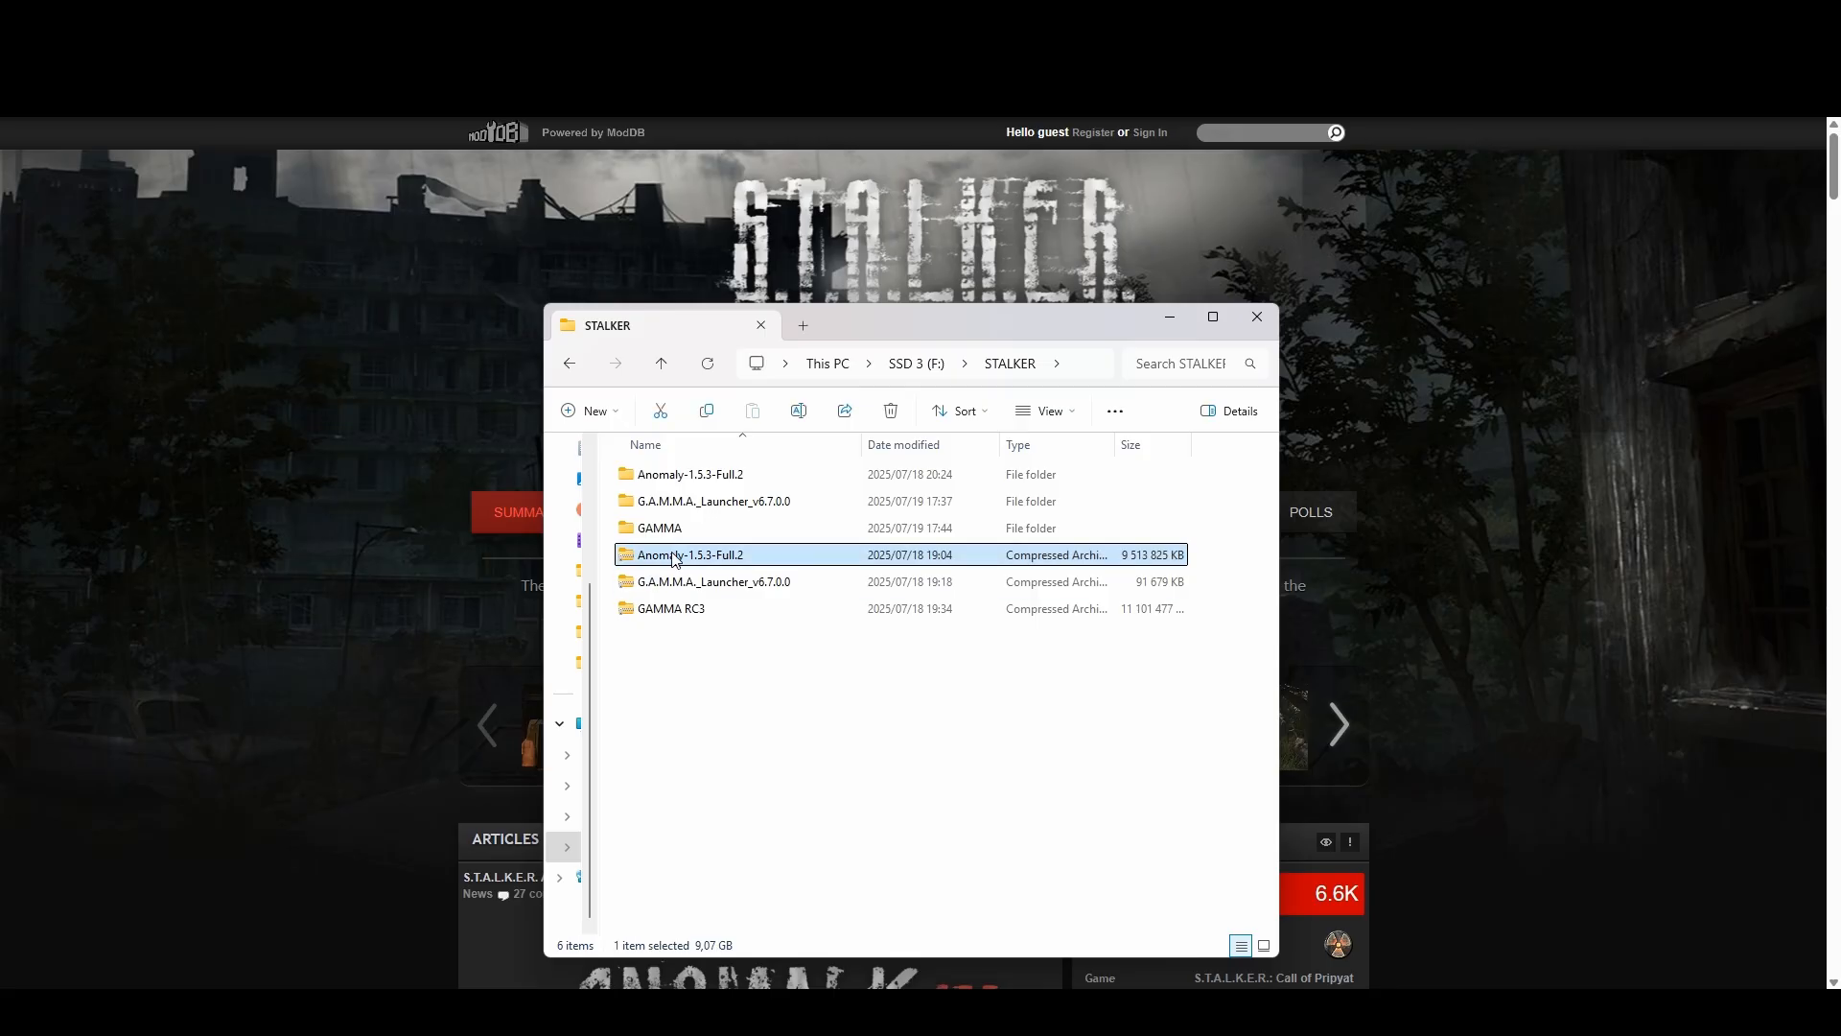
Step: Unblock the Anomaly-1.5.3-Full.2 archive in the STALKER folder through its file properties
right_click(673, 555)
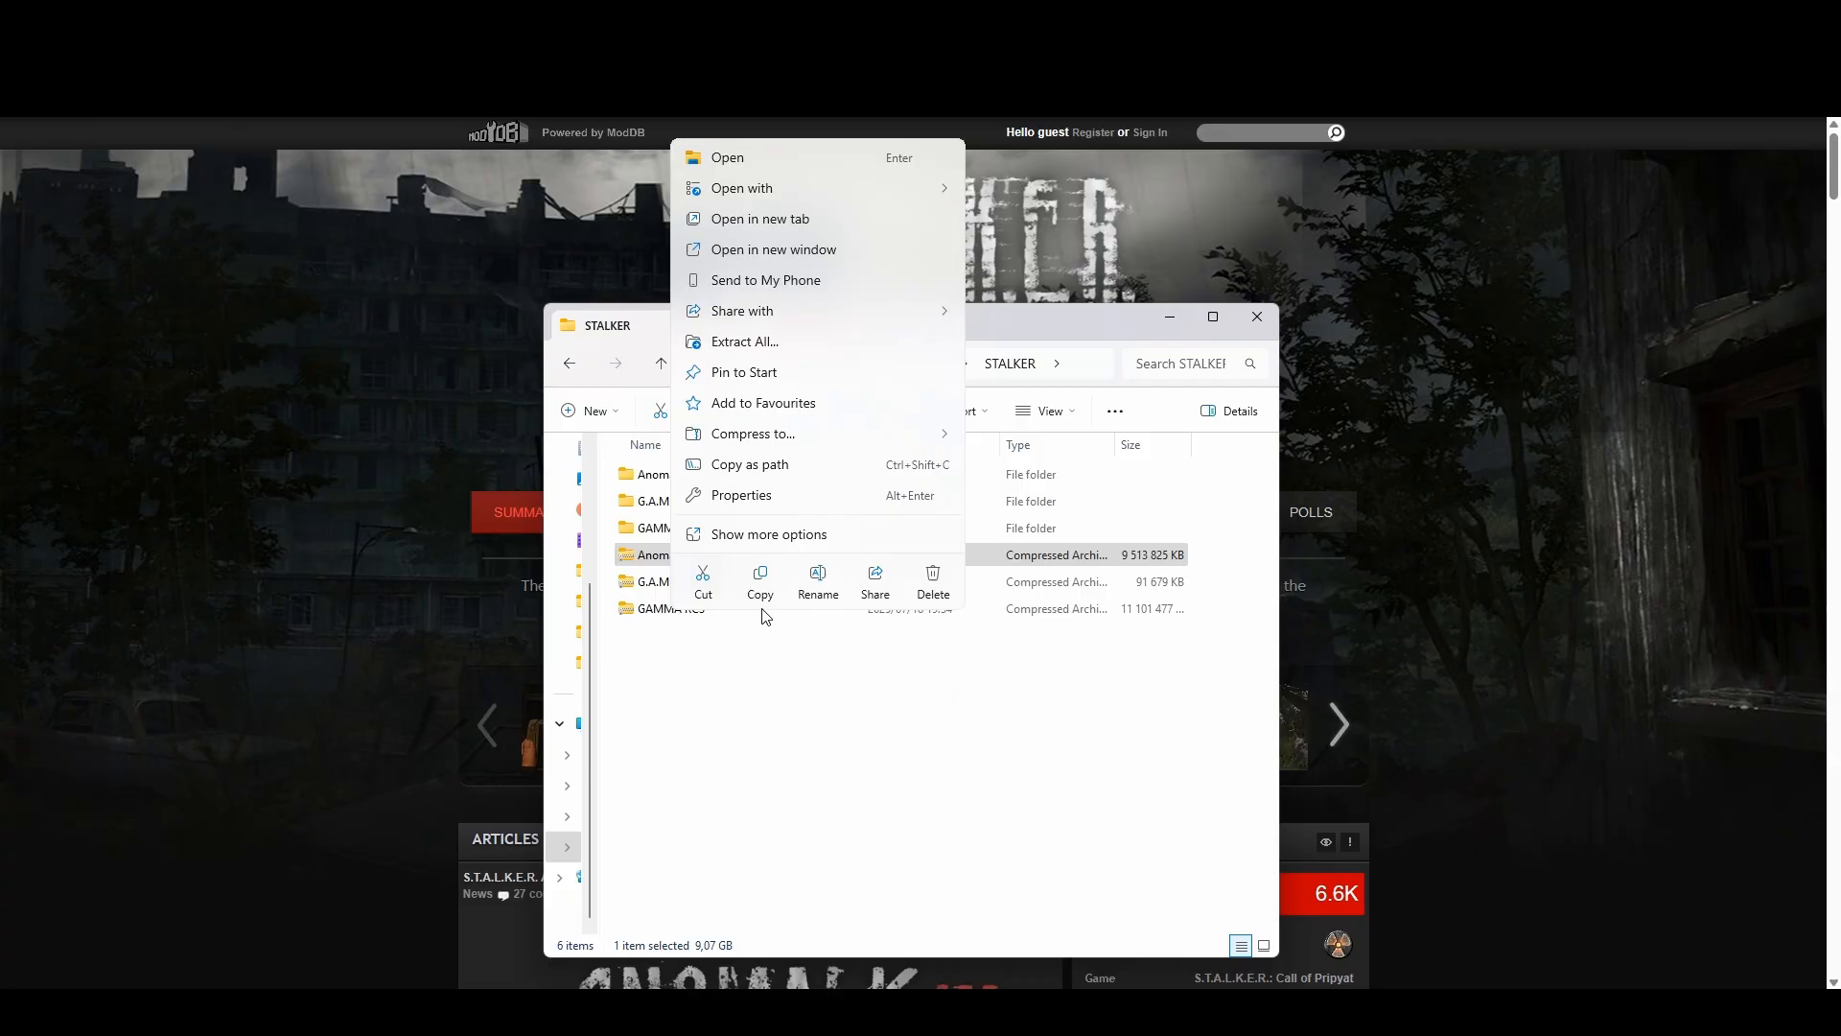
click(752, 499)
click(1009, 961)
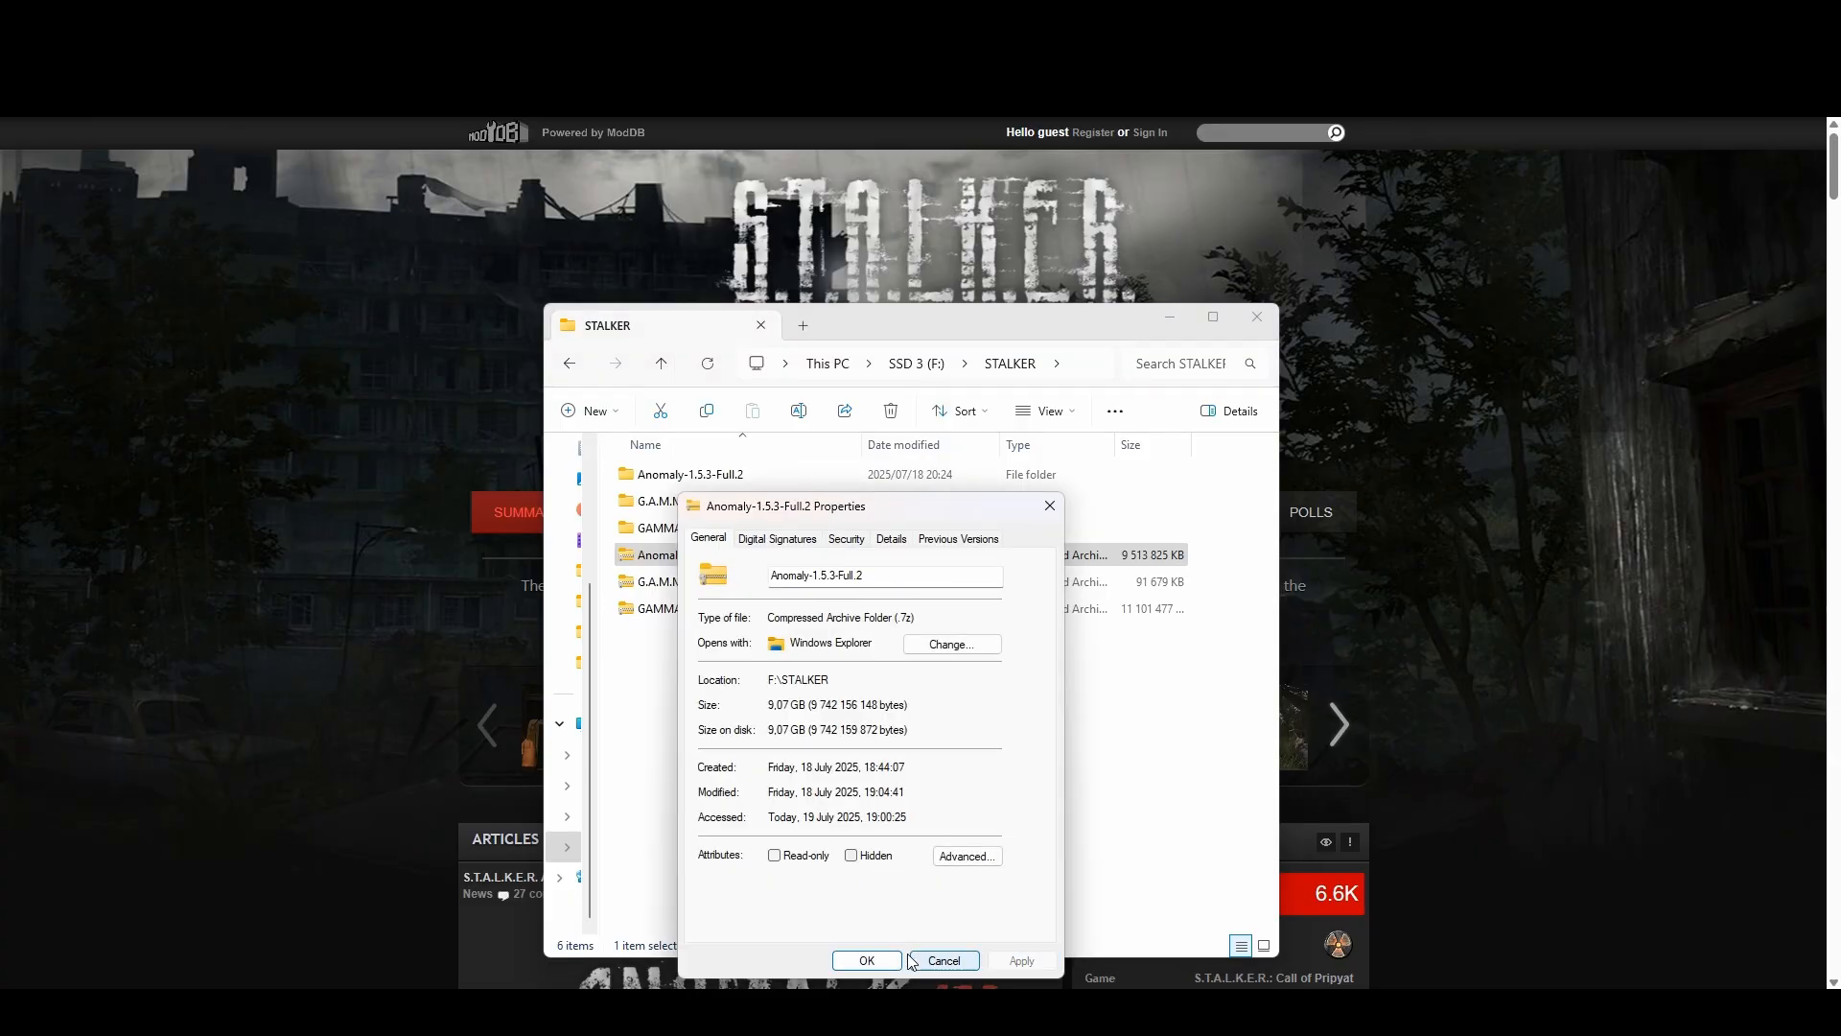
click(865, 960)
Step: Unblock the GAMMA RC3 archive in the STALKER folder through its file properties
click(703, 611)
right_click(692, 615)
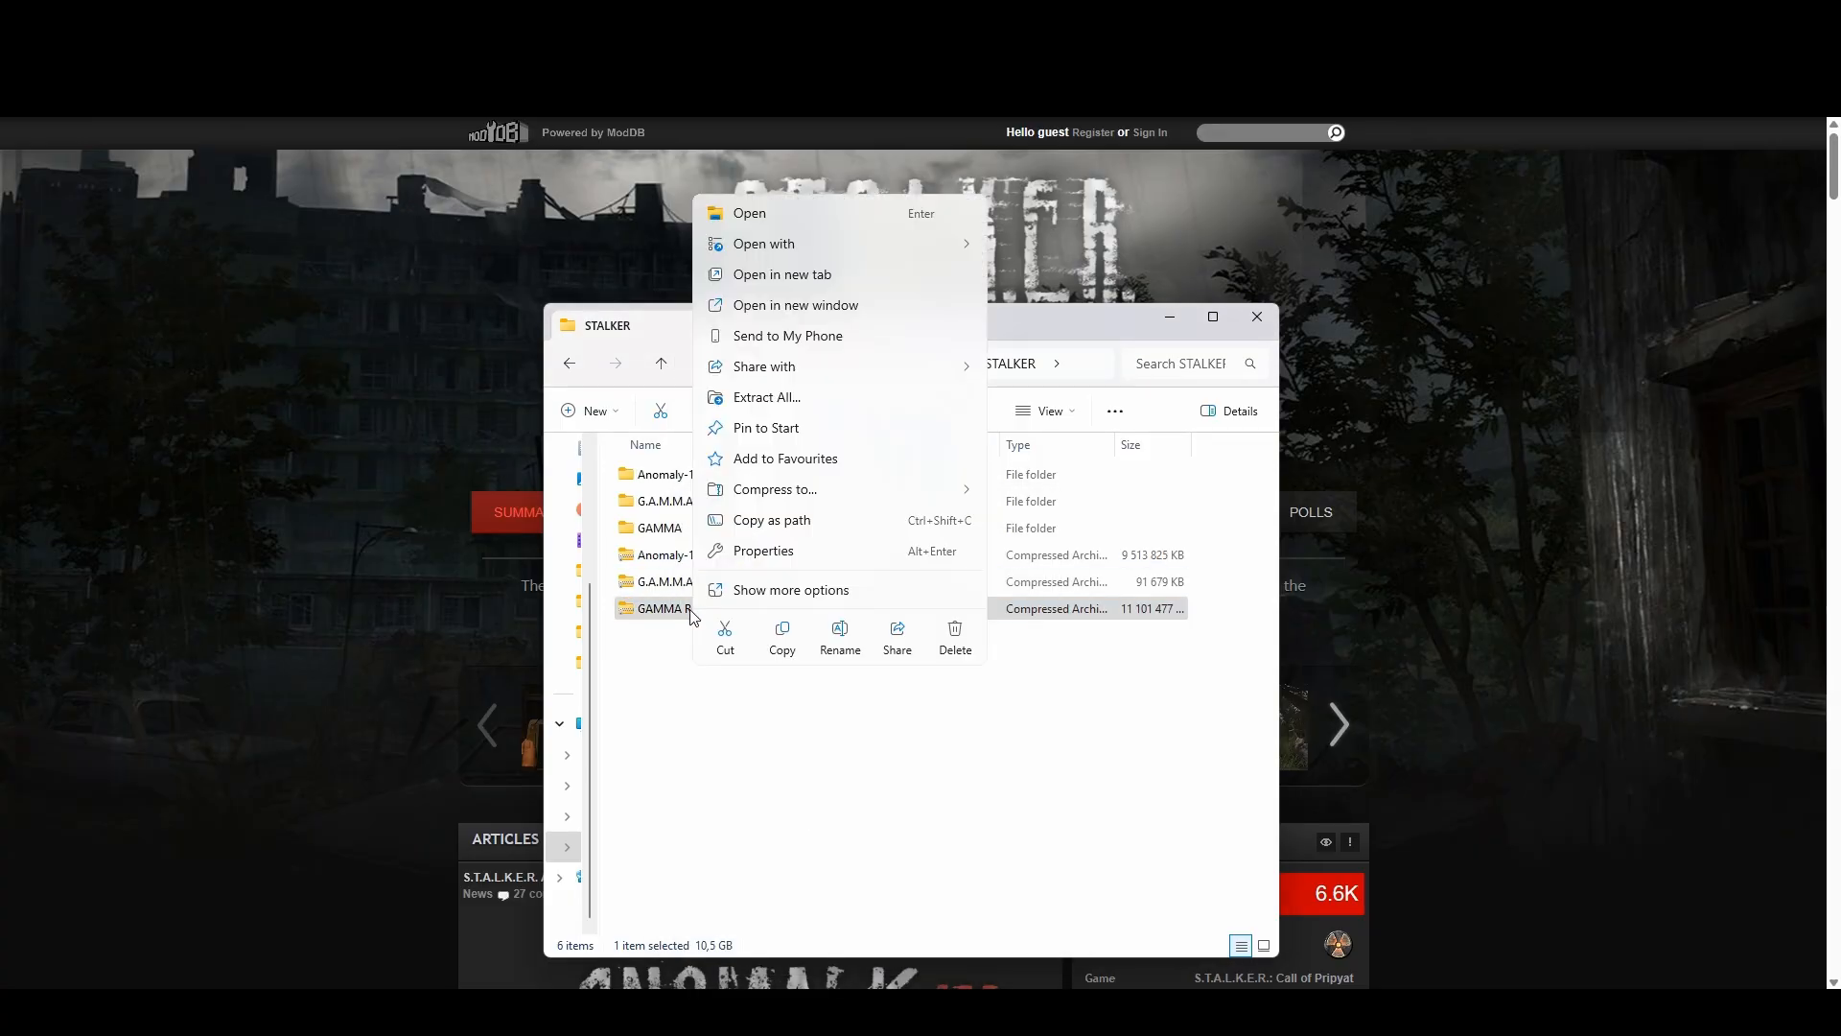
click(764, 552)
click(960, 891)
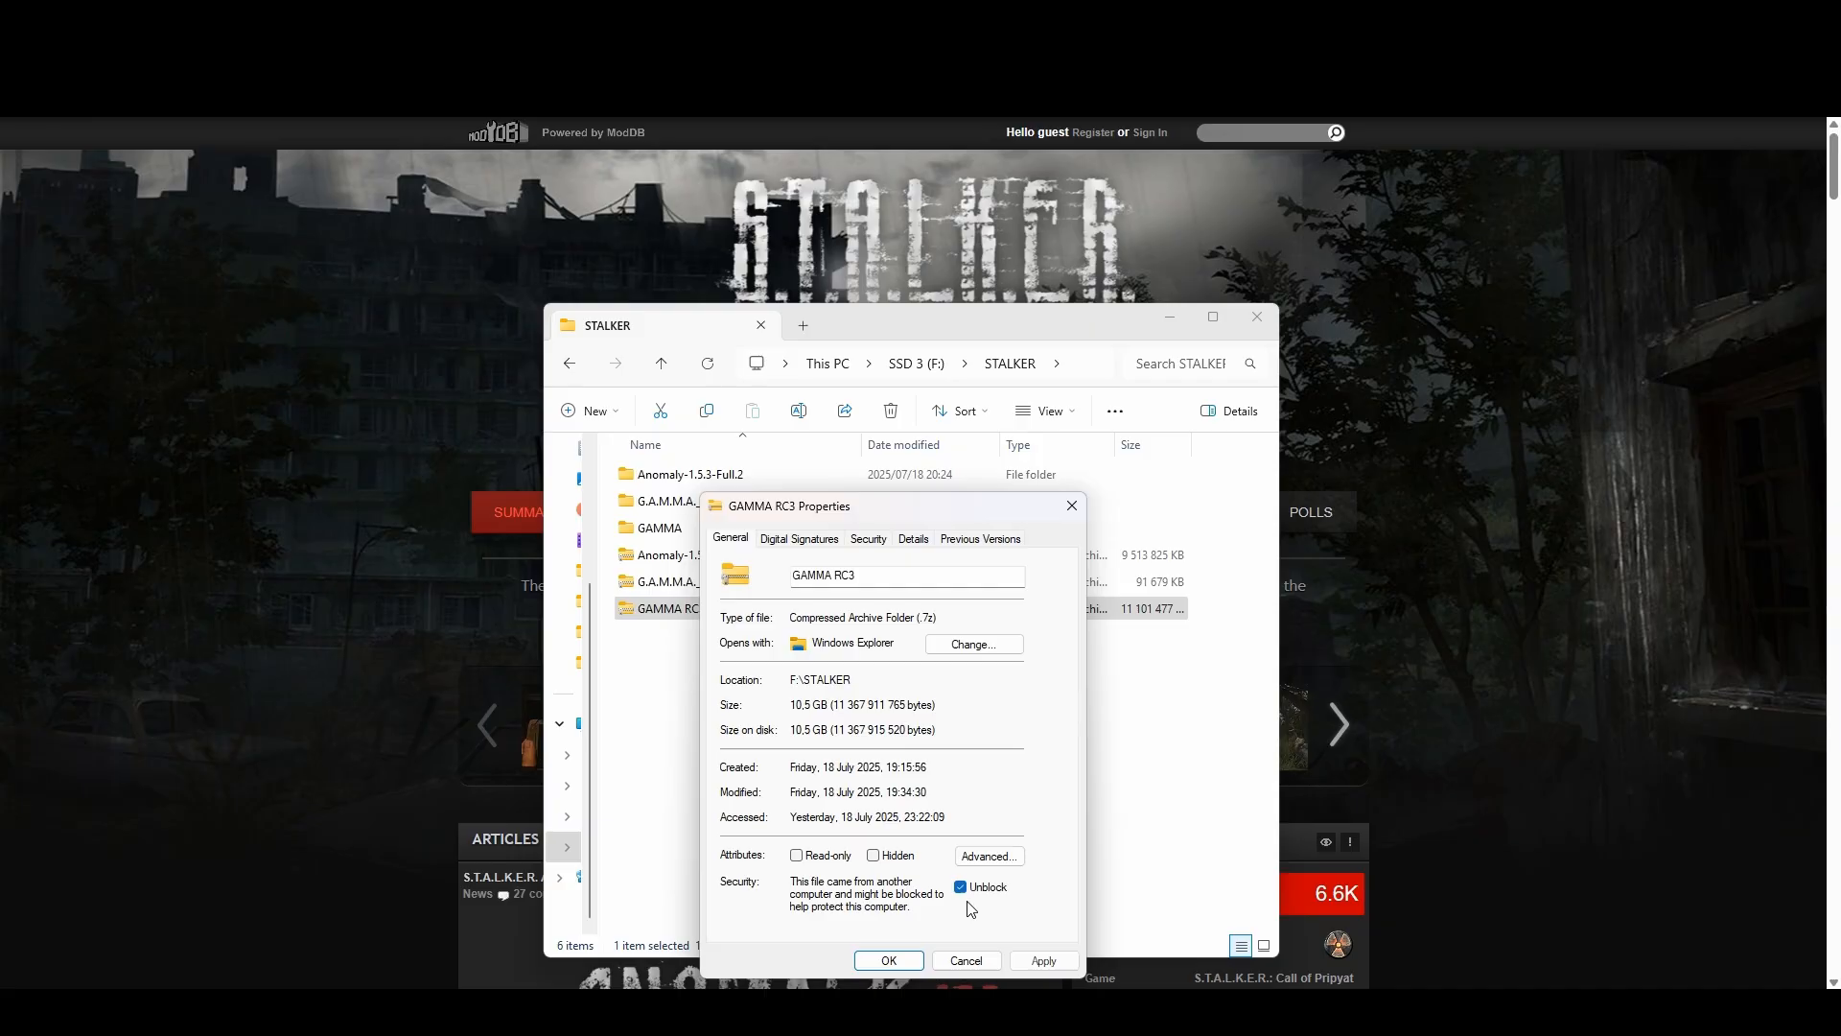
click(1044, 961)
click(909, 961)
click(714, 636)
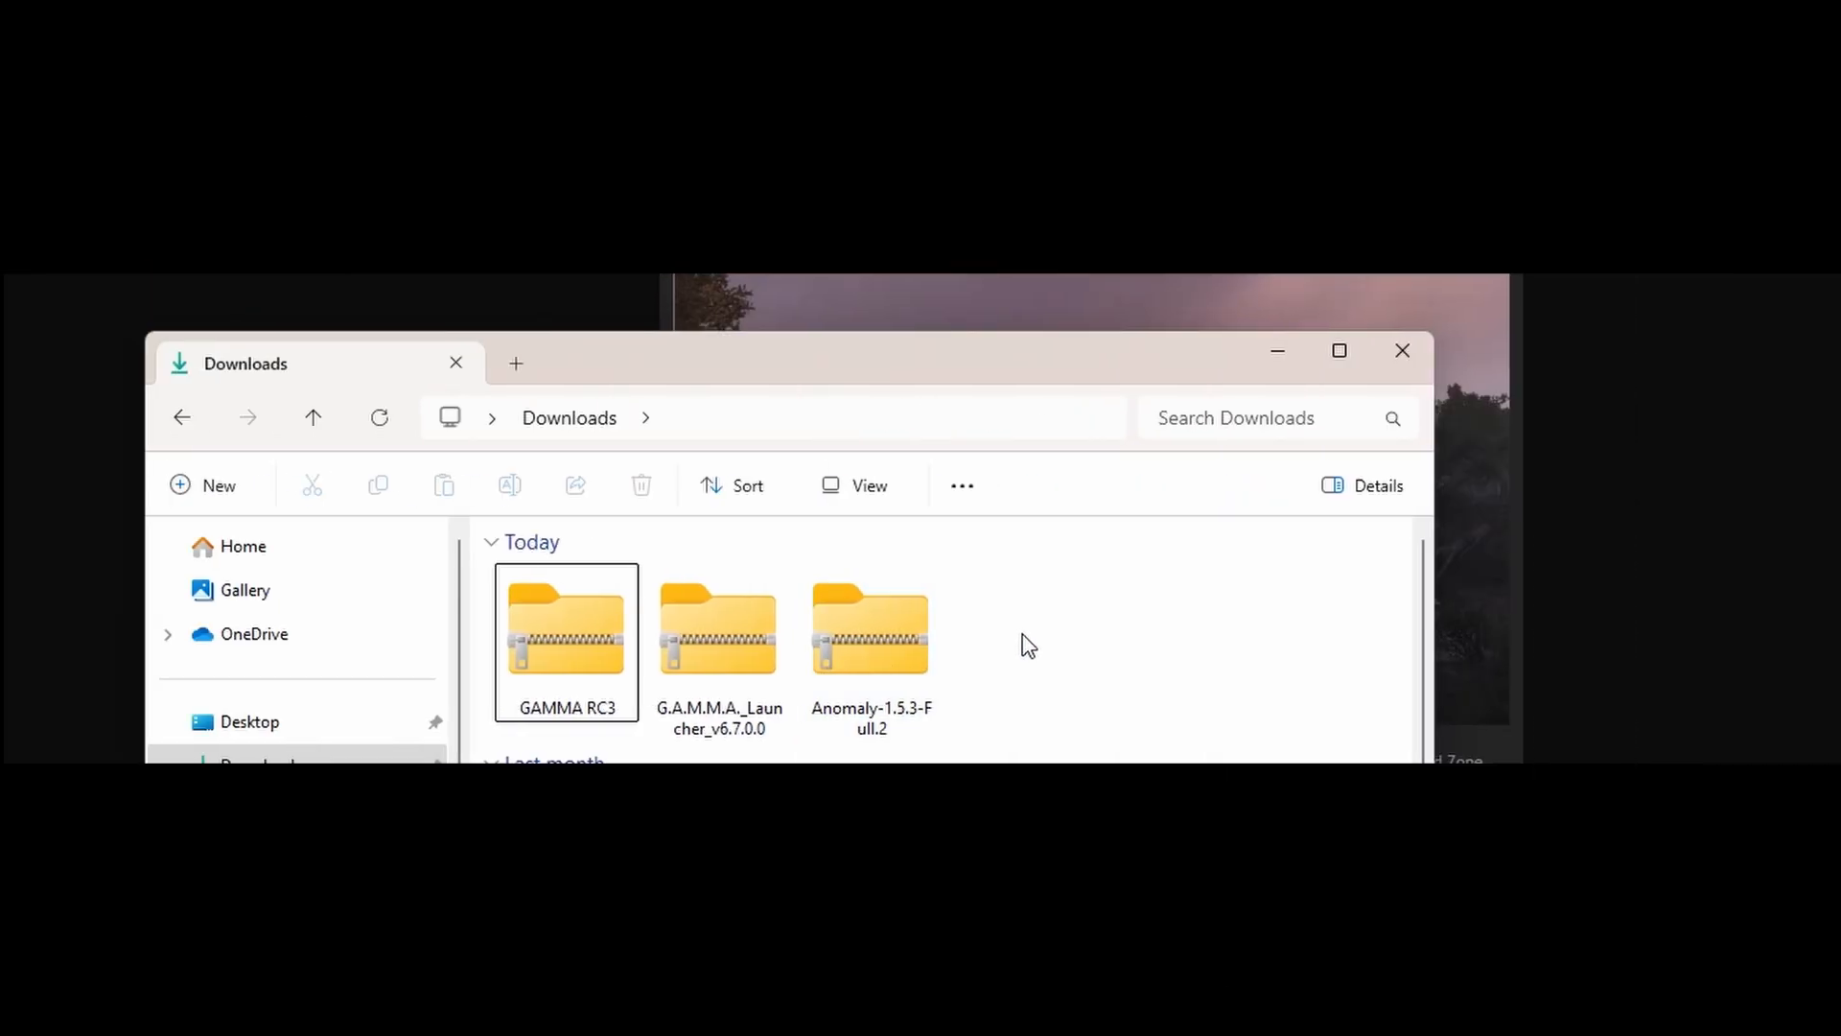
Step: Extract the GAMMA RC3, G.A.M.M.A._Launcher_v6.7.0.0 and Anomaly-1.5.3-Full.2 archives together from the Downloads folder
drag(1016, 635, 589, 619)
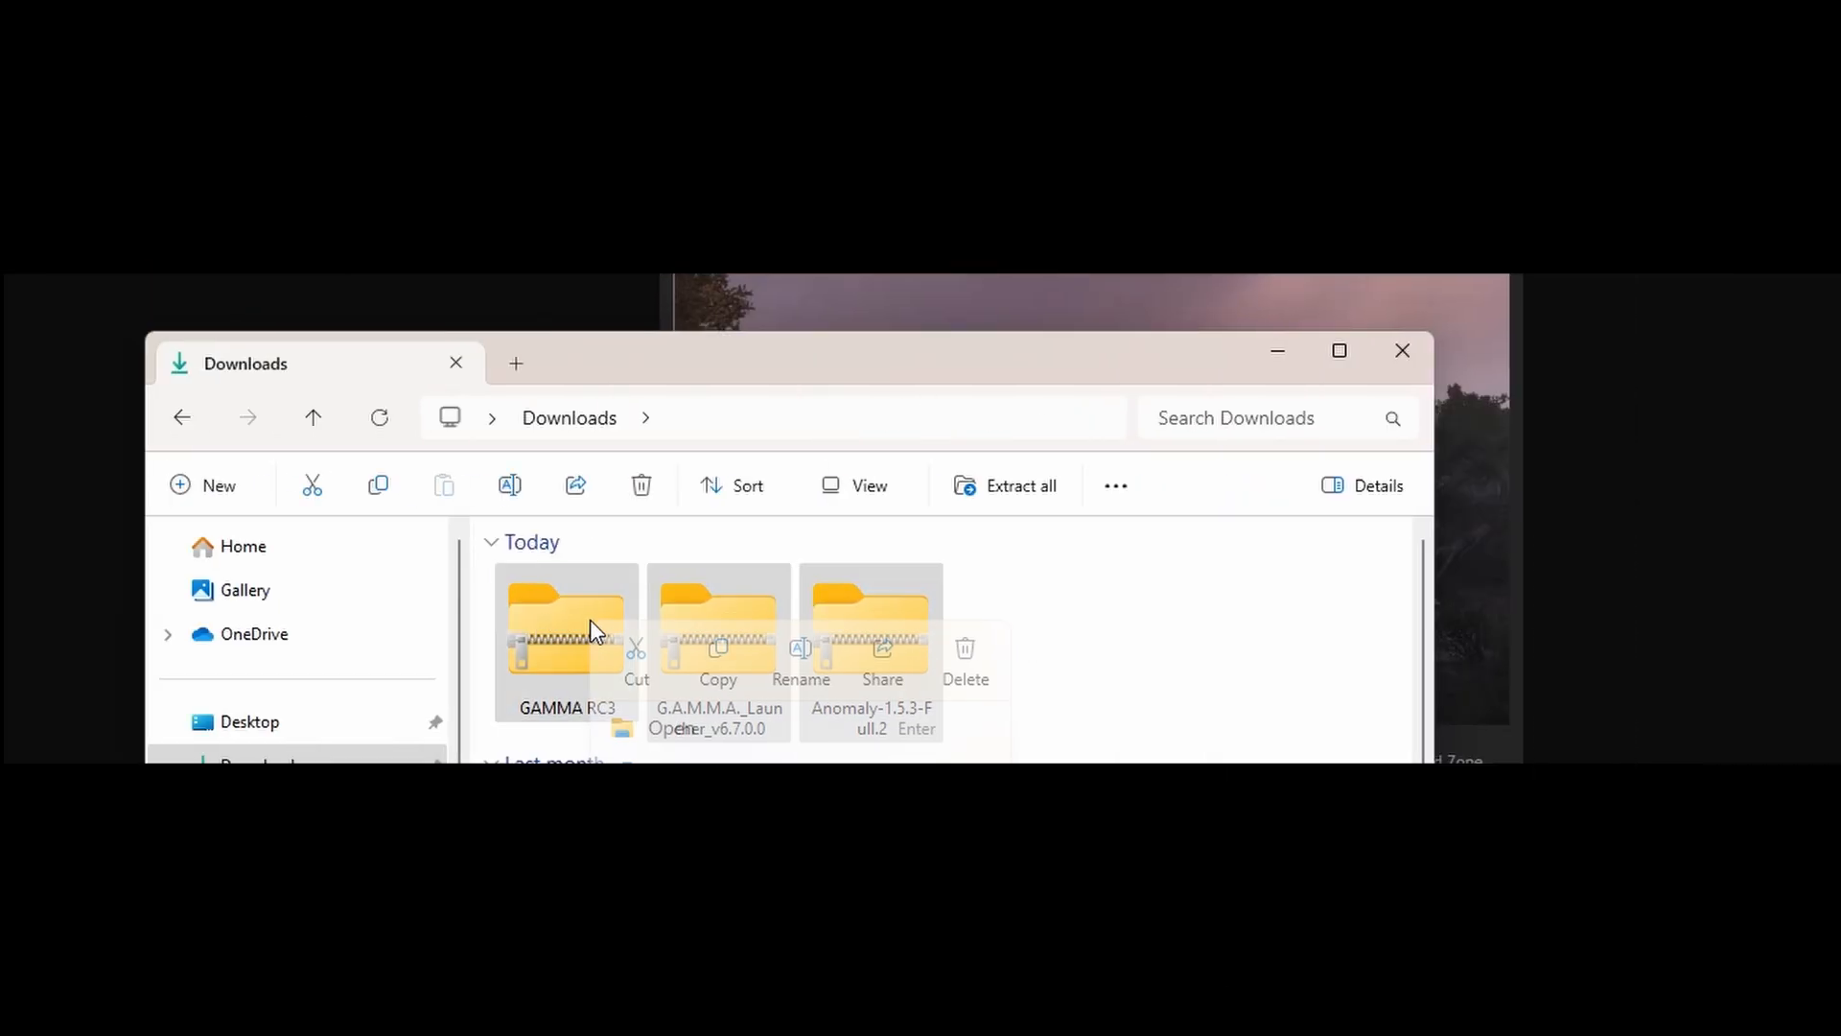
right_click(590, 620)
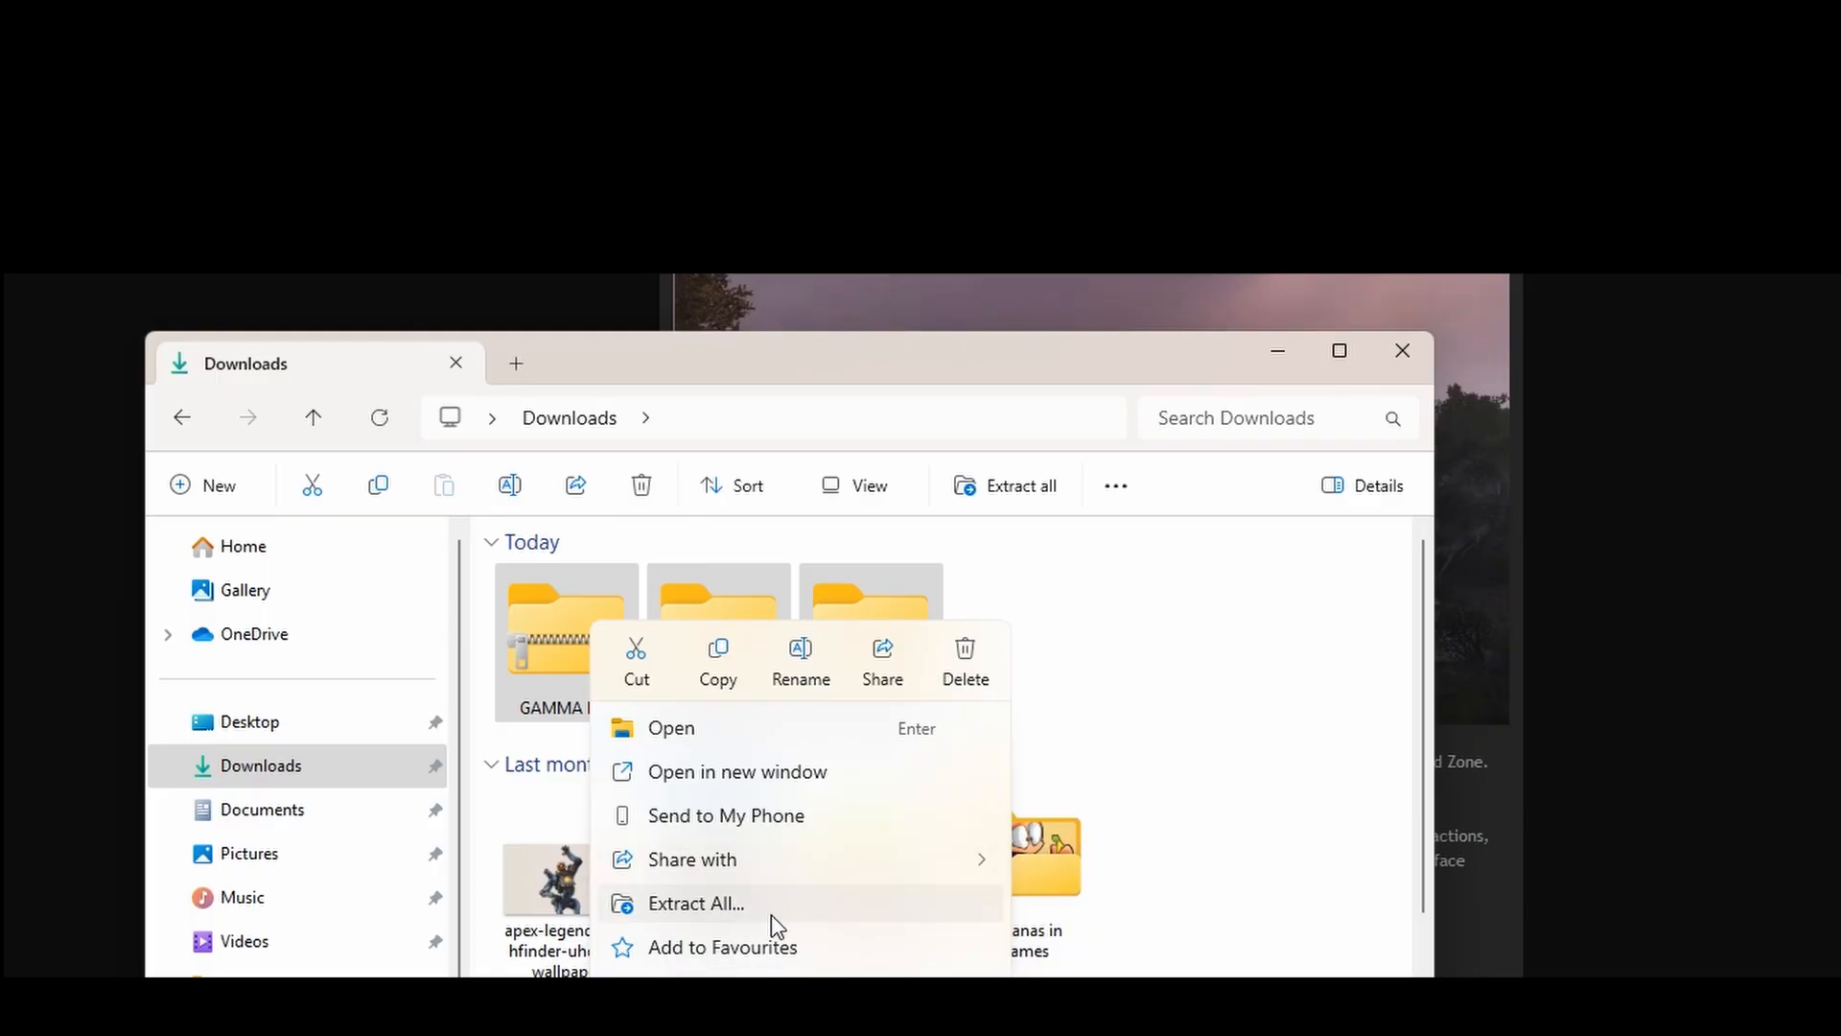
click(771, 913)
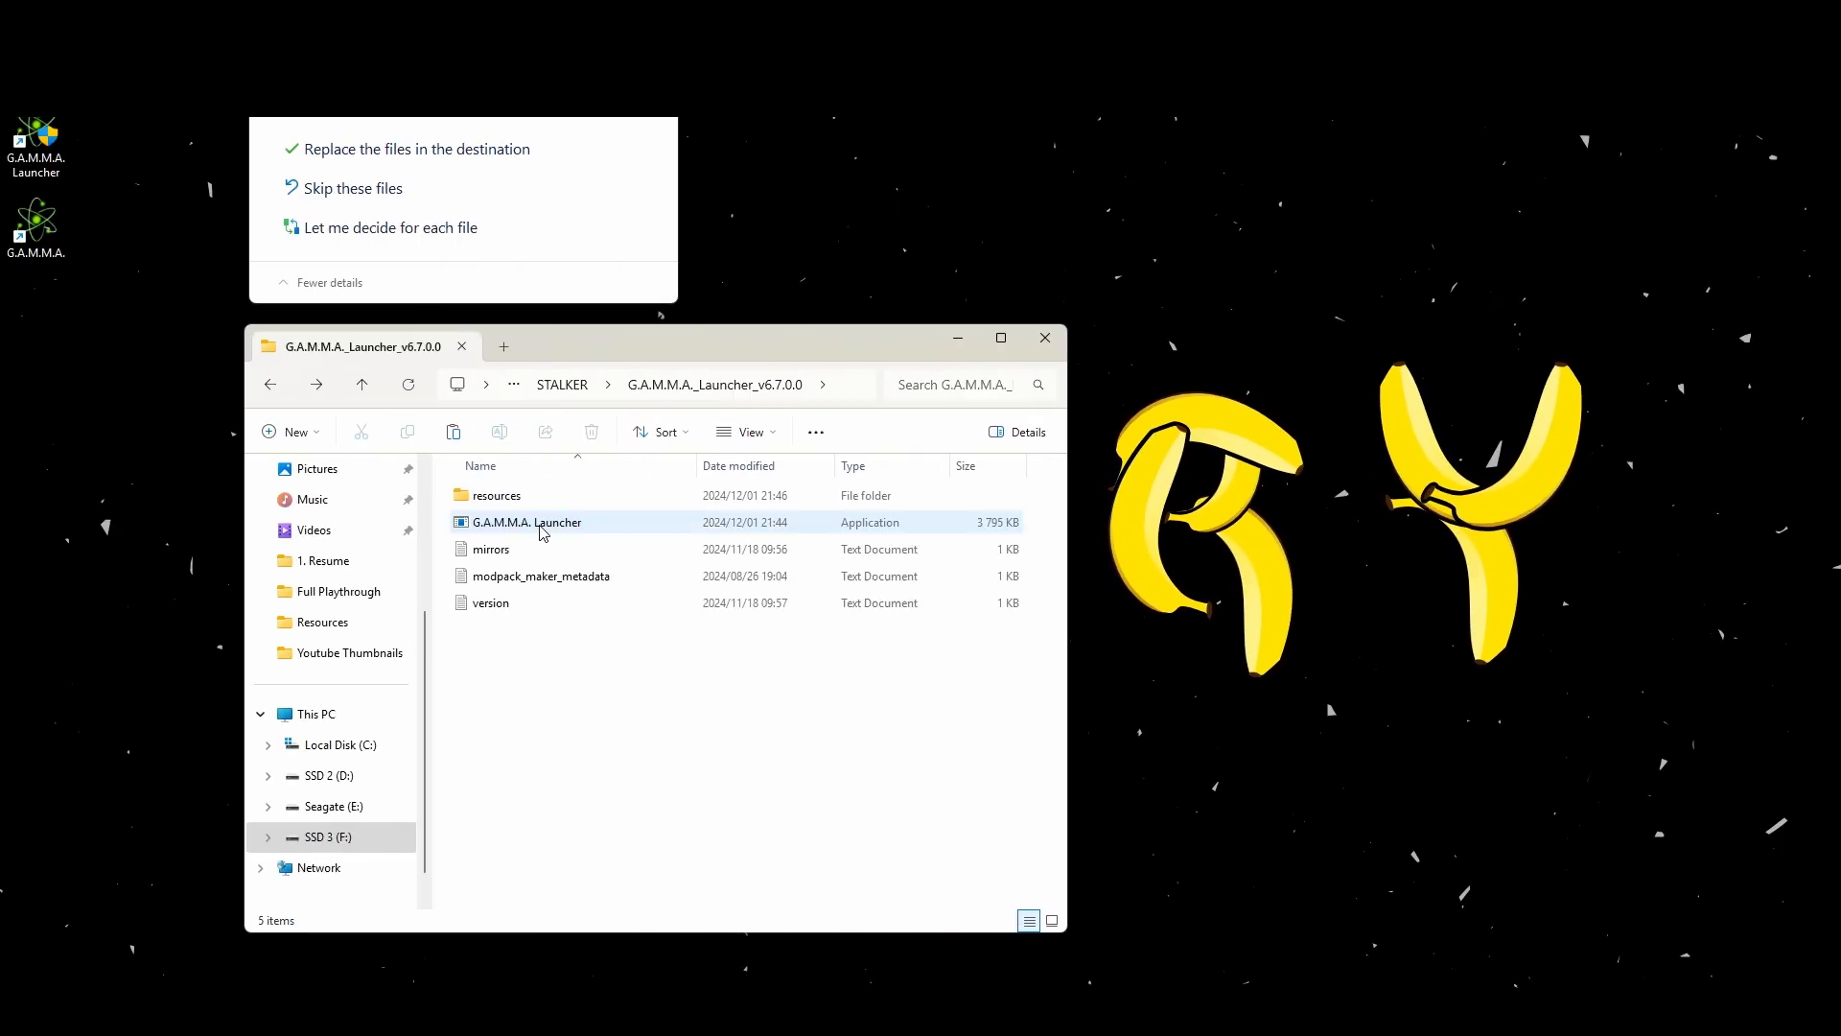
Step: Copy everything from the G.A.M.M.A._Launcher_v6.7.0.0 folder into GAMMA's .Grok's Modpack Installer folder, replacing the files in the destination
drag(533, 654, 527, 499)
right_click(528, 501)
click(599, 534)
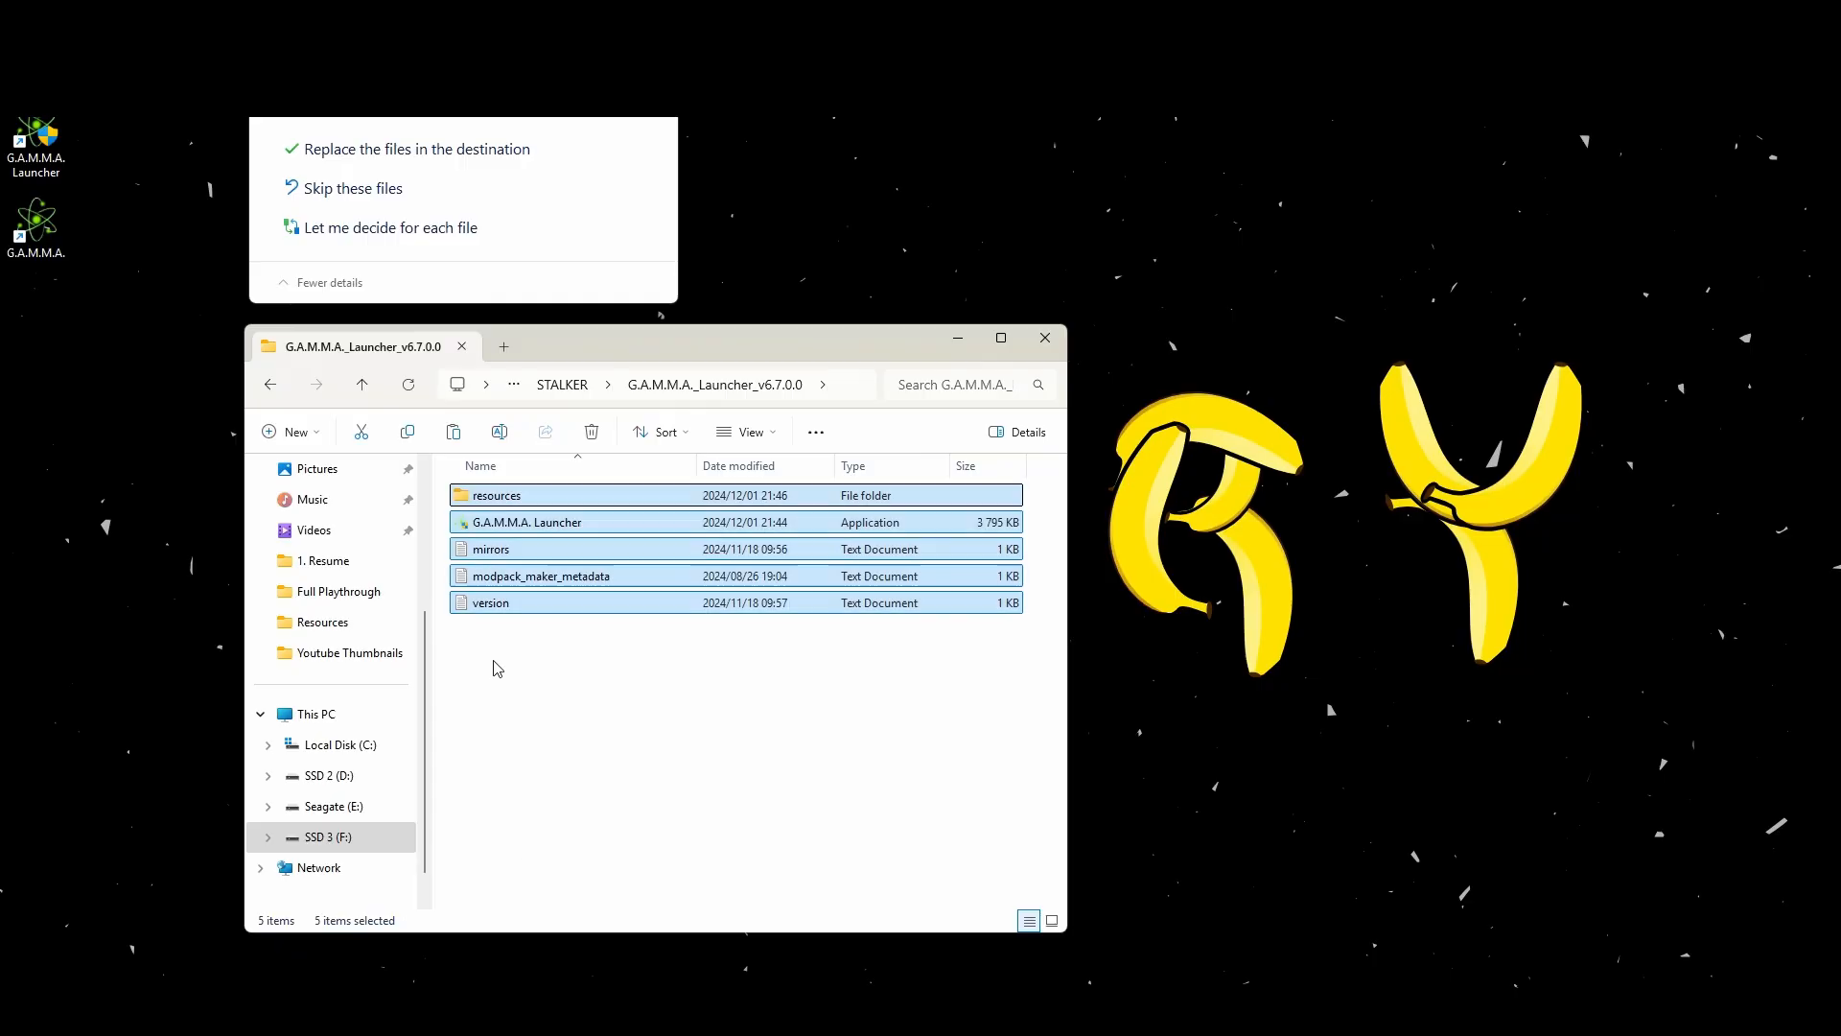
click(493, 665)
click(271, 384)
double_click(519, 553)
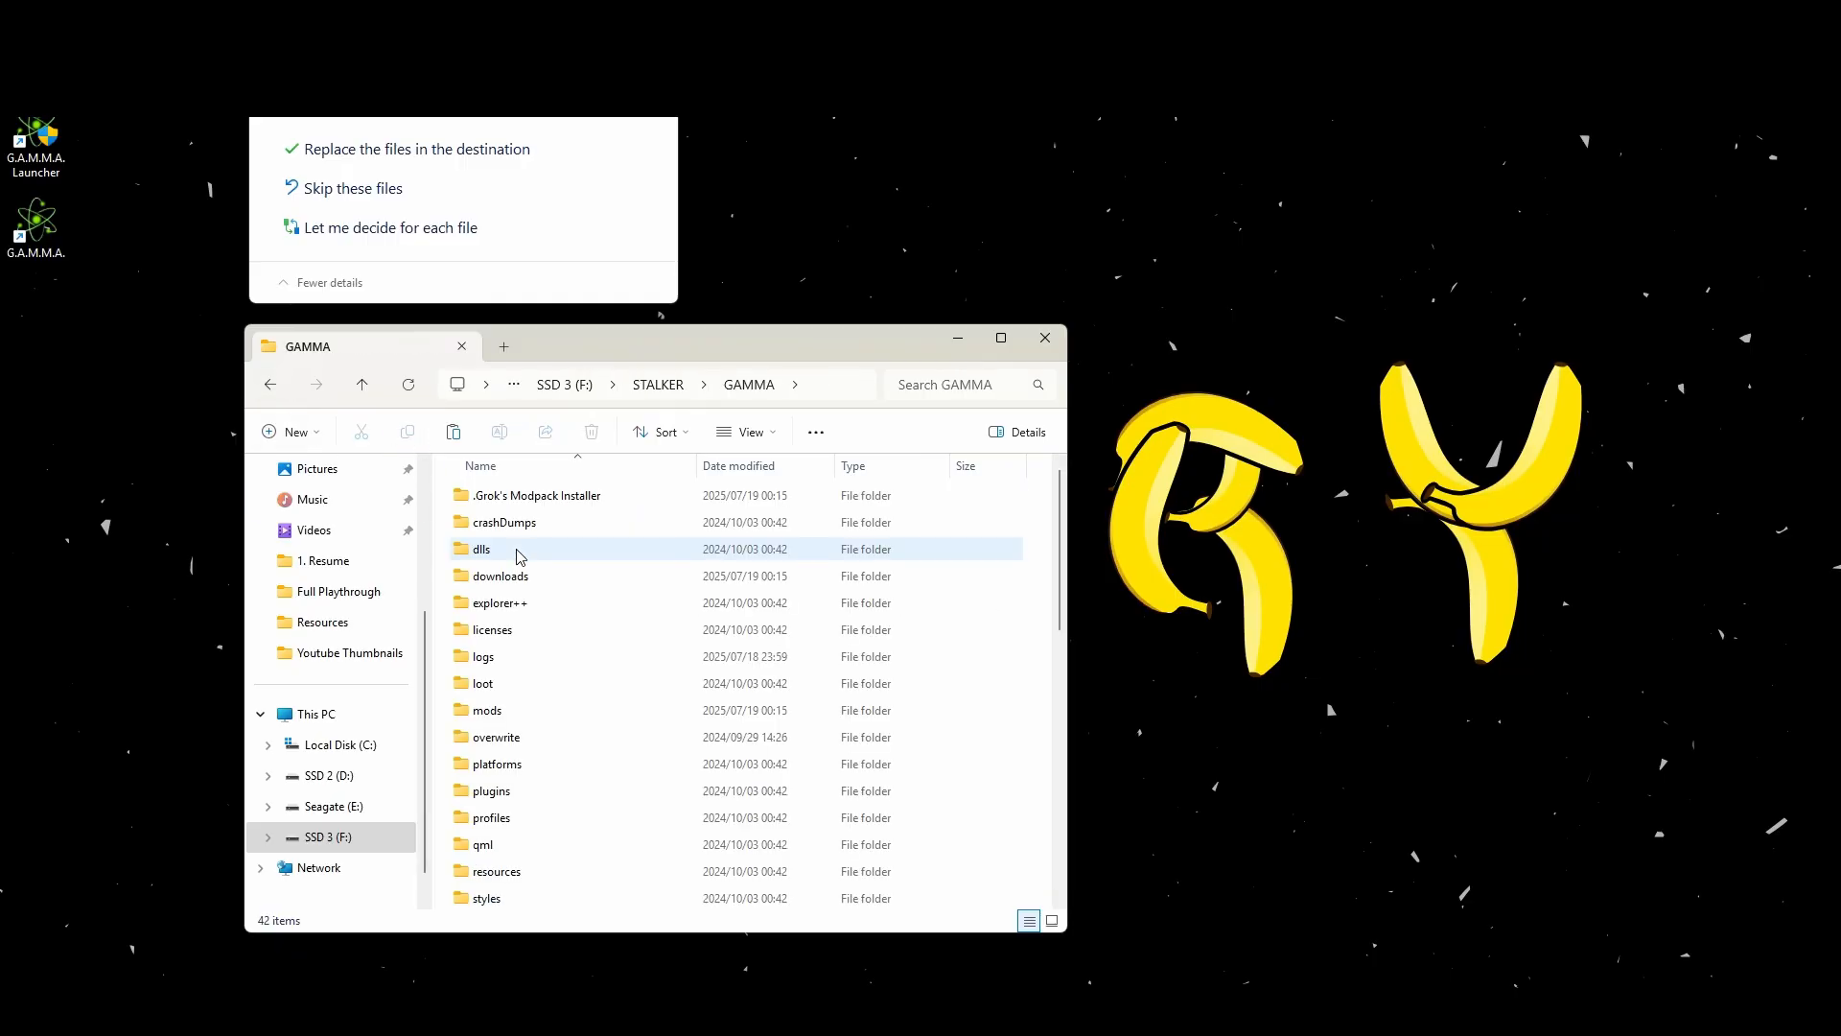
right_click(536, 500)
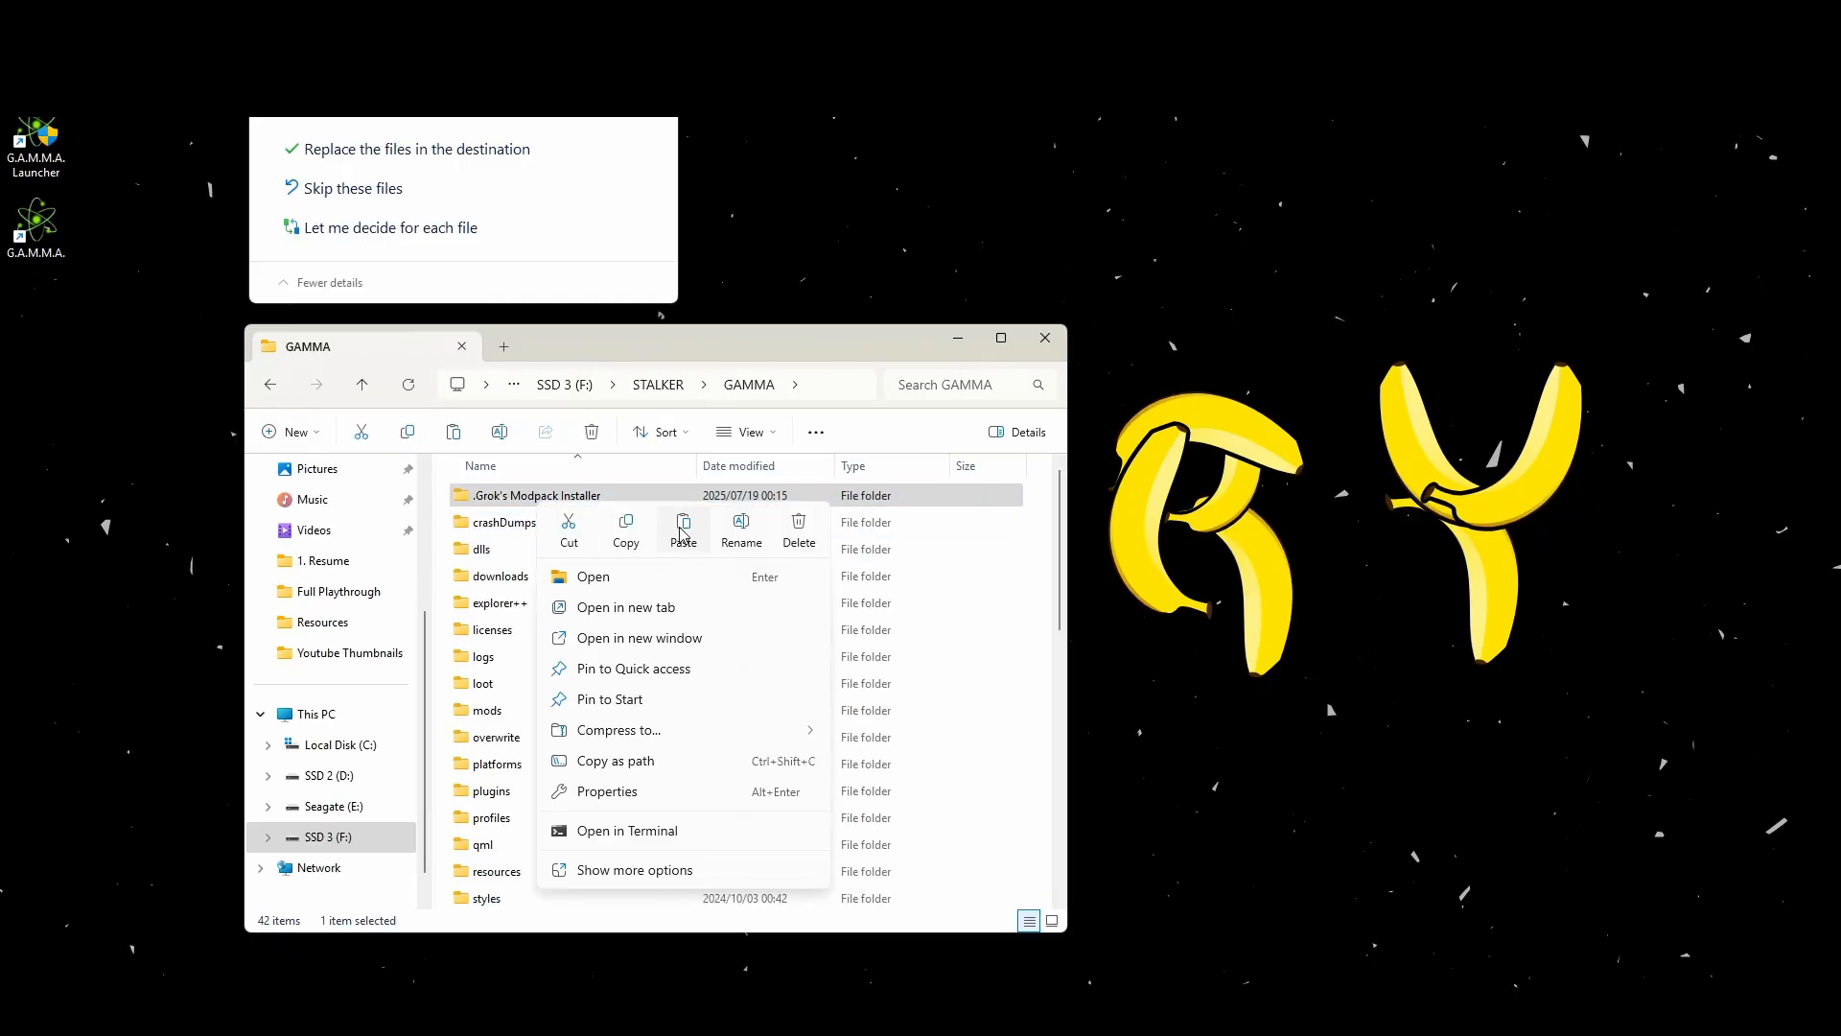
click(427, 149)
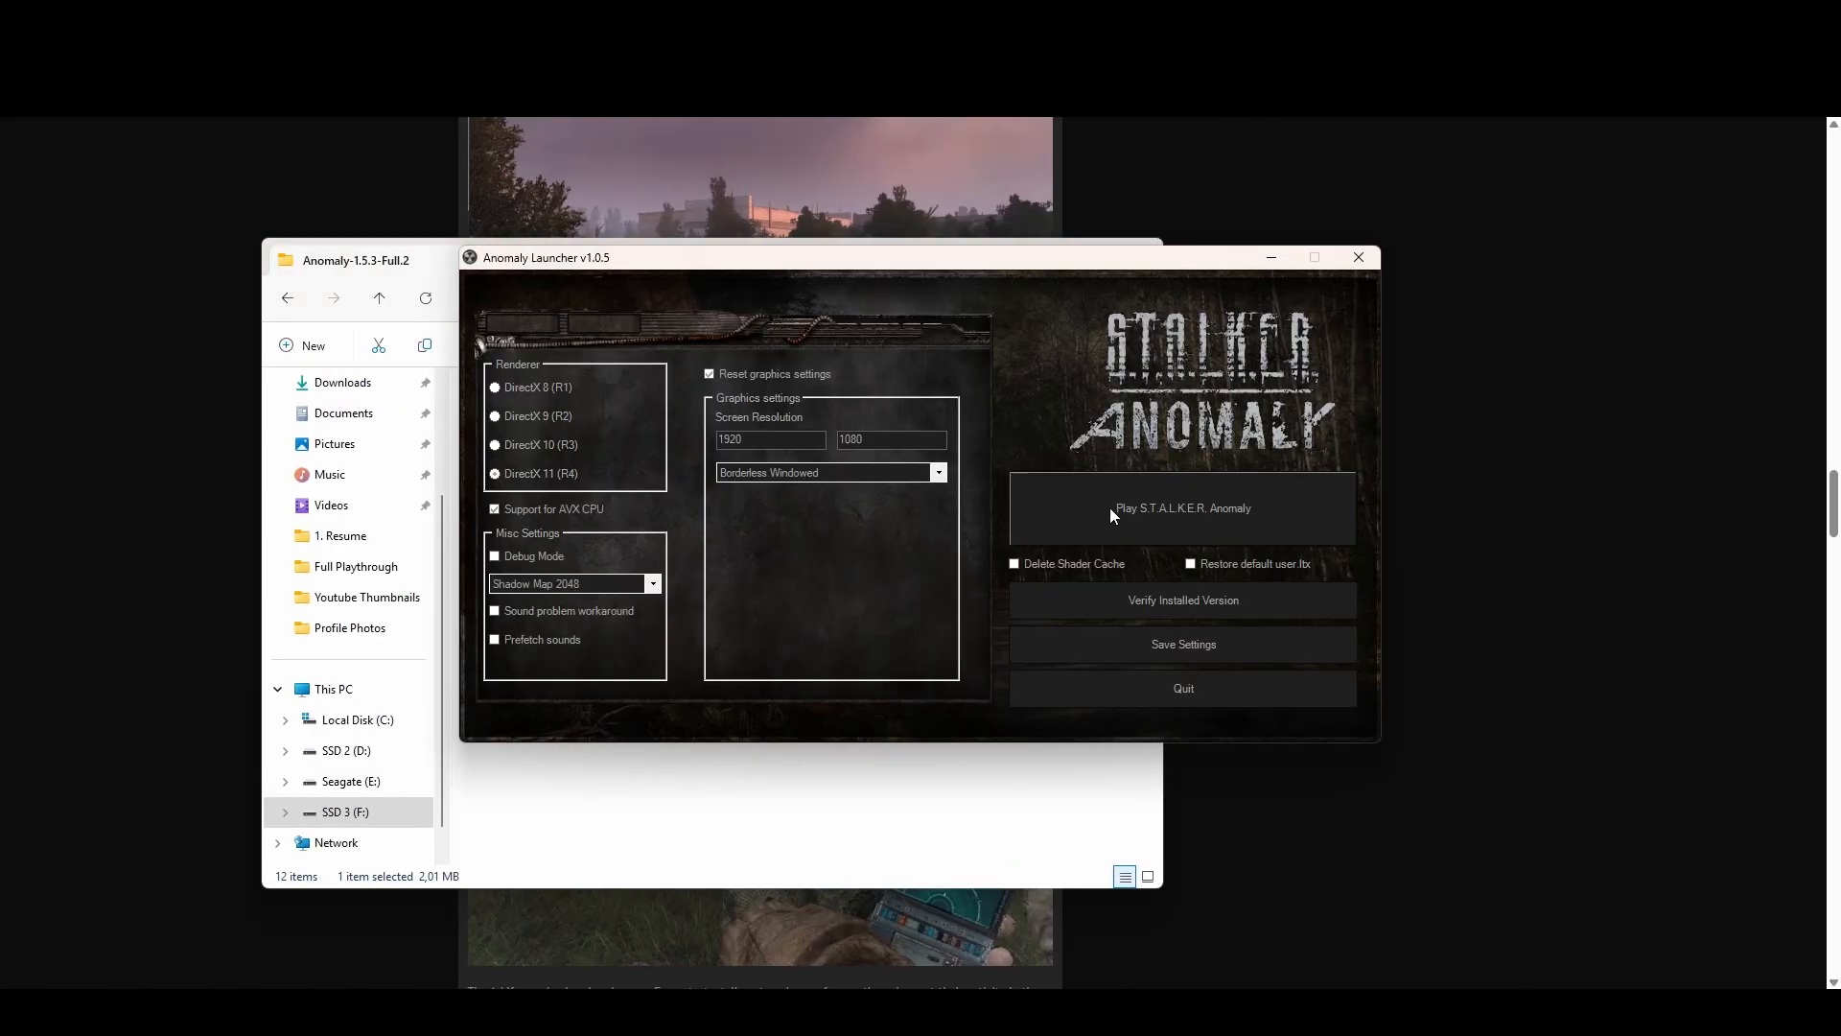
Step: Start S.T.A.L.K.E.R. Anomaly from the Anomaly Launcher with the DirectX 11 (R4) renderer
click(1112, 501)
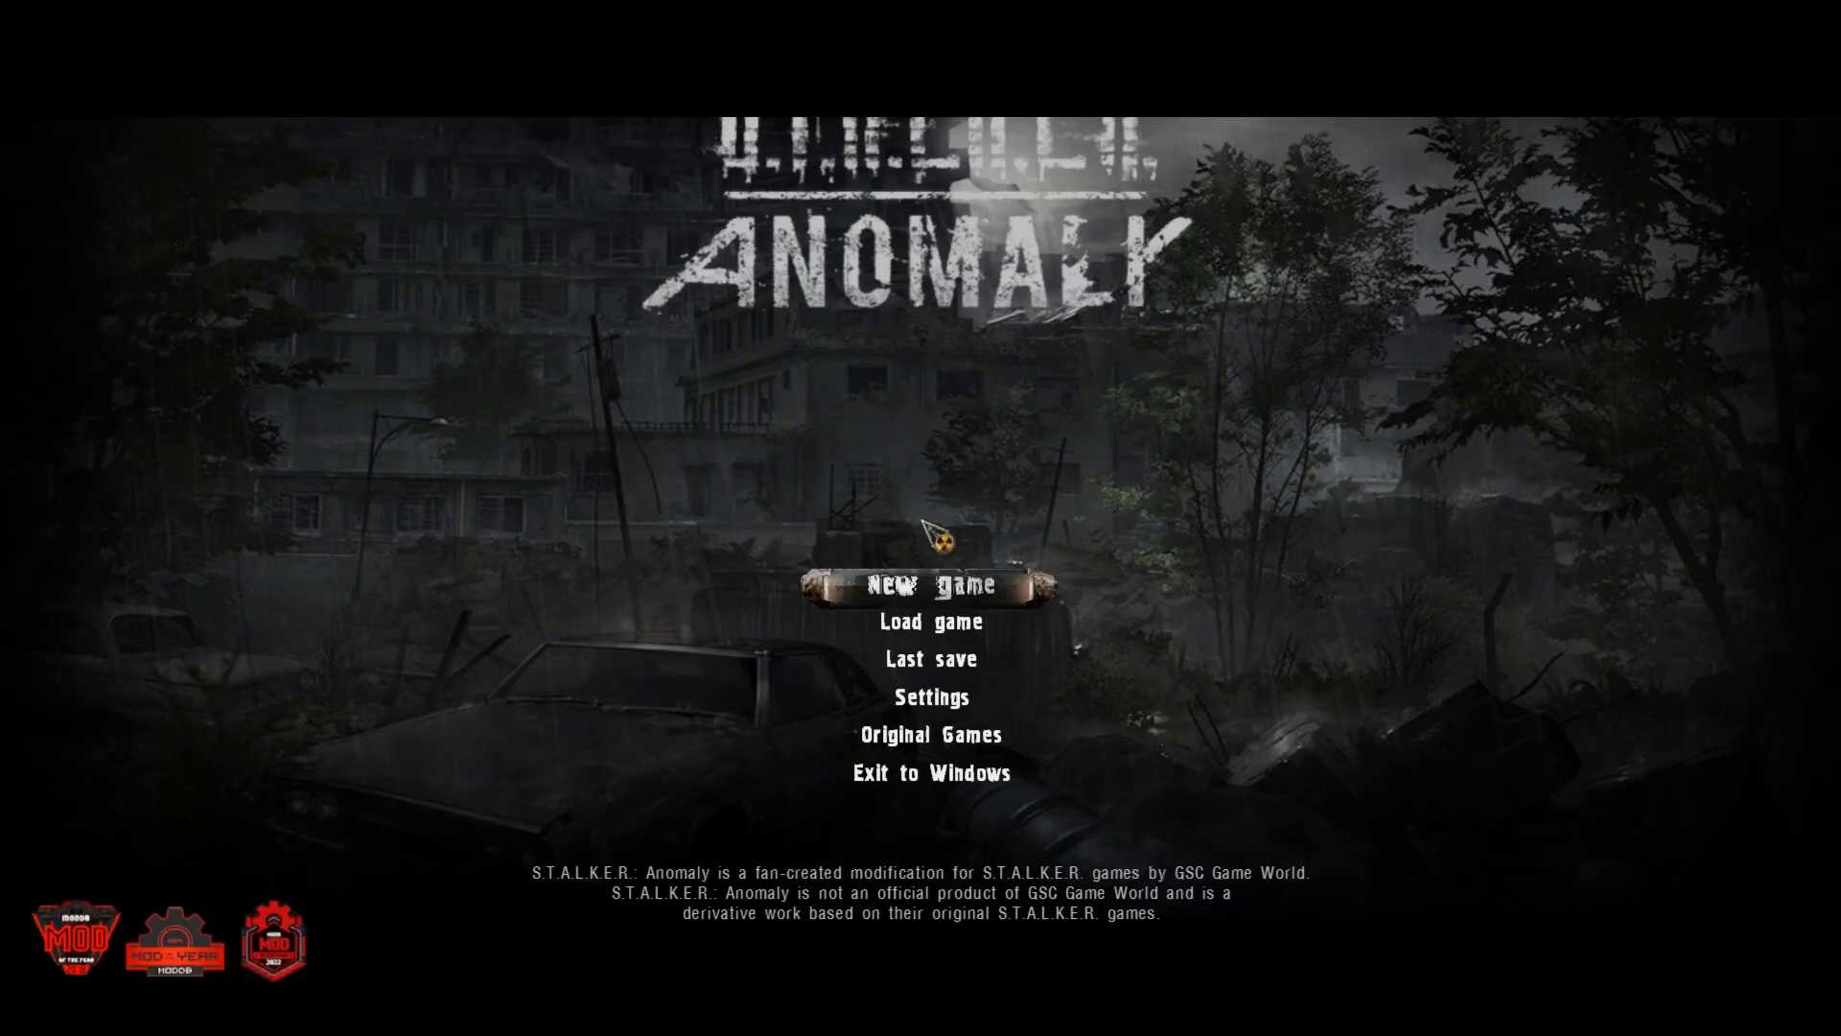
Step: Exit S.T.A.L.K.E.R. Anomaly to Windows and return to the STALKER folder
click(931, 777)
click(1112, 645)
drag(581, 576, 493, 491)
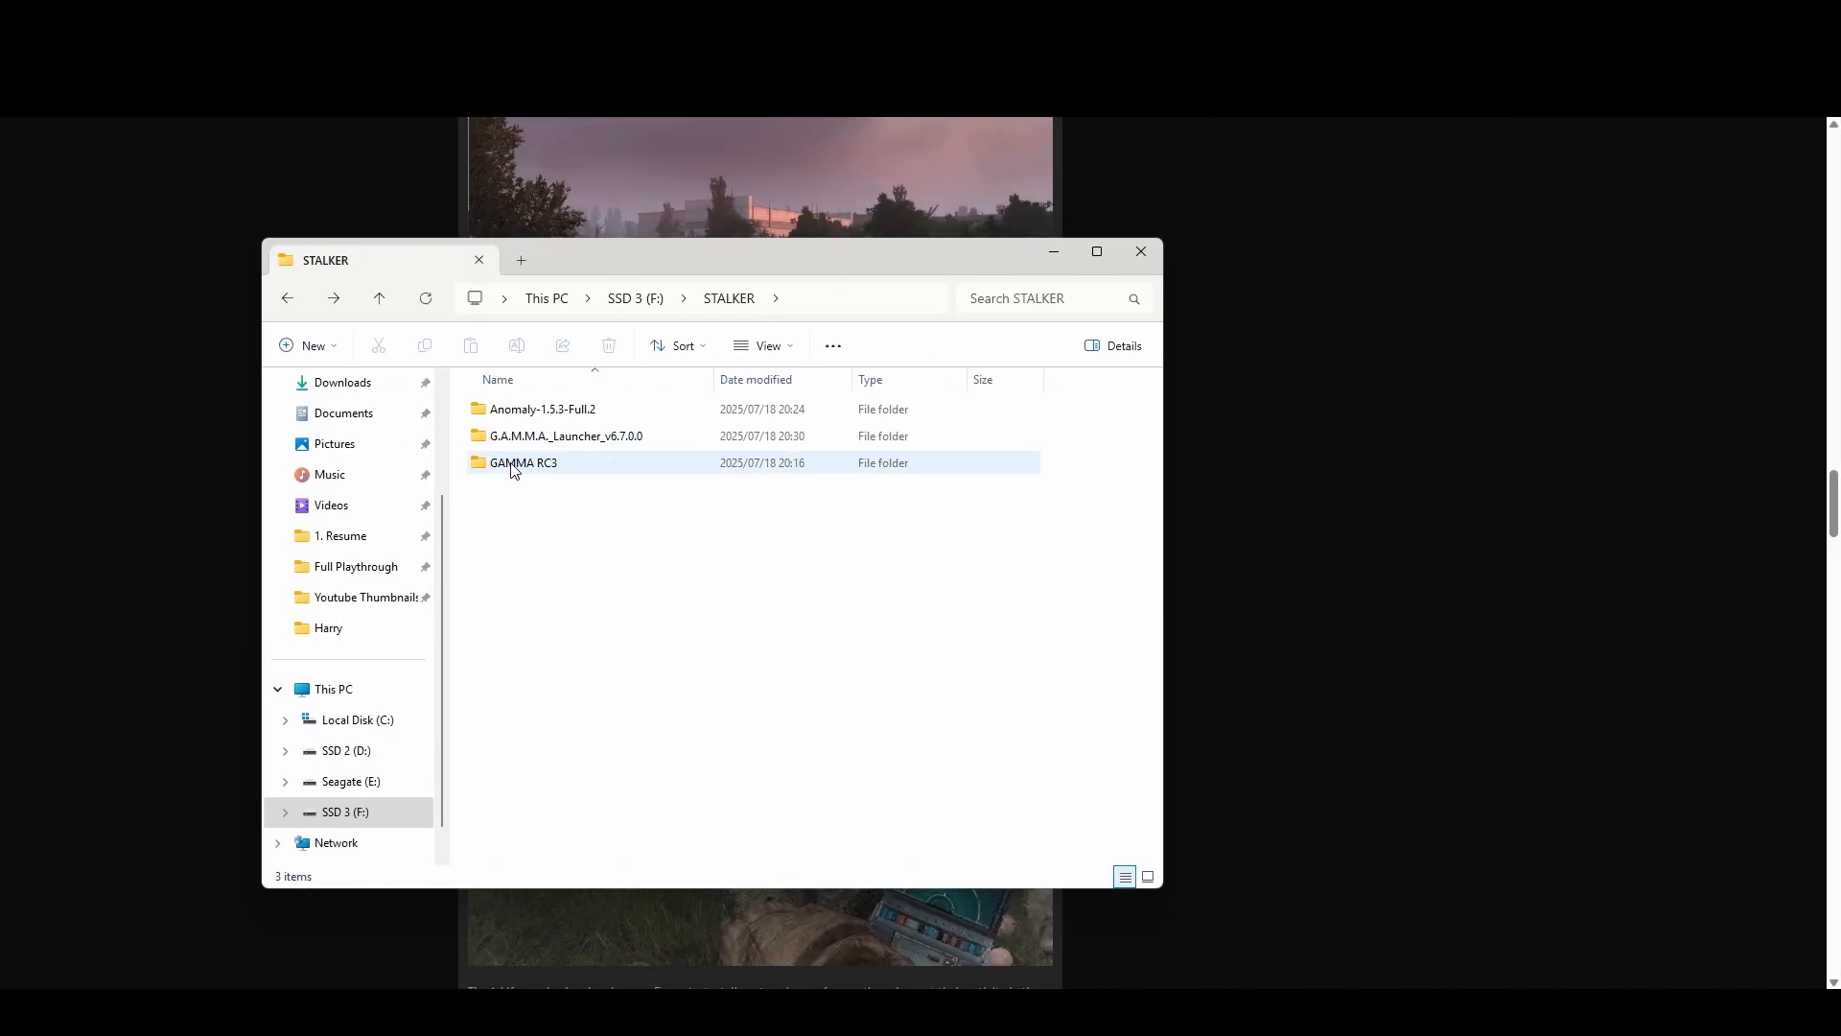
Step: Run the G.A.M.M.A. Launcher from the .Grok's Modpack Installer folder inside GAMMA RC3
click(537, 465)
double_click(543, 465)
double_click(542, 413)
click(524, 464)
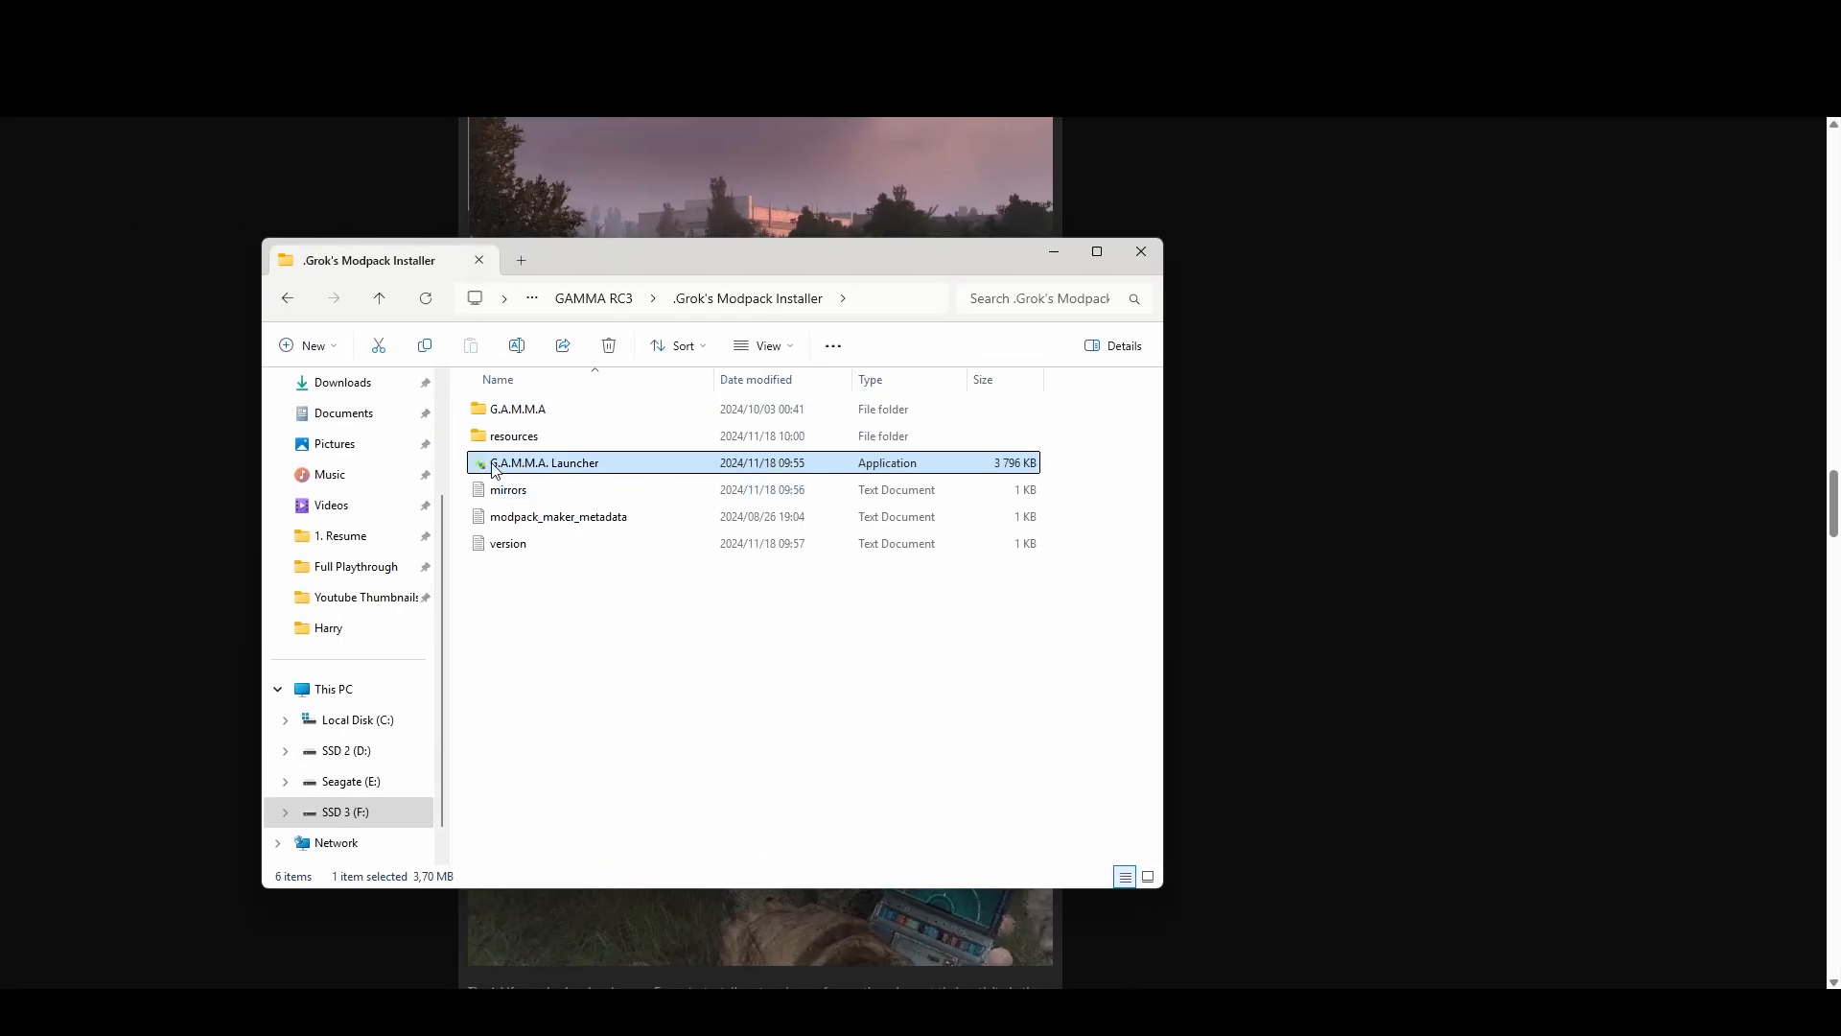
right_click(483, 477)
click(600, 635)
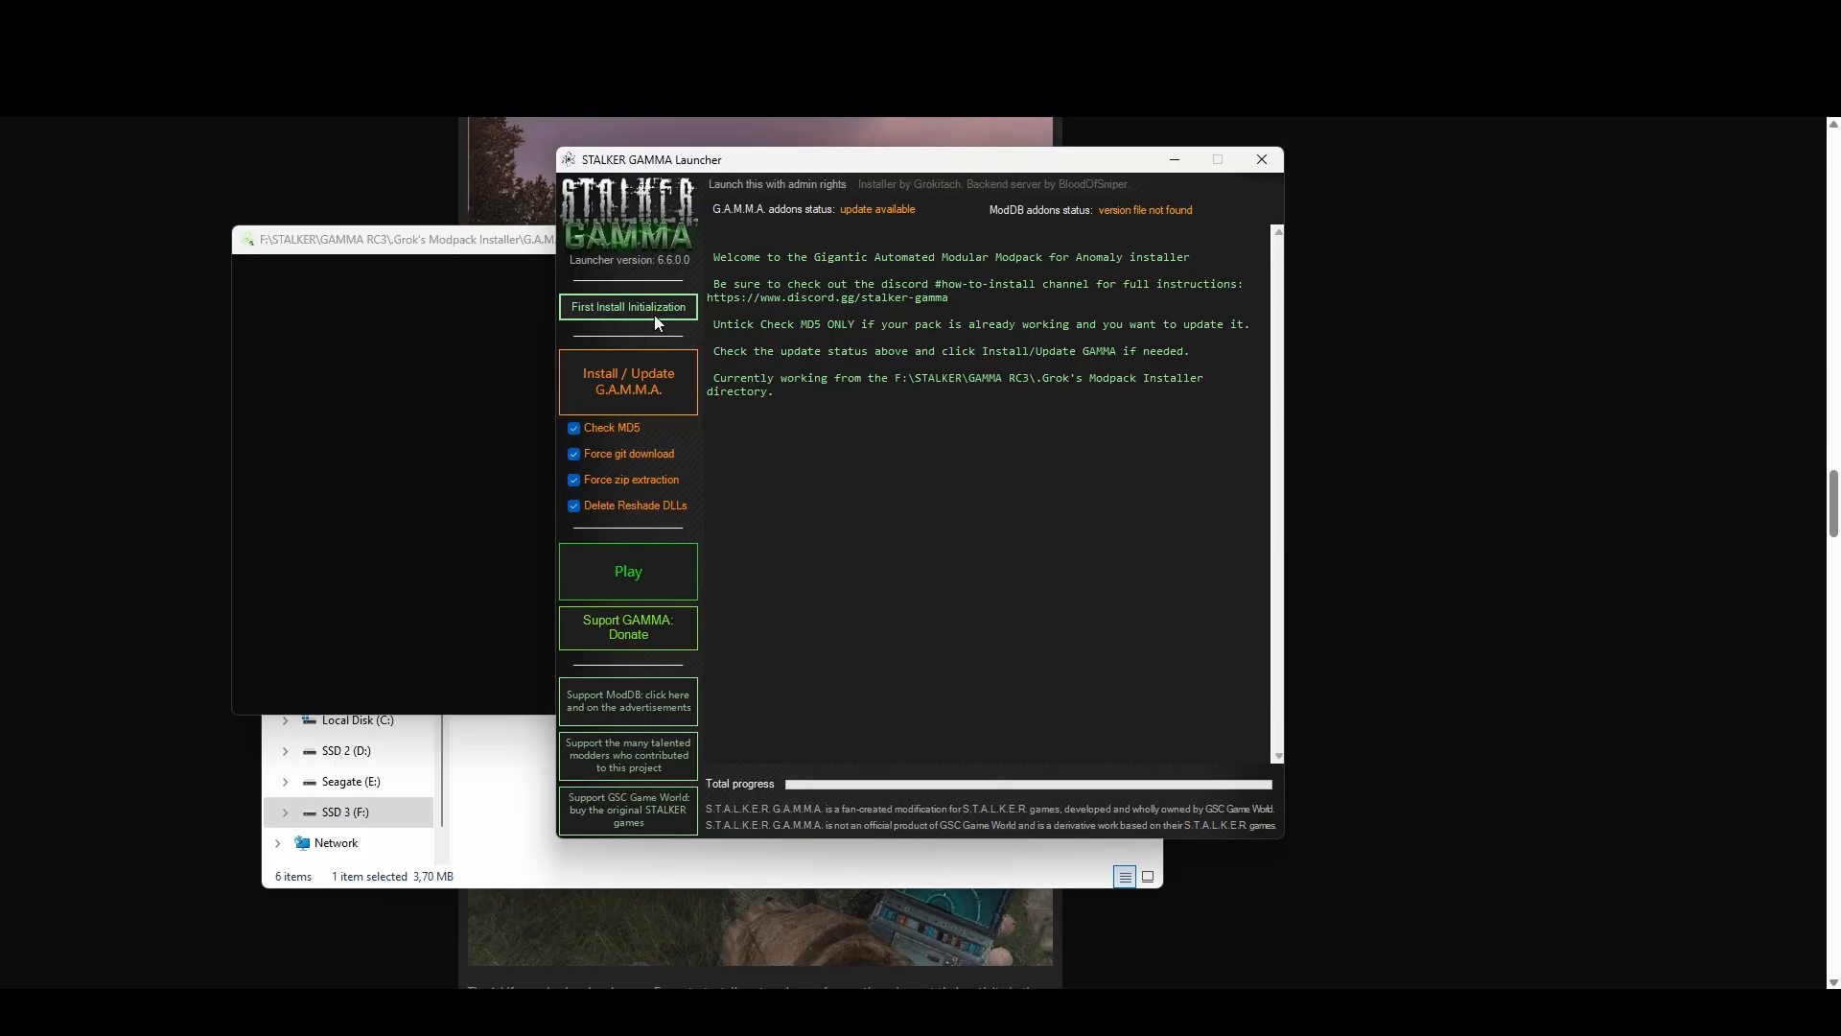
Step: Try to run the GAMMA launcher's First Install Initialization
click(654, 309)
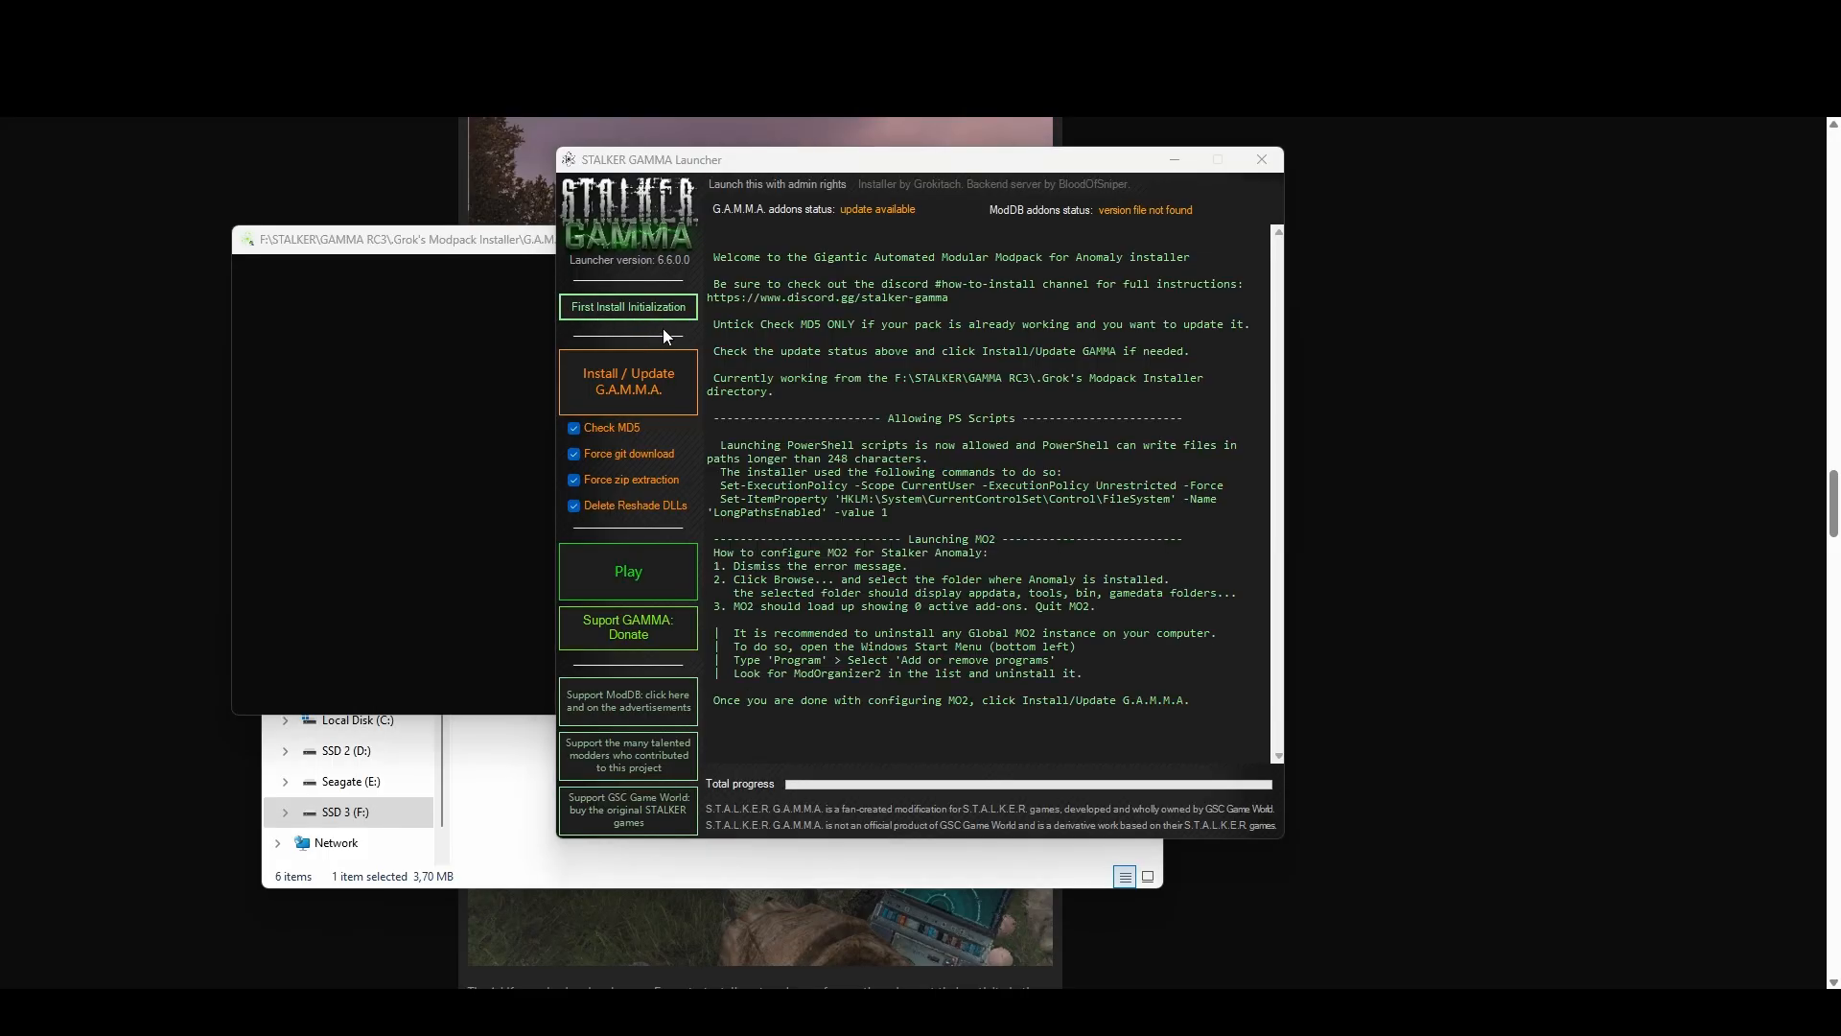
click(799, 886)
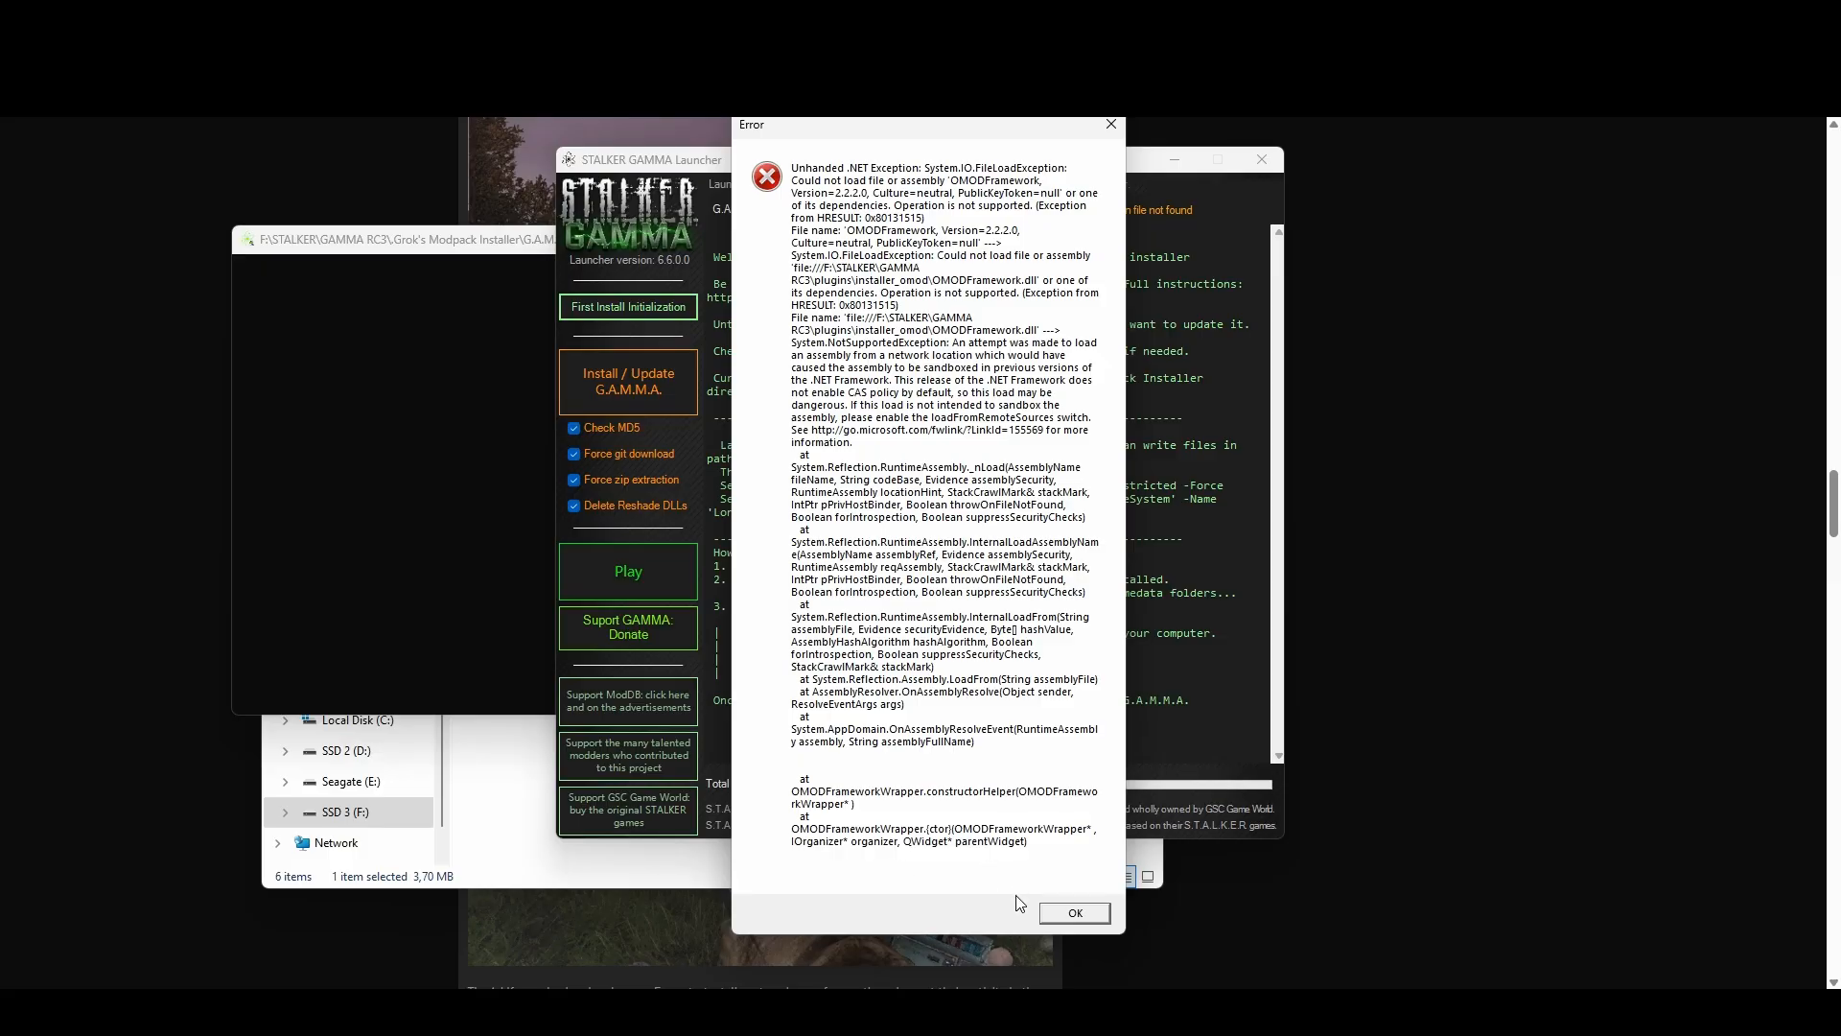
click(1055, 915)
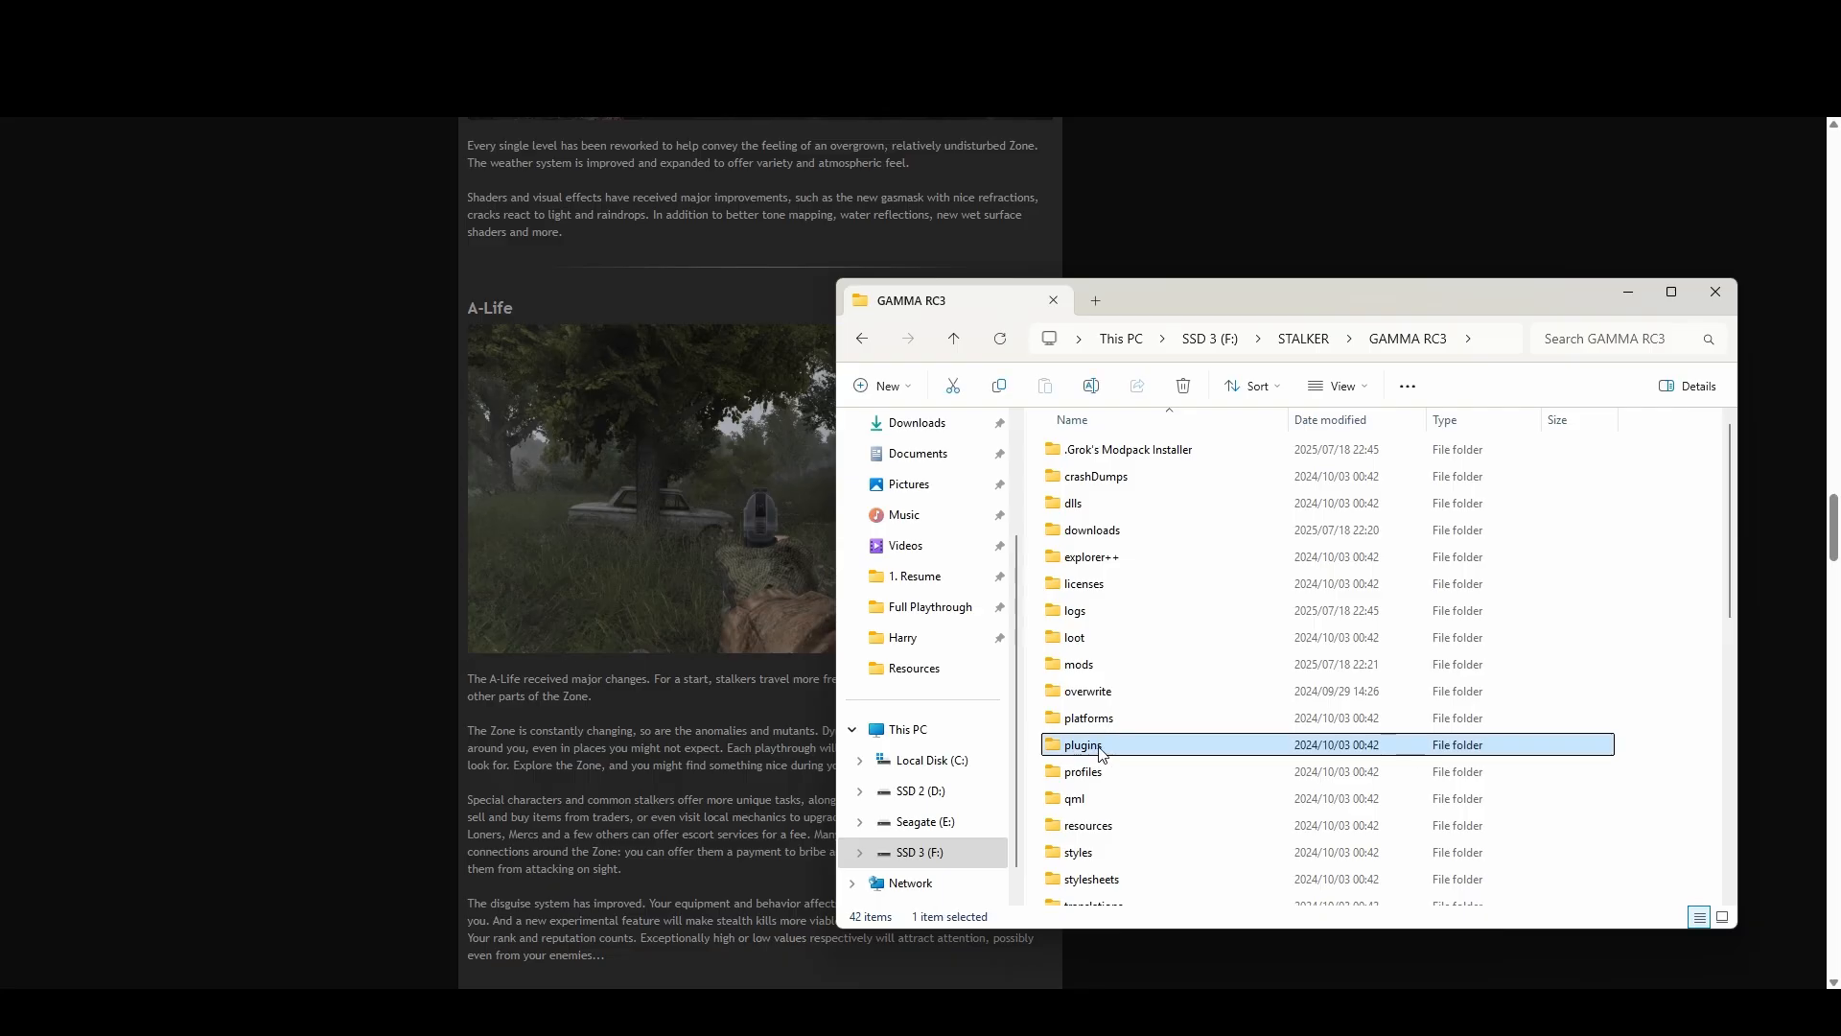
Step: Check the properties of OMODFramework.dll in GAMMA RC3's plugins\installer_omod folder for a block
double_click(1093, 747)
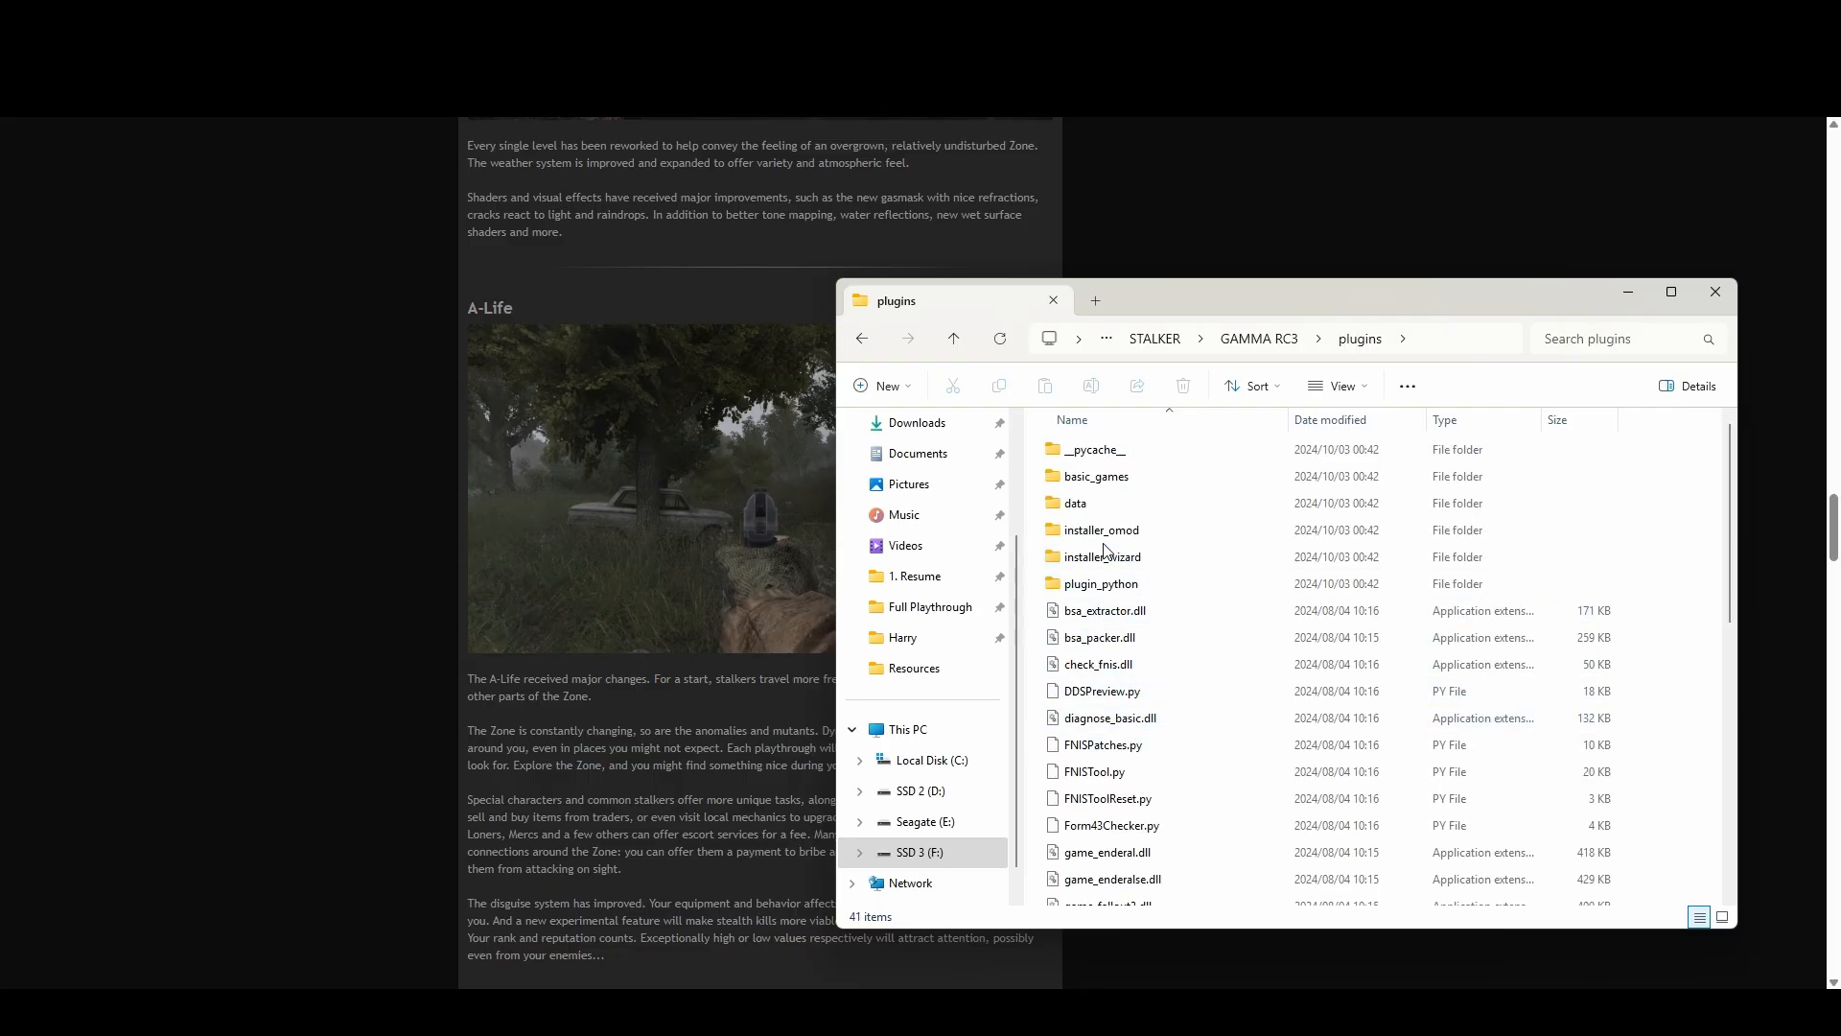
double_click(1134, 527)
right_click(1132, 513)
click(1205, 766)
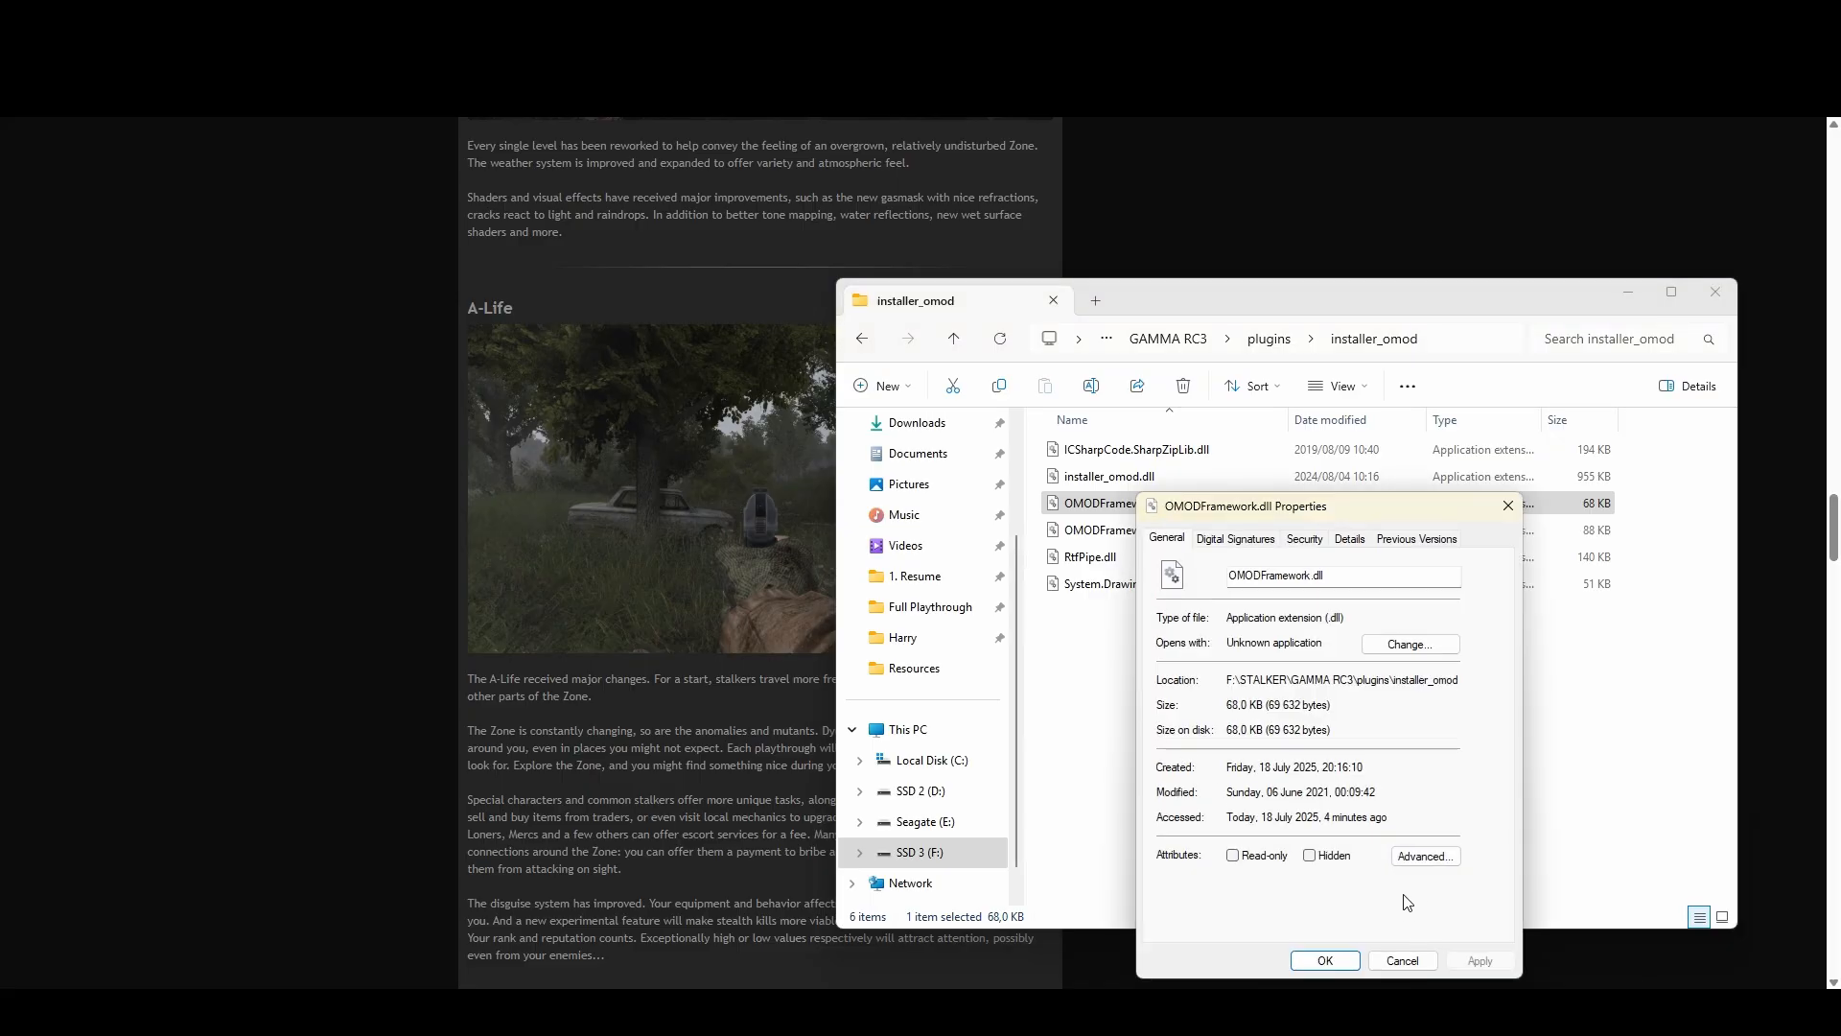
click(1354, 961)
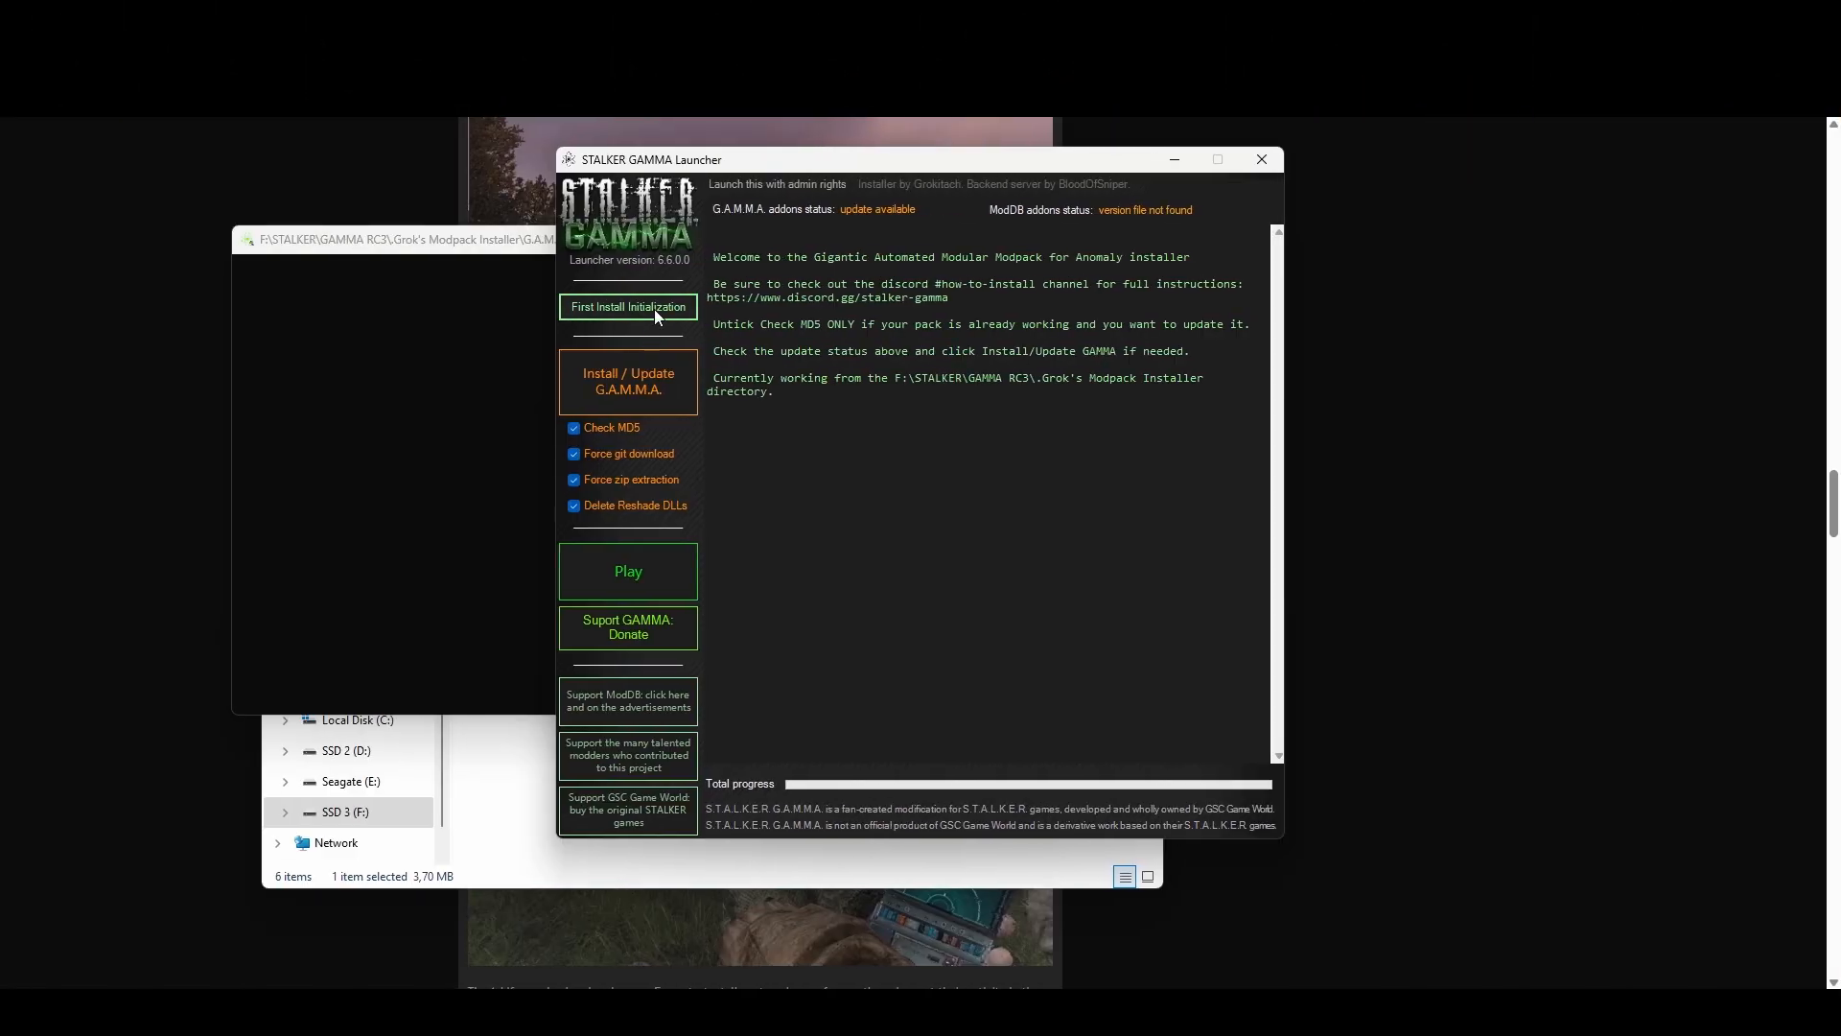
Step: Run First Install Initialization again in the GAMMA launcher and skip the installer_omod plugin
click(645, 309)
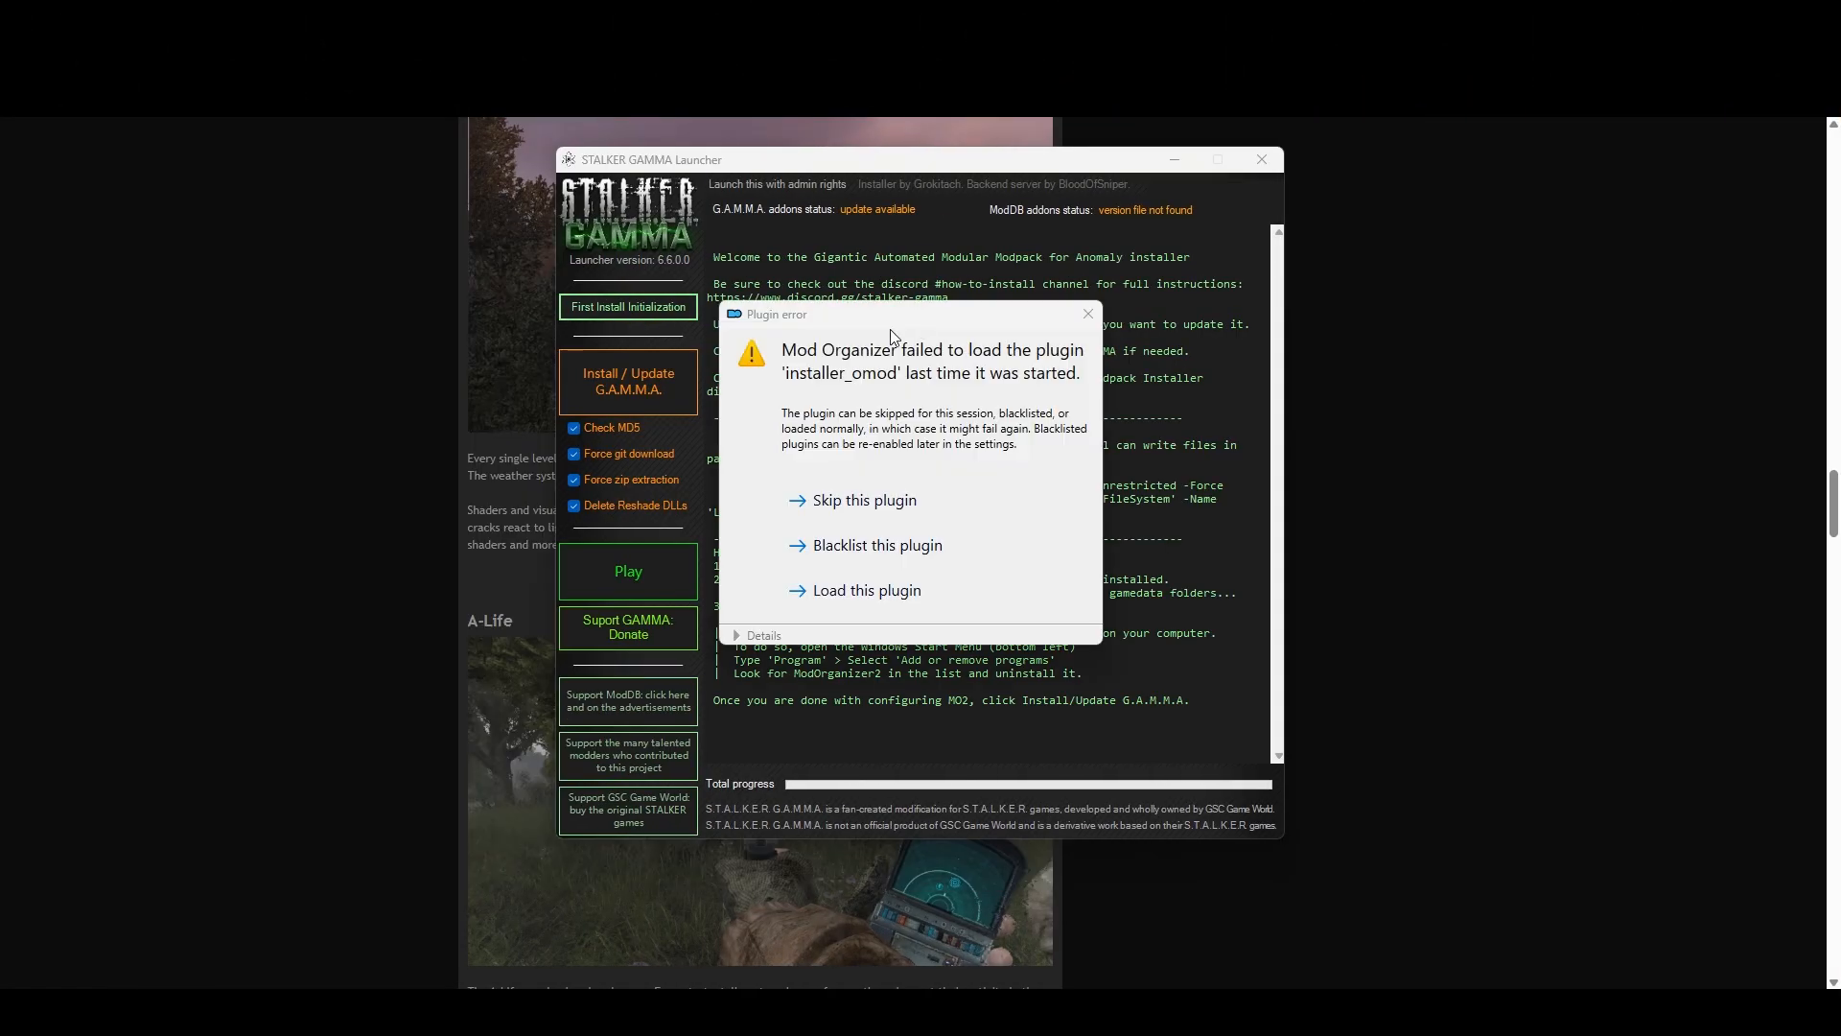
click(887, 511)
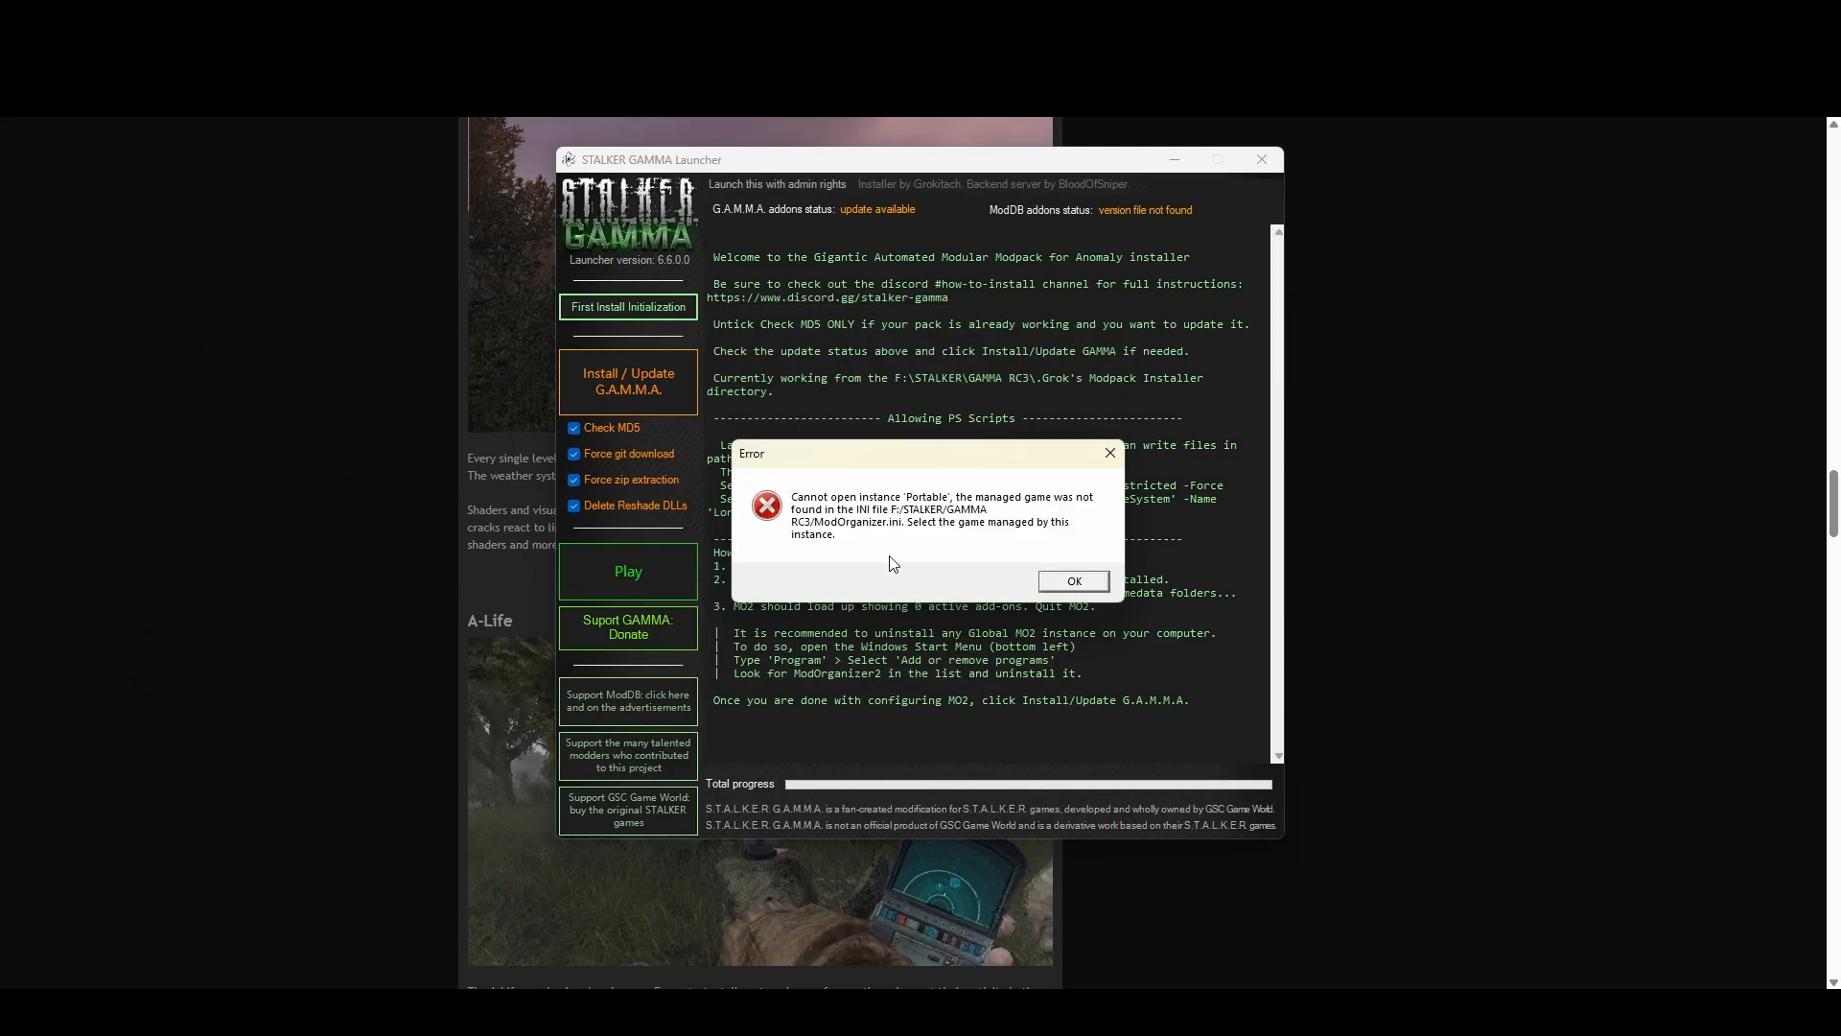
click(1060, 583)
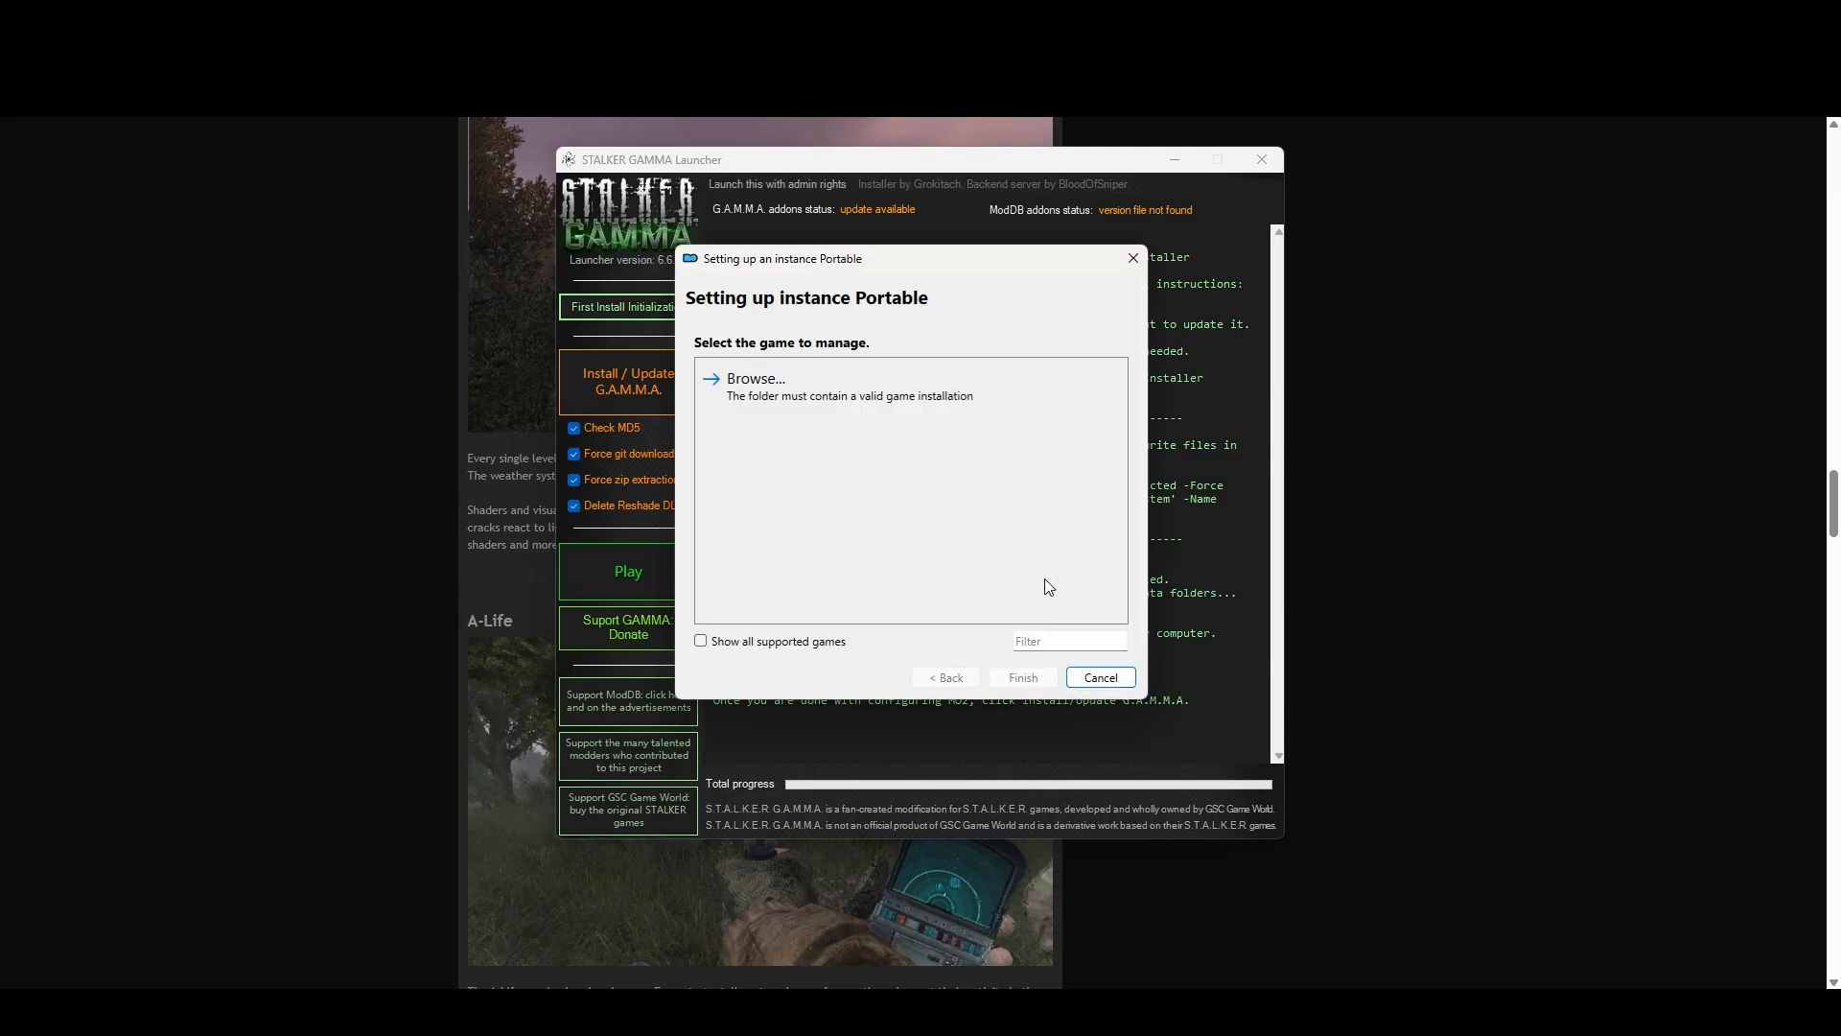
Step: Choose the Anomaly-1.5.3-Full.2 folder in STALKER as the game managed by the Portable instance
click(780, 408)
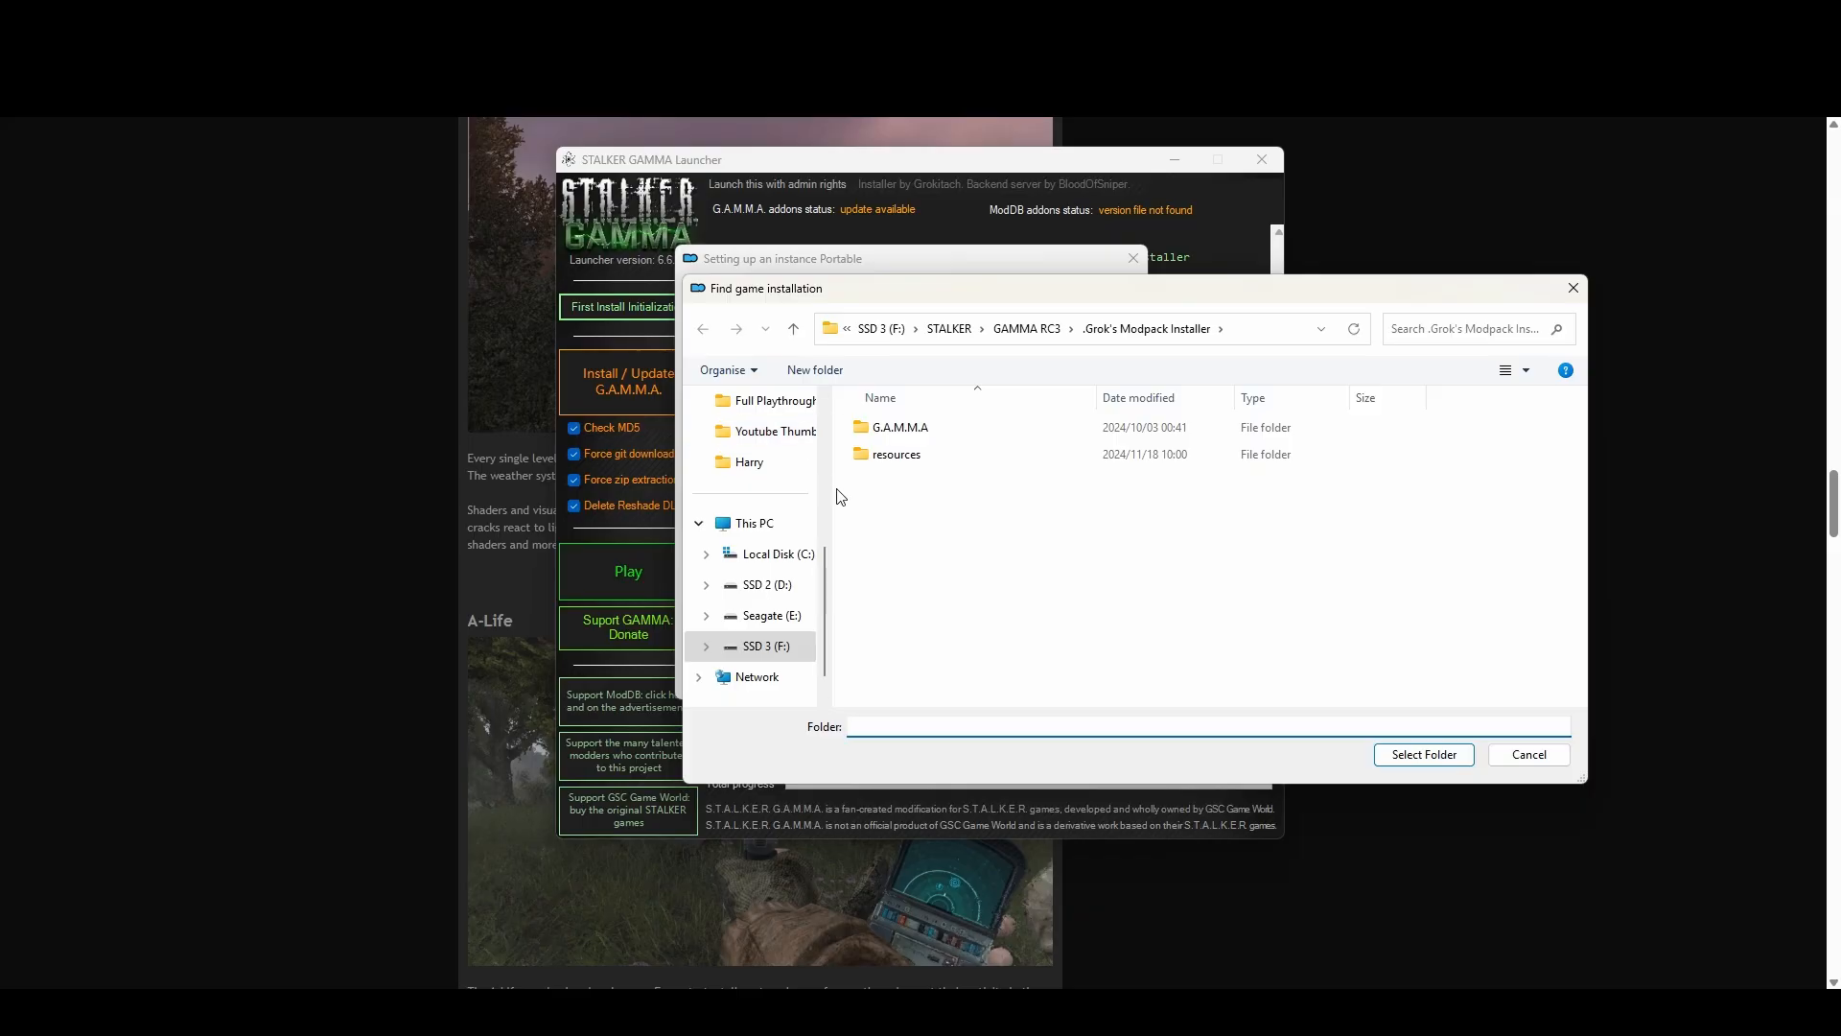
click(959, 332)
click(921, 428)
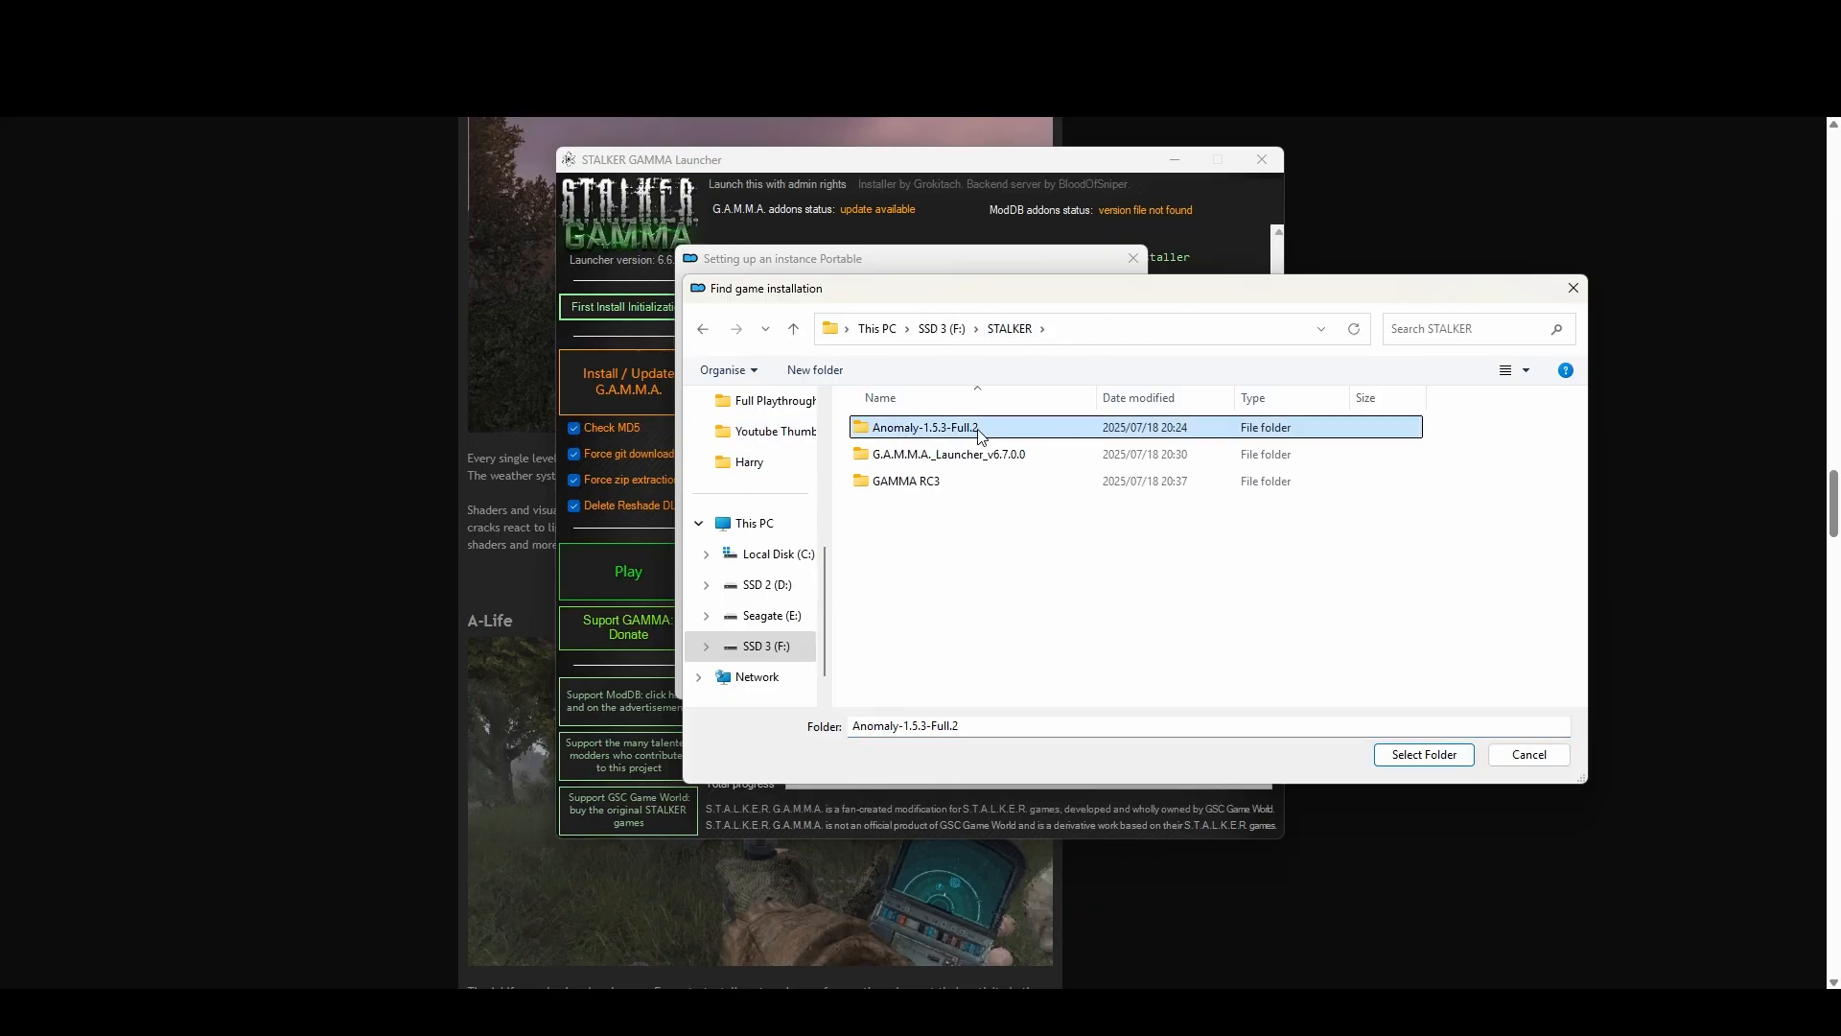
click(1410, 756)
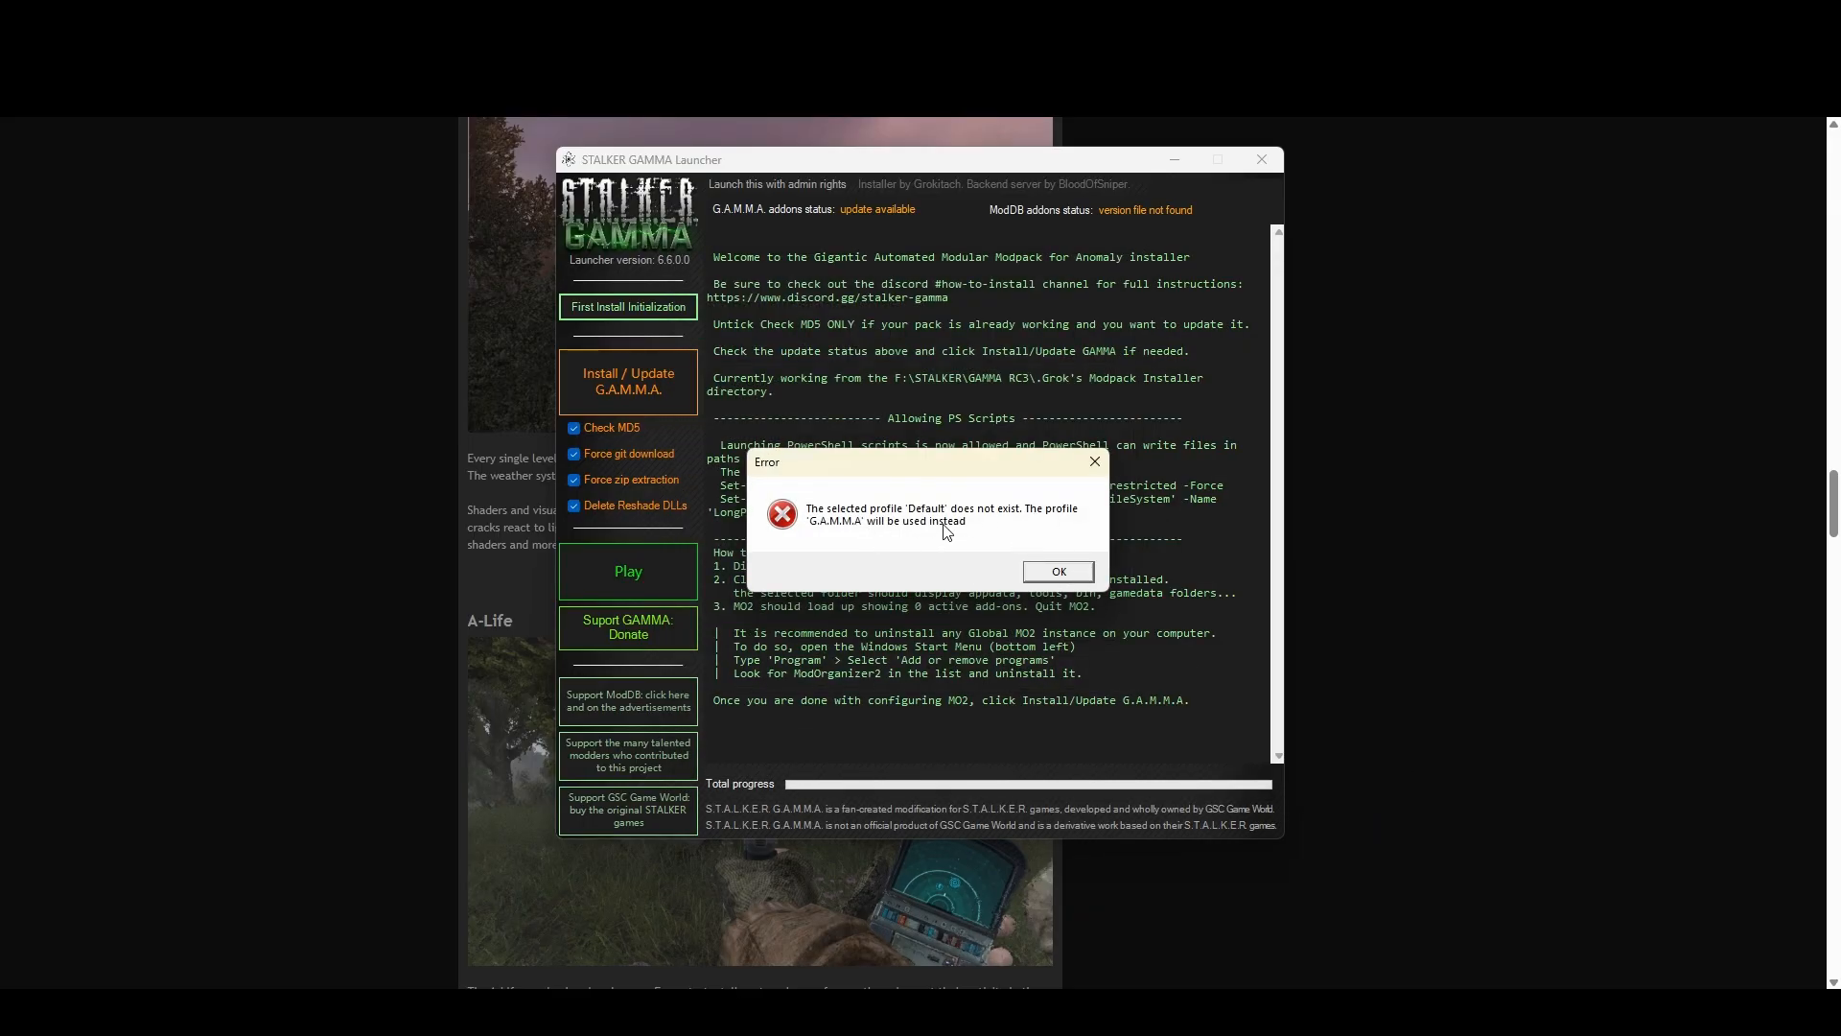
Step: Accept the G.A.M.M.A profile, decline the Mod Organizer tutorial, and choose Do Nothing for the category setup
click(1050, 573)
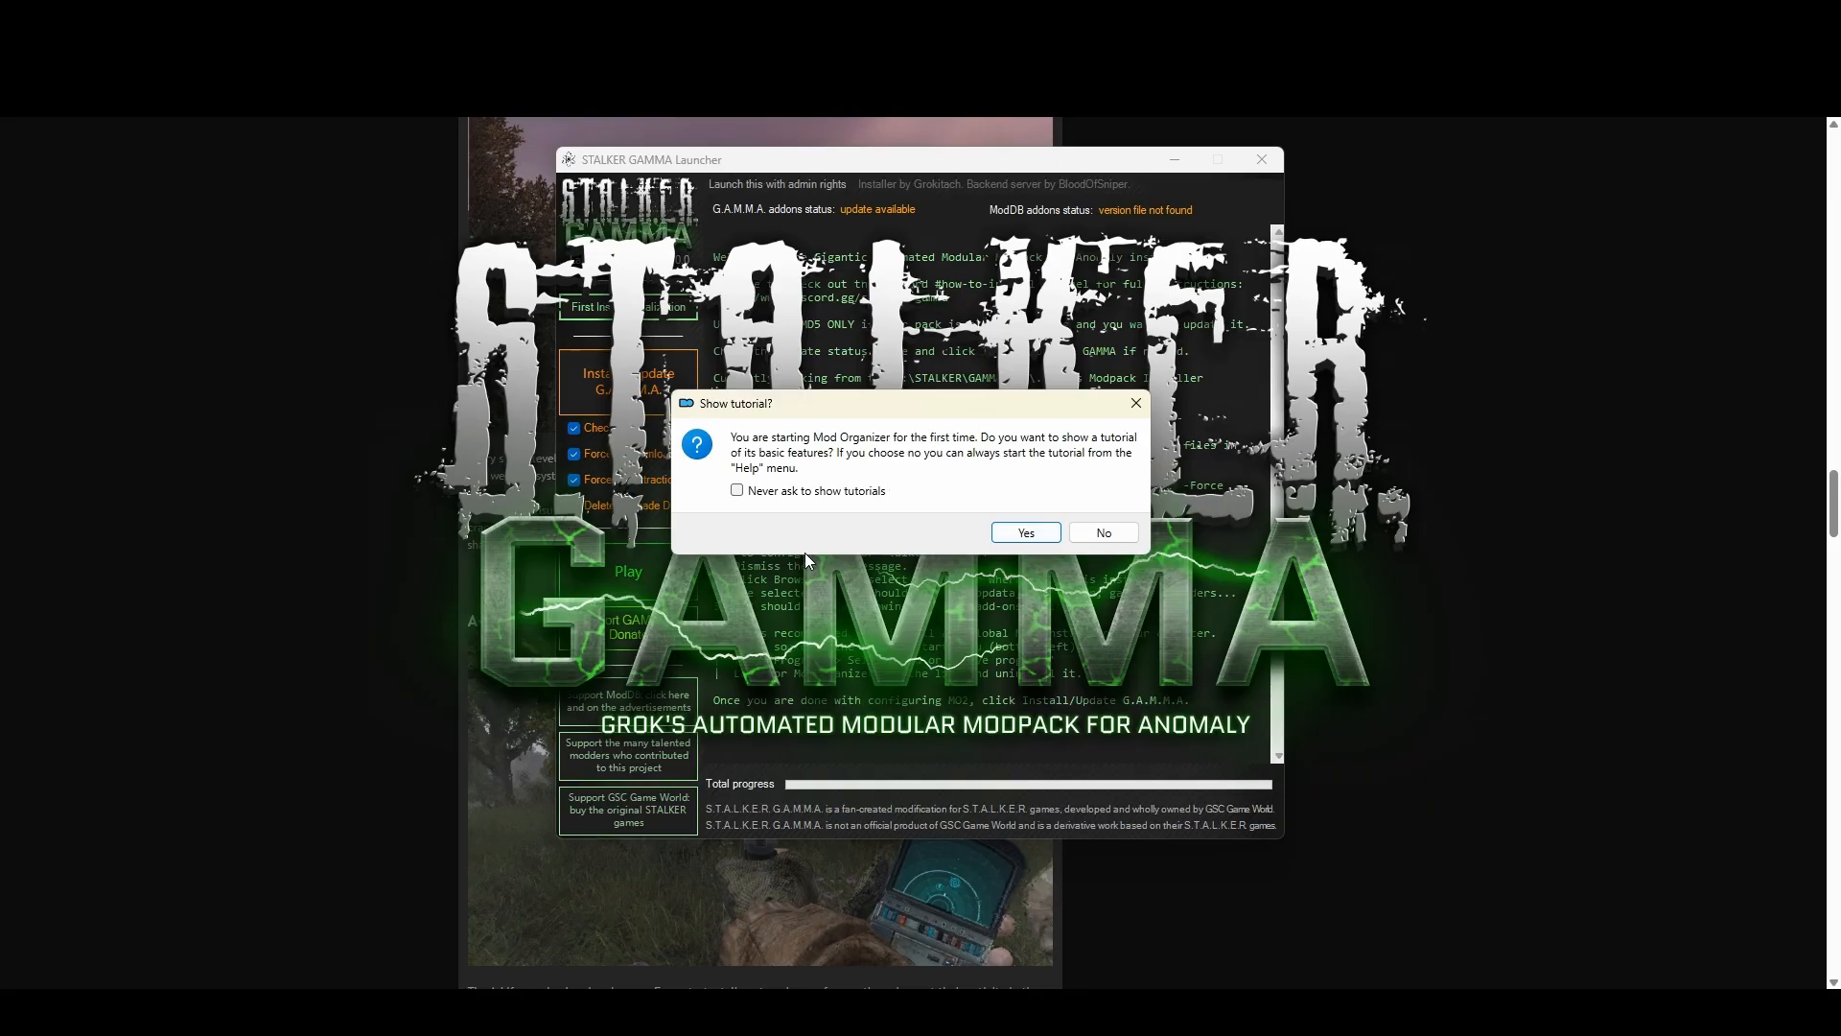
click(1103, 533)
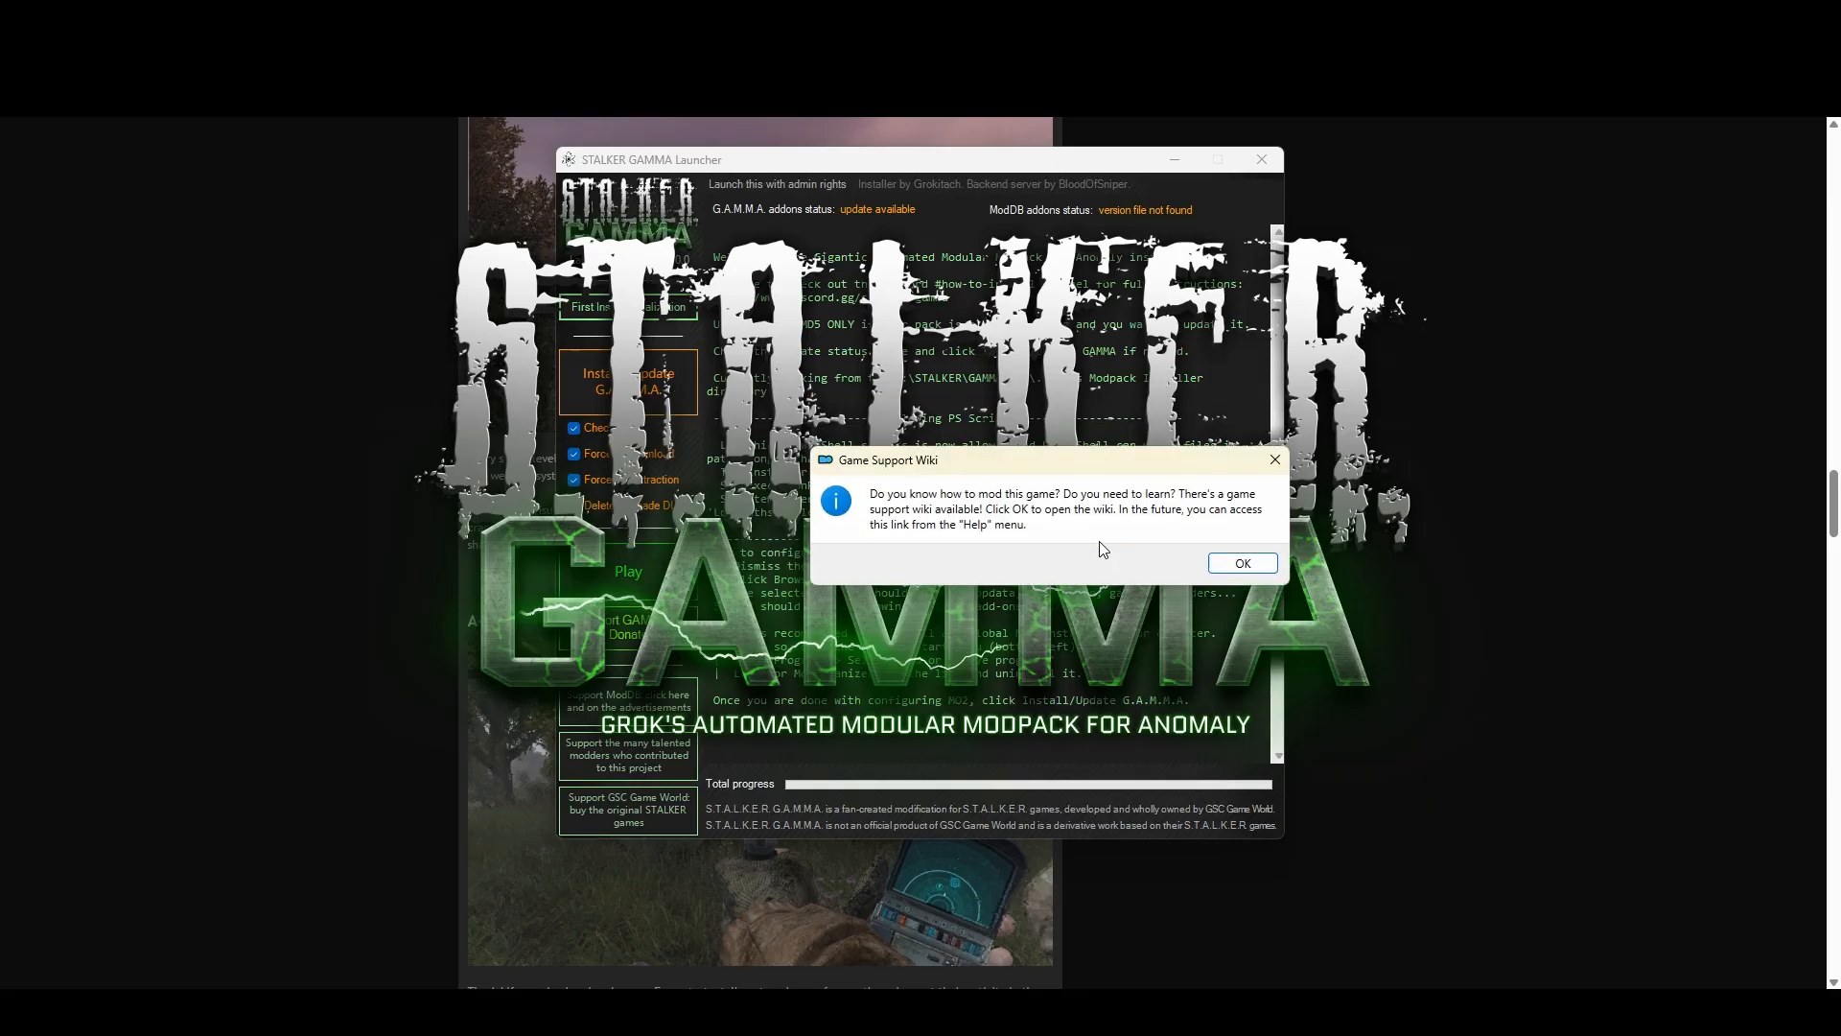
click(1120, 542)
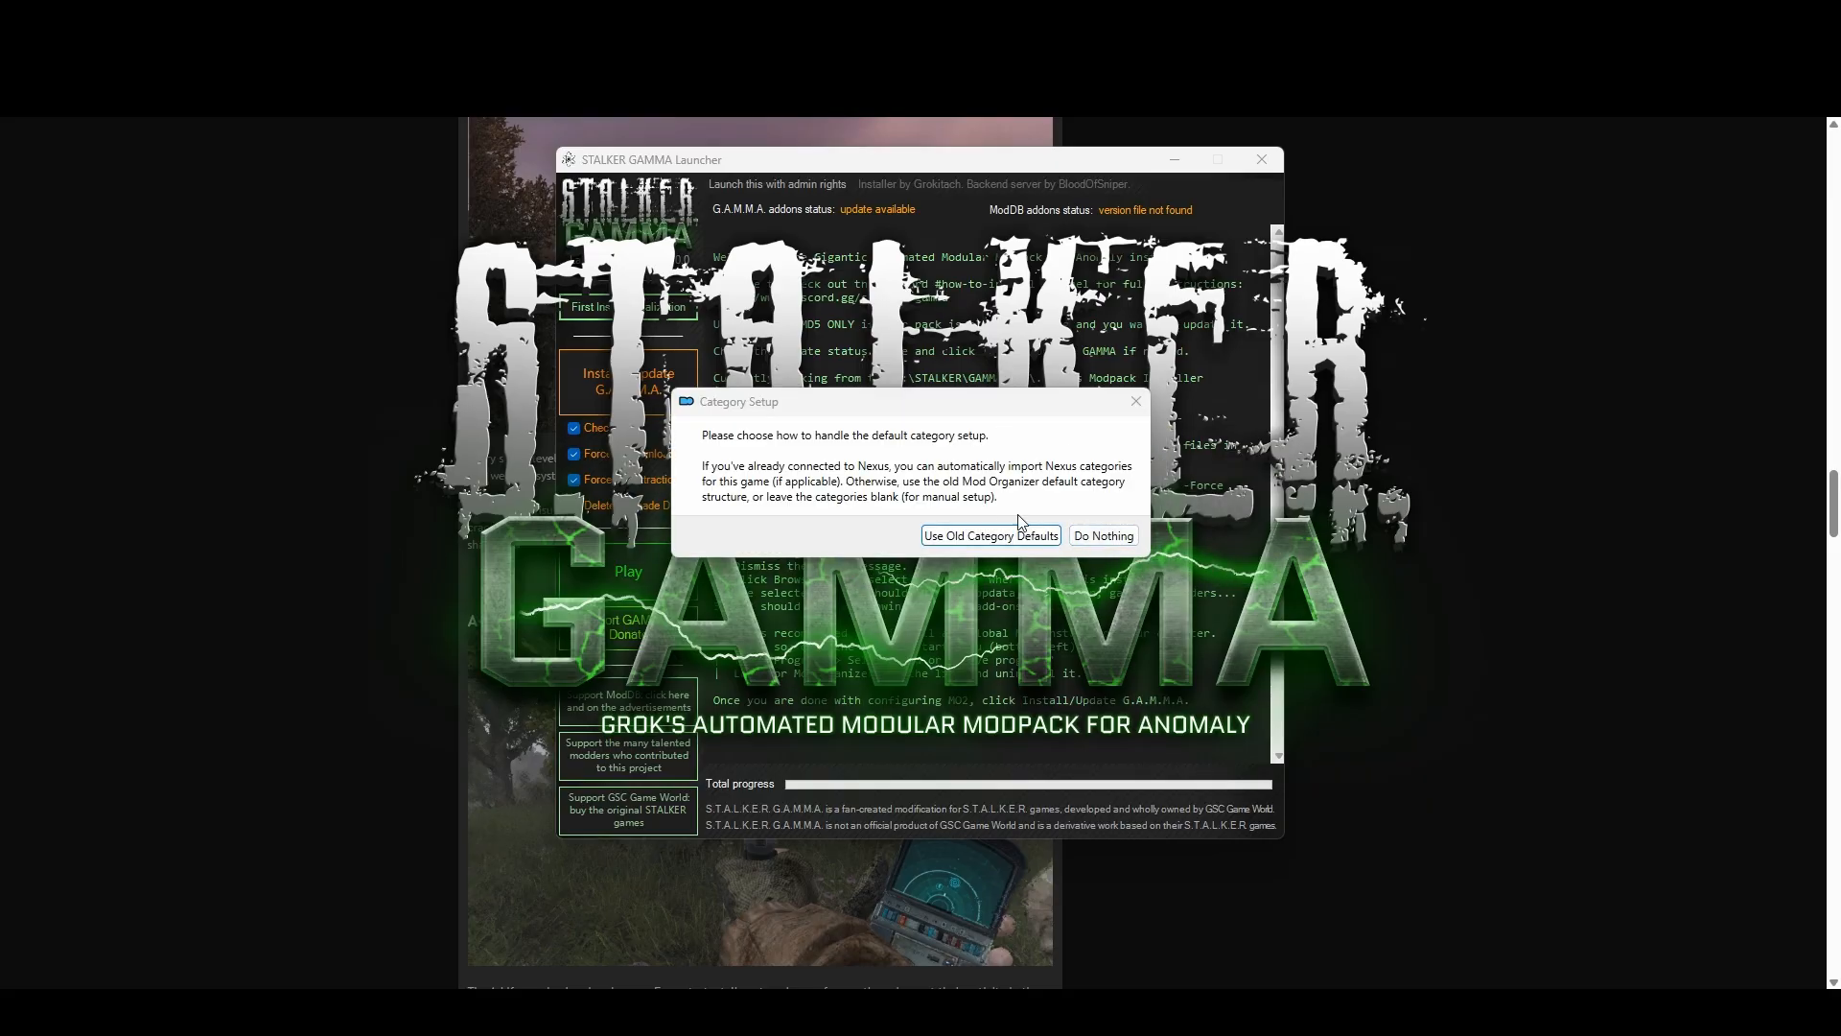
click(1097, 537)
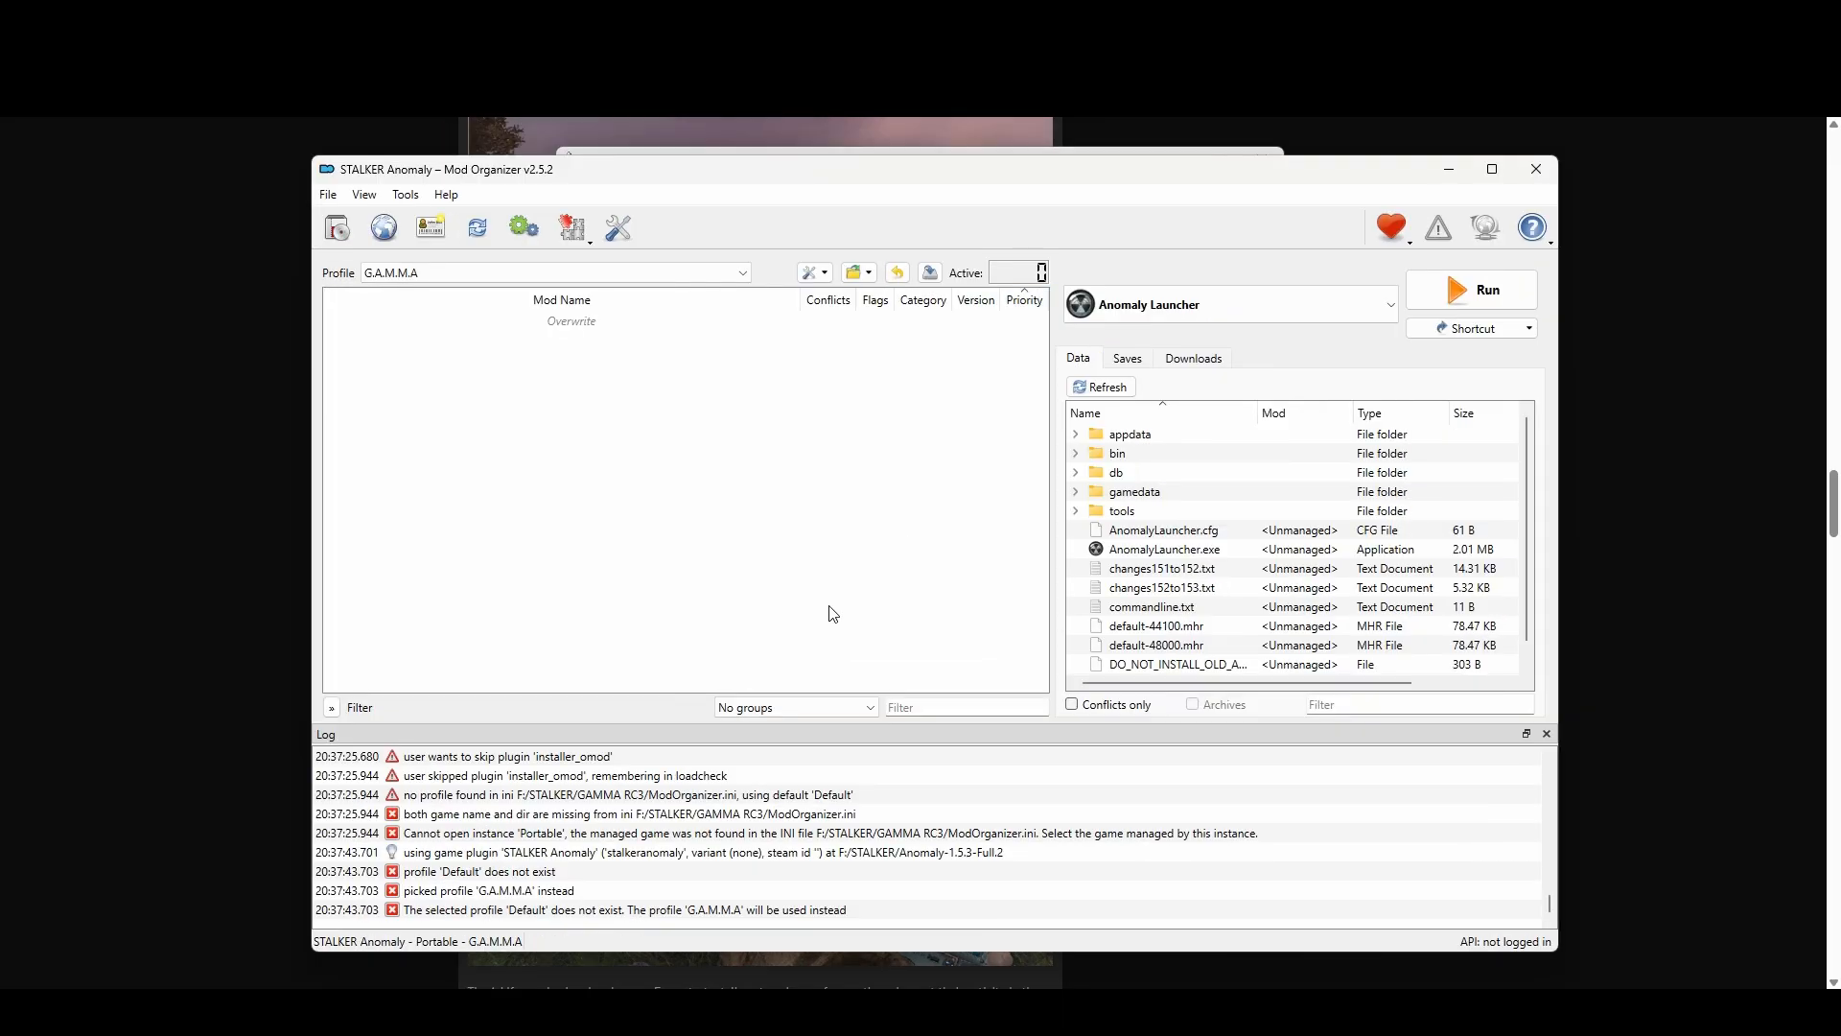
Step: Close Mod Organizer and start the G.A.M.M.A. installation from the GAMMA launcher
click(1536, 170)
click(644, 393)
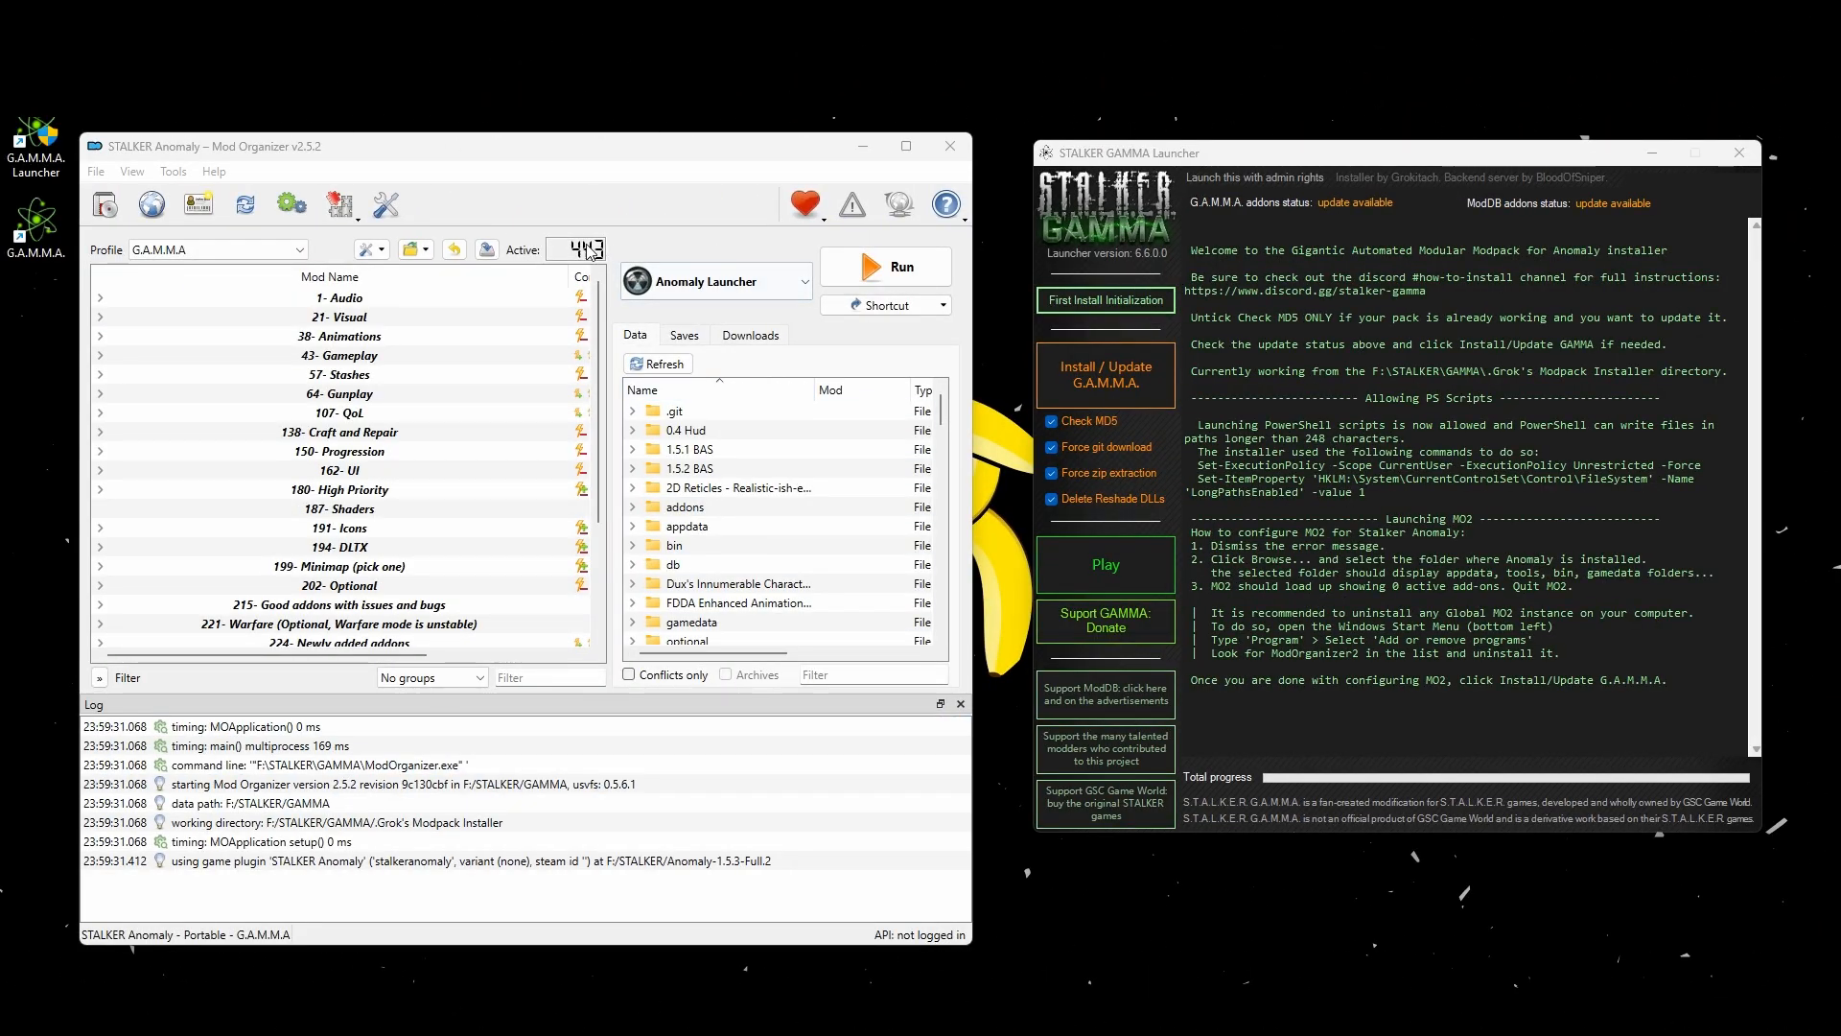
Step: Update G.A.M.M.A. with Force zip extraction turned off, and start the modpack from the launcher
mouse_move(606, 251)
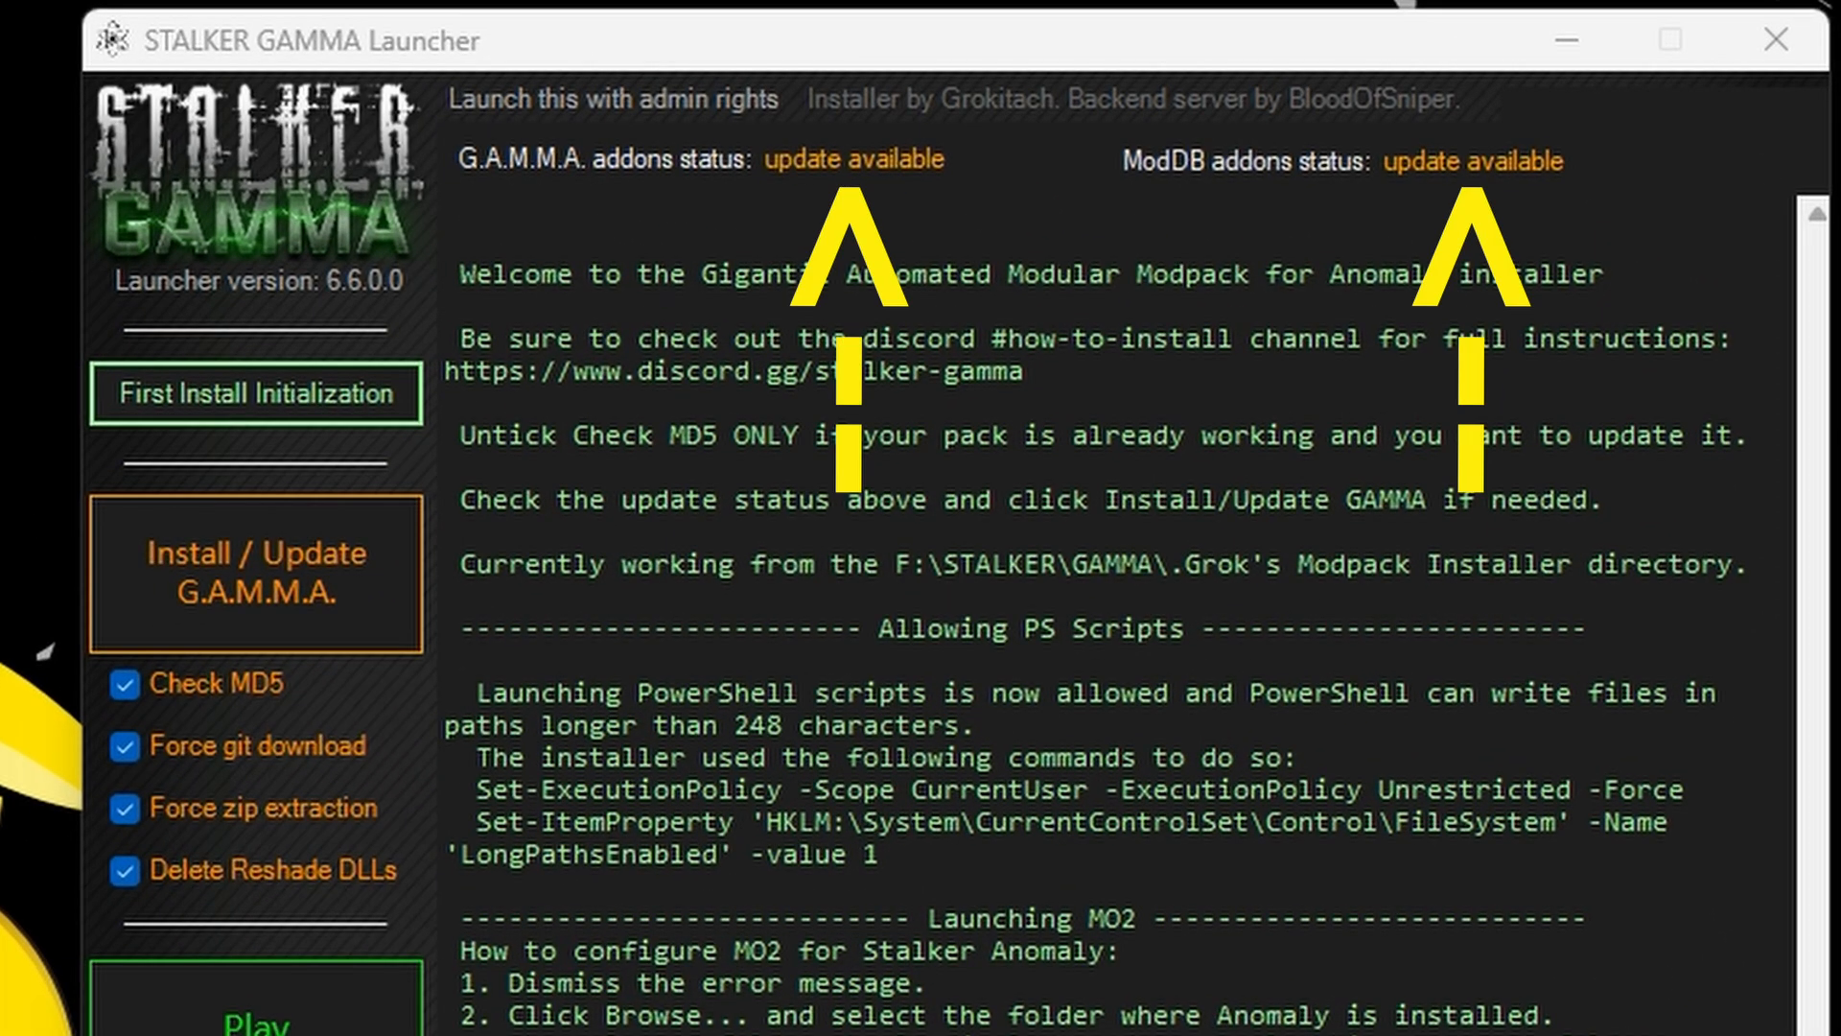
click(136, 810)
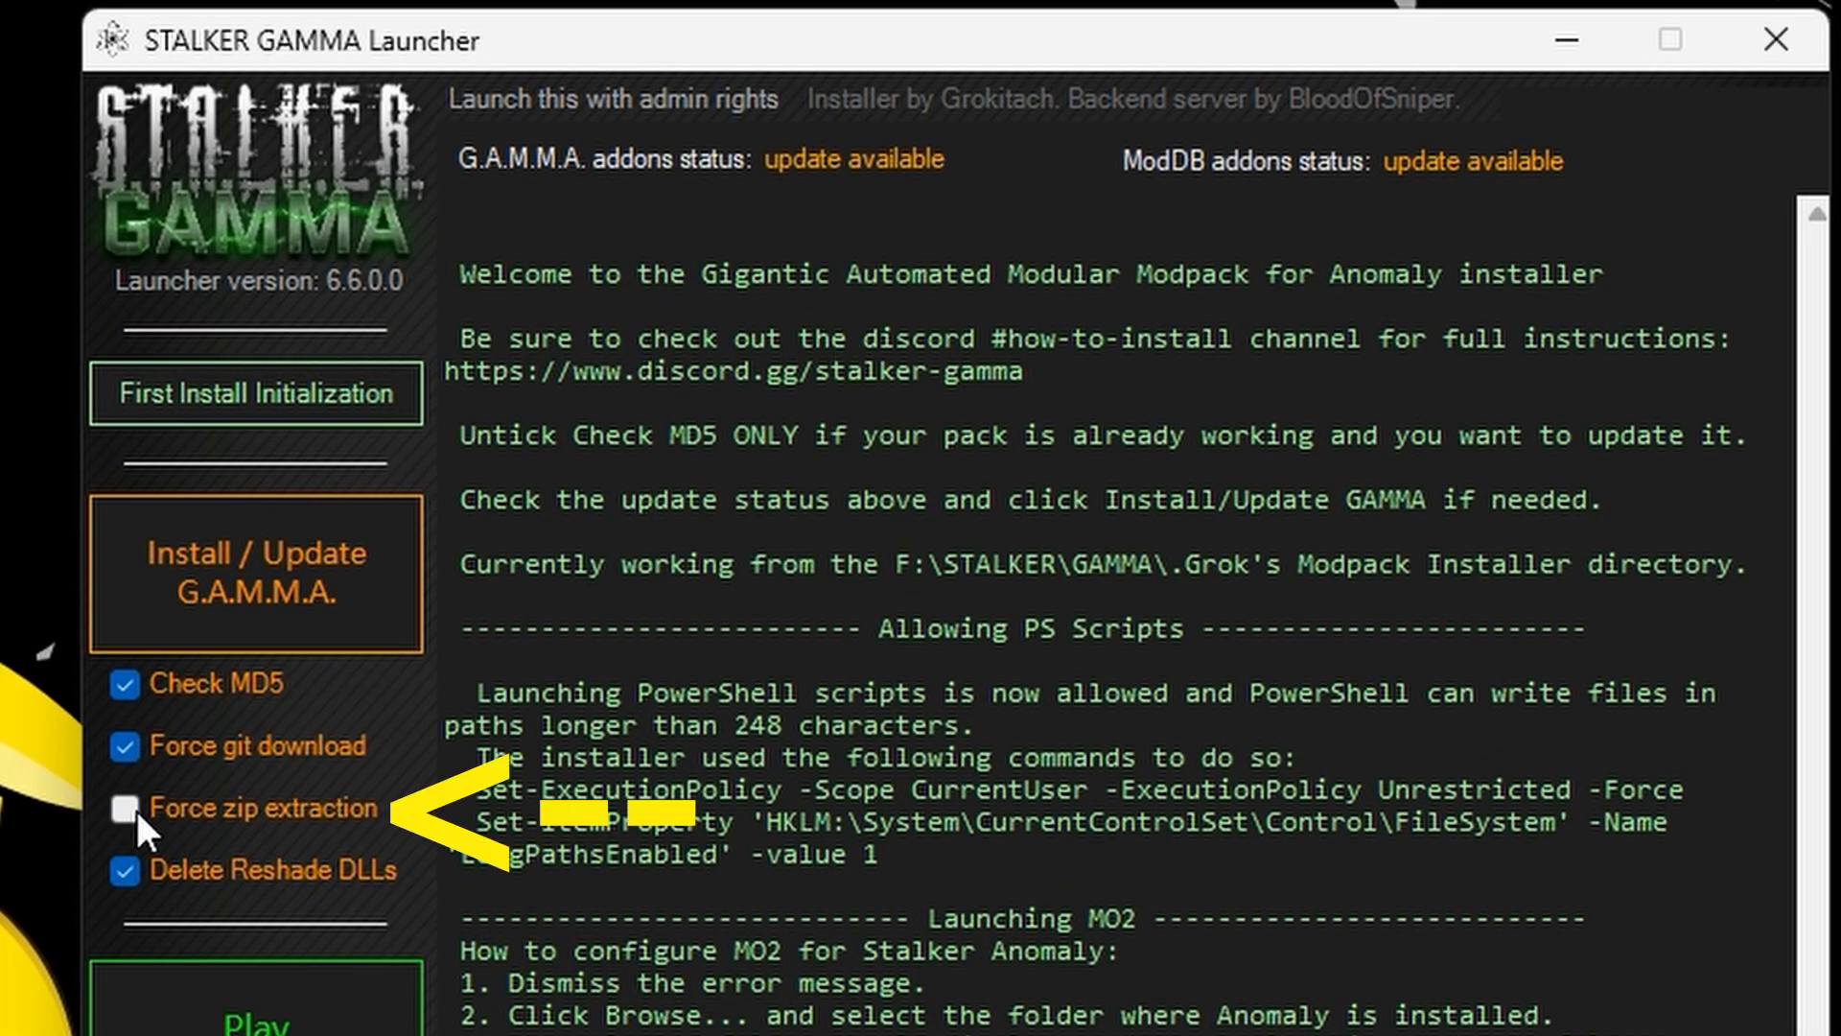
click(284, 576)
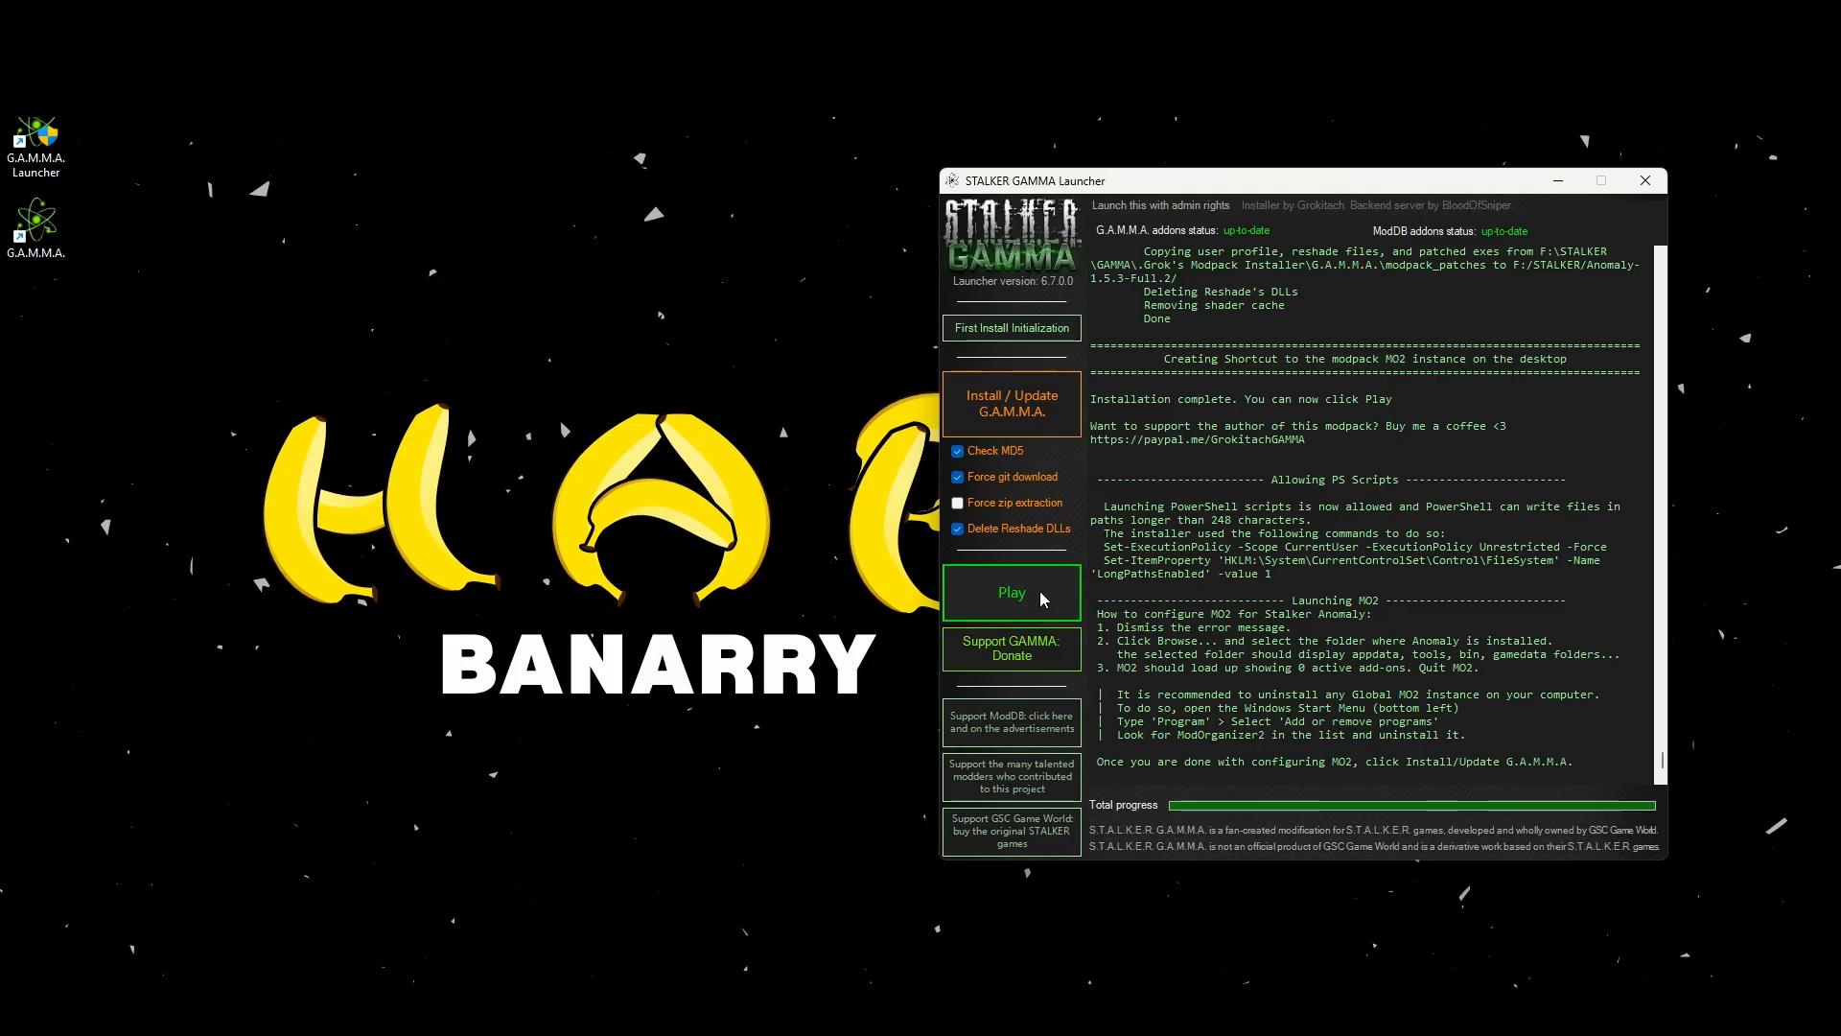
click(1042, 599)
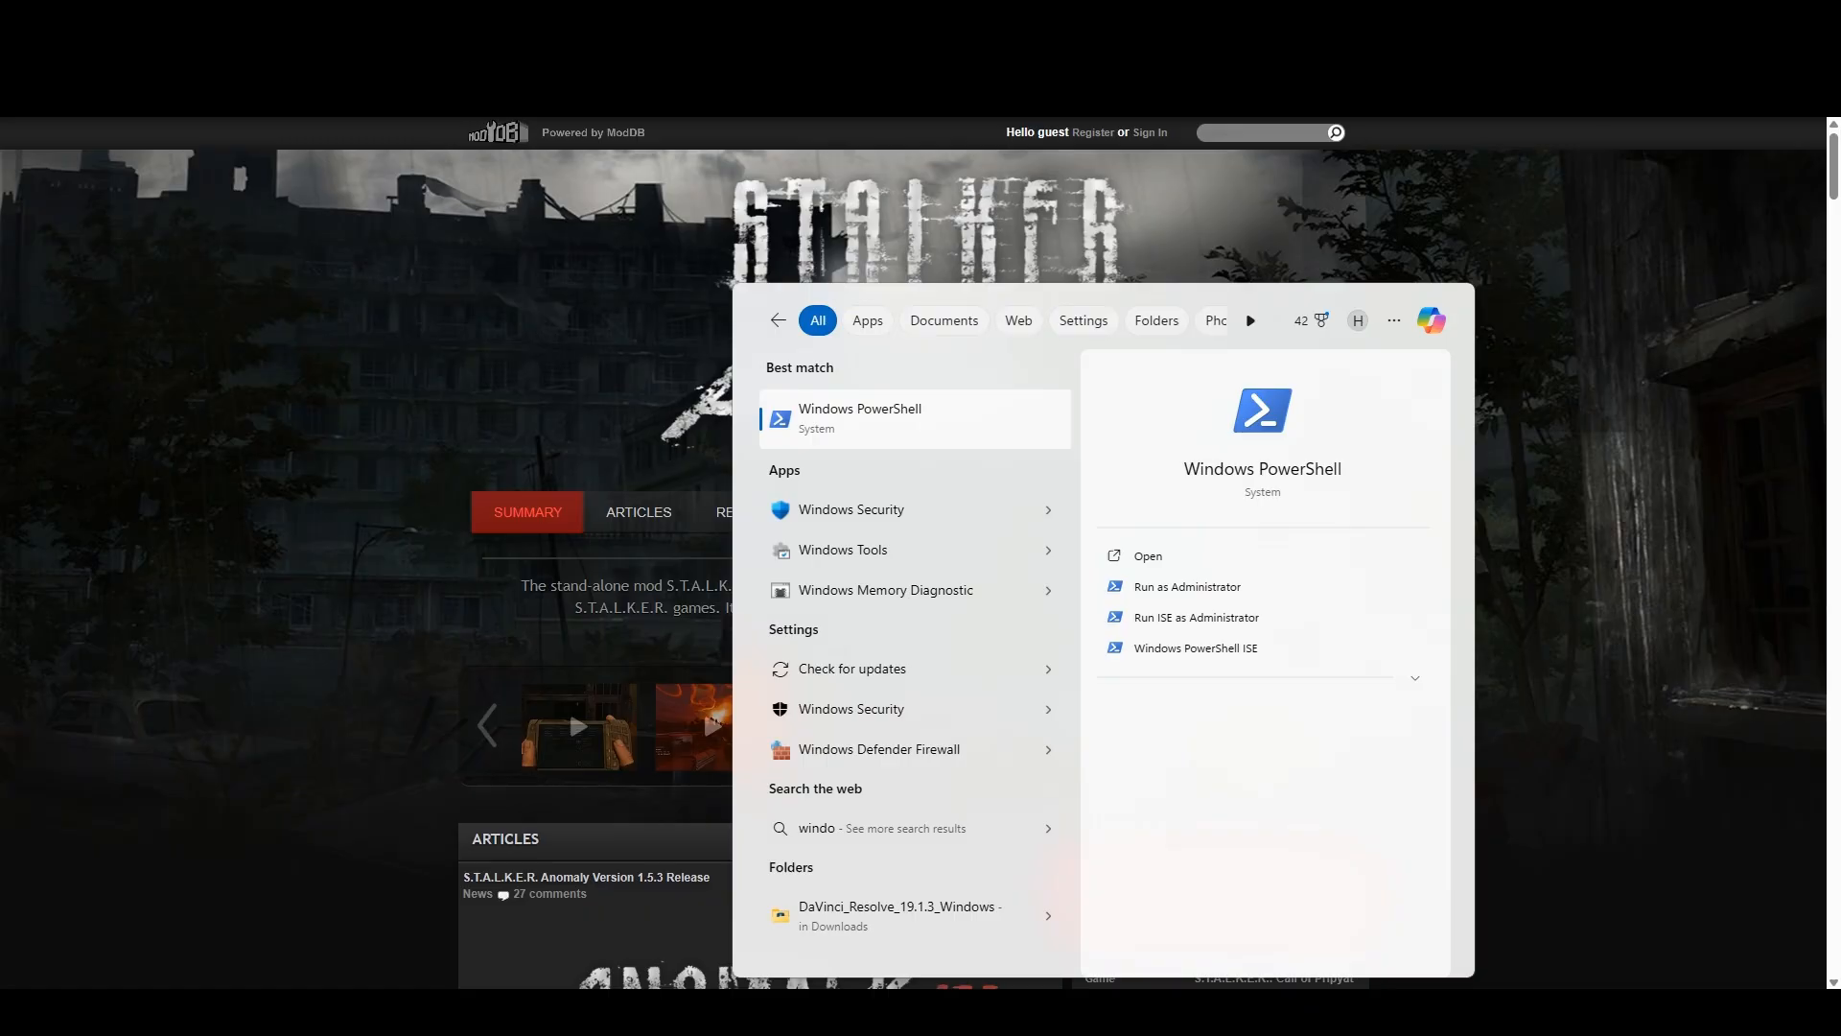
Step: Enter dir -Path [directory path] -Recurse | Unblock-File in Windows PowerShell, and select the GAMMA folder's path and the [directory path] placeholder
click(943, 439)
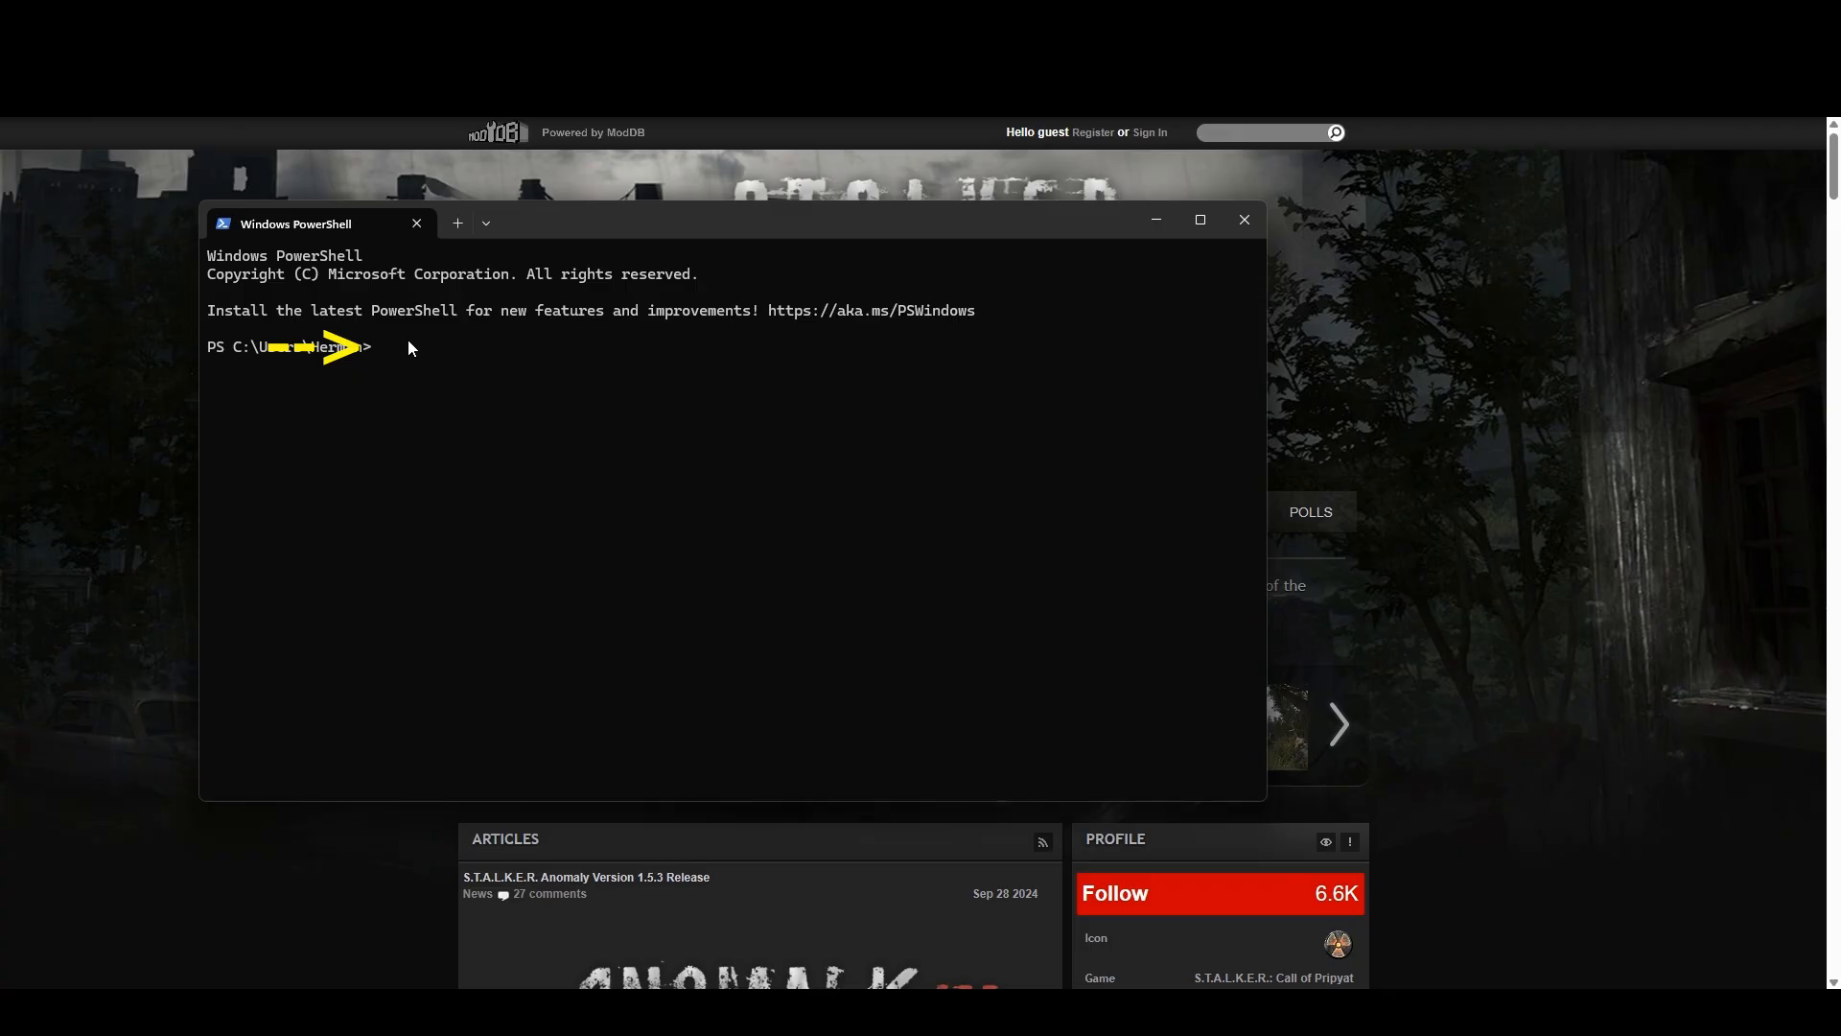
text(dir -Path [directory path] -Recurse | Unblock-File)
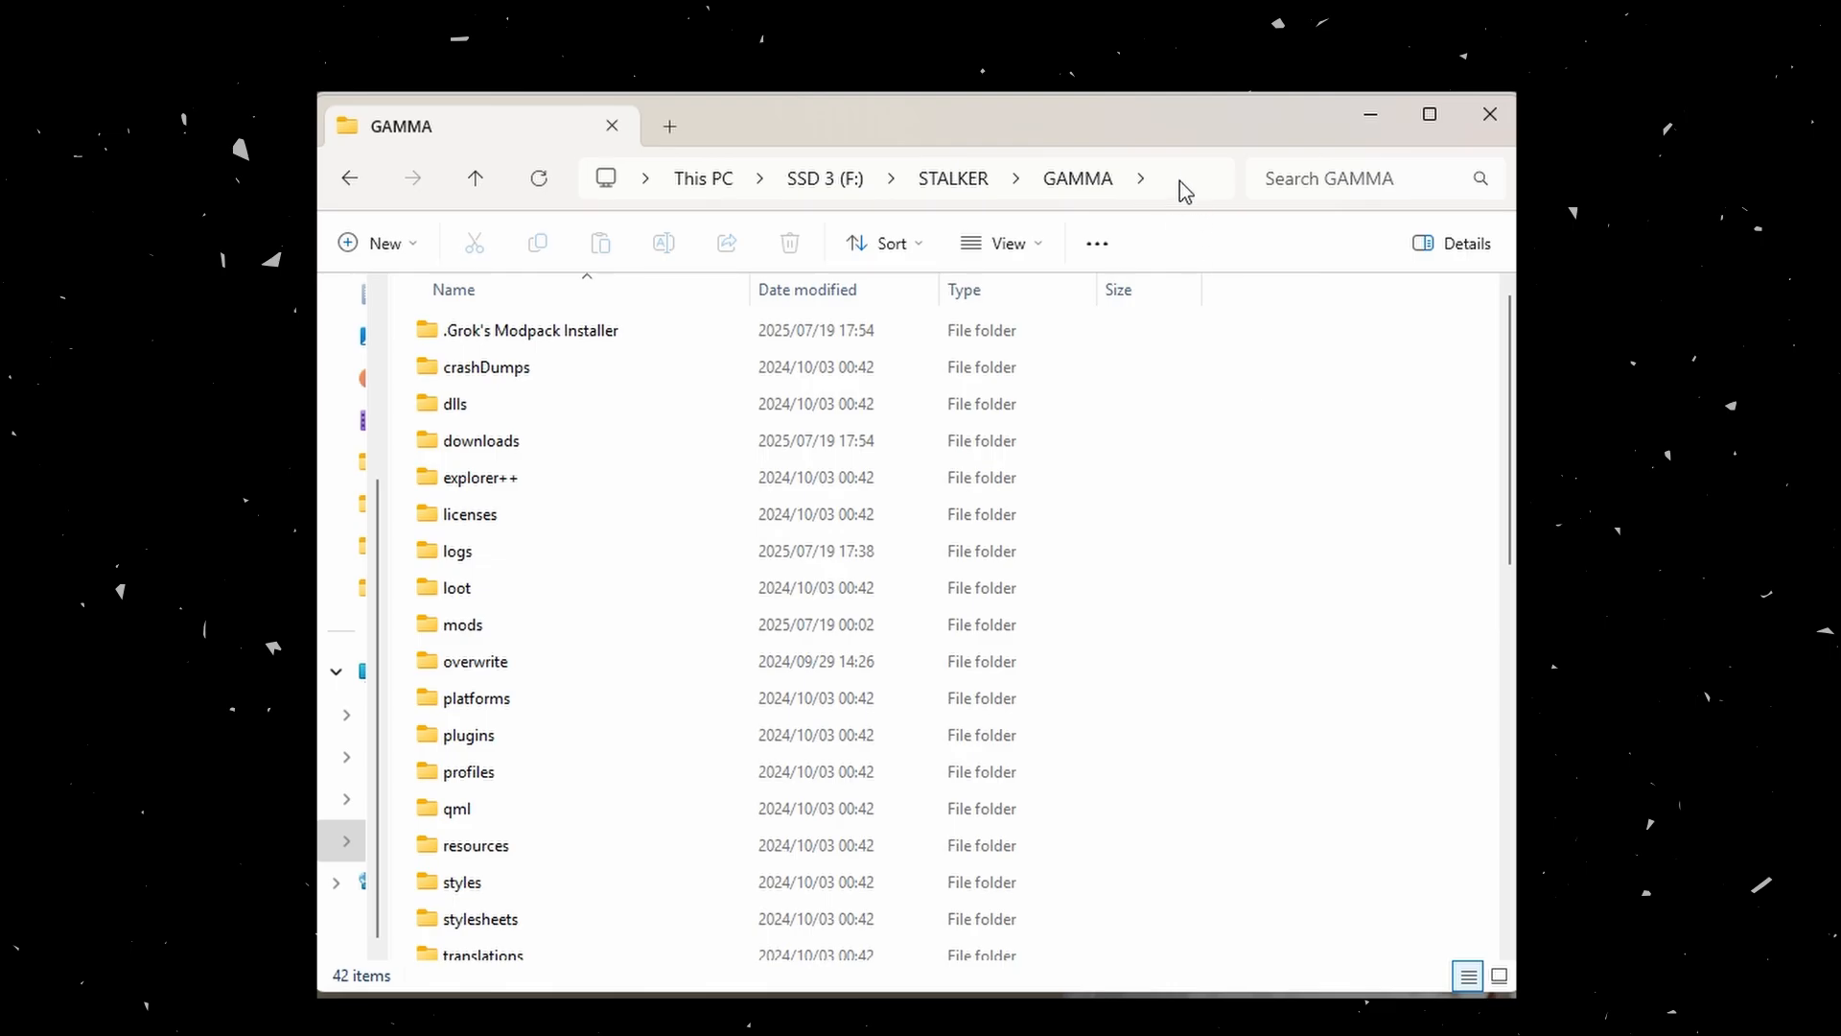
click(1182, 182)
drag(467, 348, 601, 353)
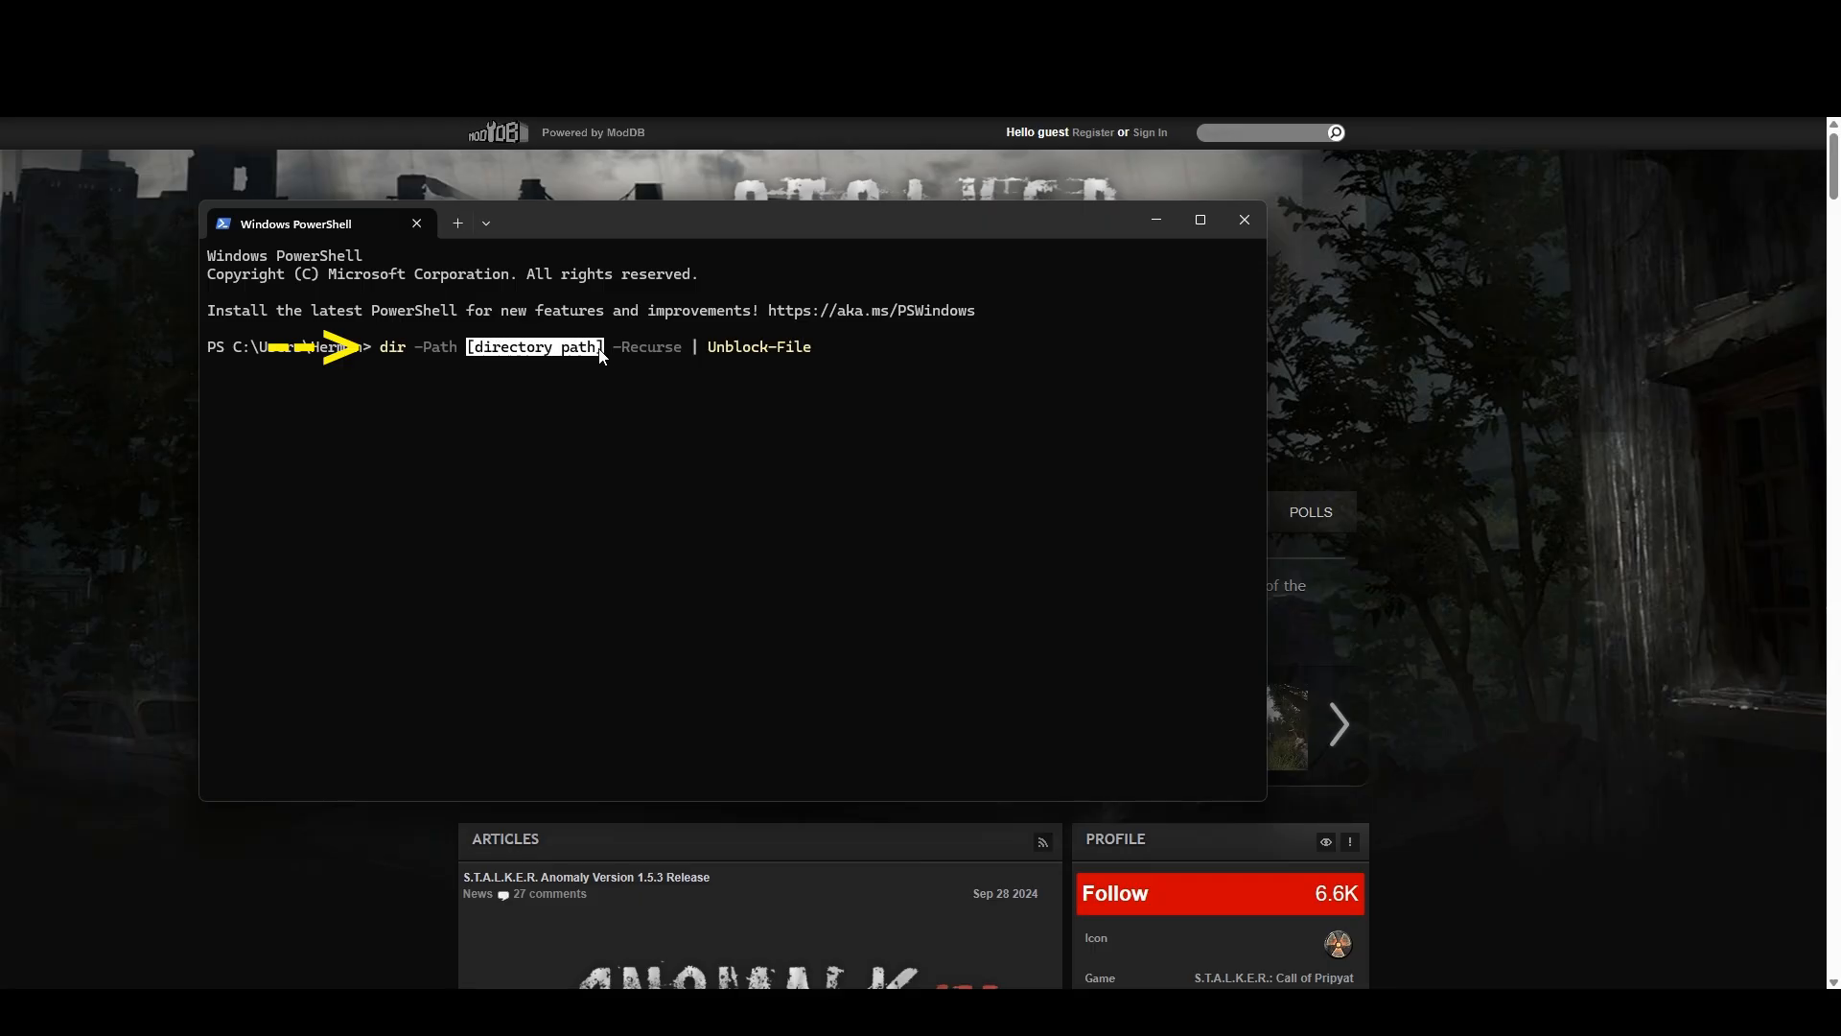
Step: Rename the GAMMA RC3 folder in STALKER to GAMMA
key(Left)
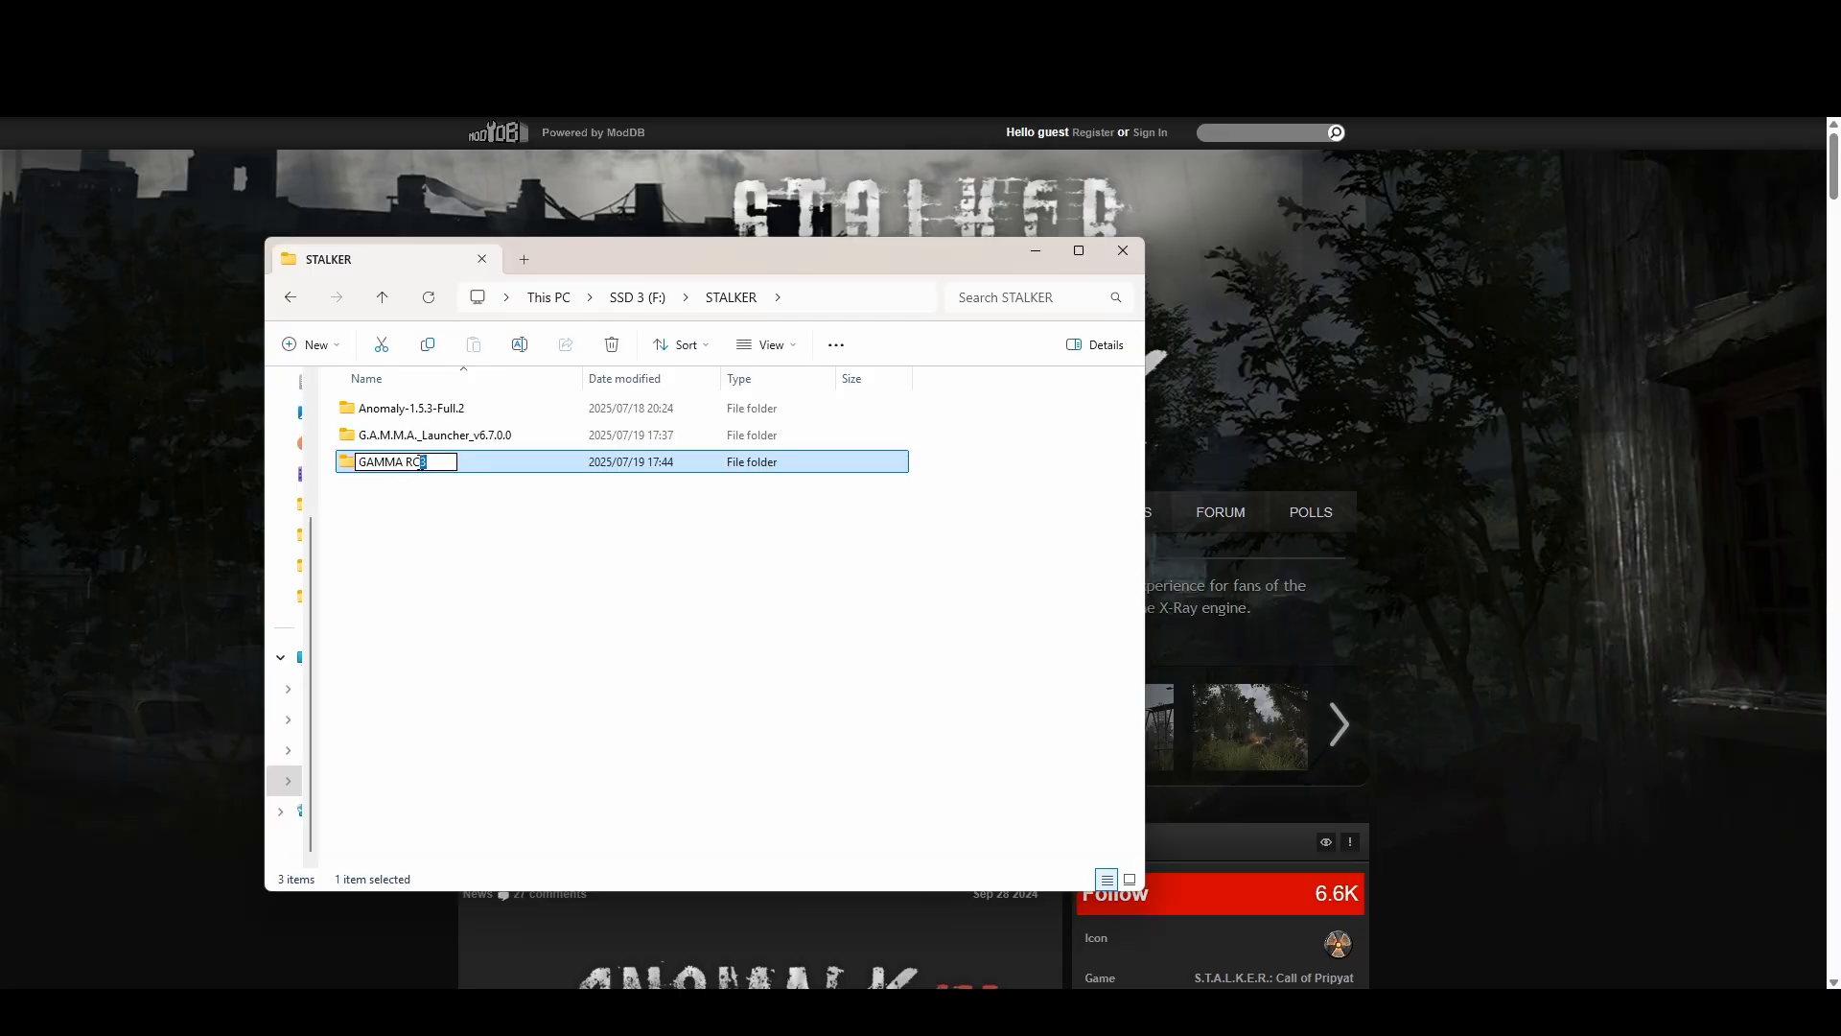
key(BackSpace)
click(422, 556)
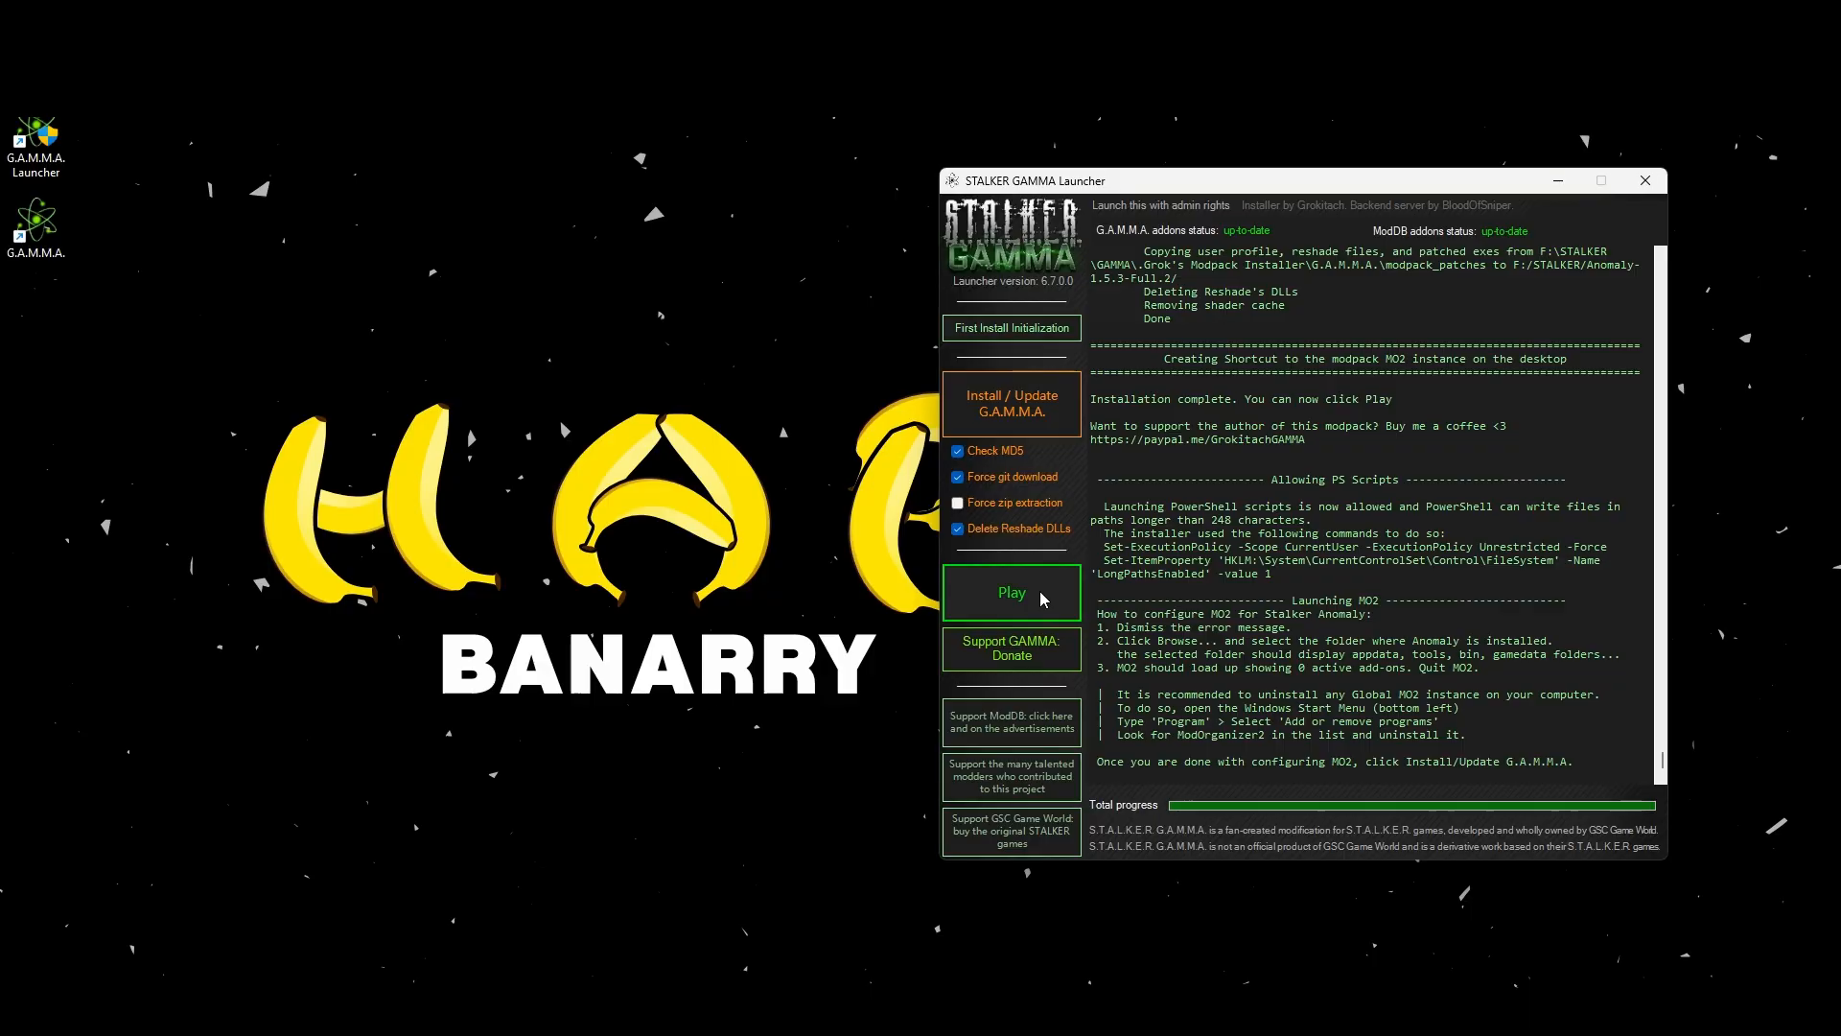
Step: Open Mod Organizer from the GAMMA launcher, run the Anomaly Launcher, and start the game with DirectX 11 (R4)
click(1043, 599)
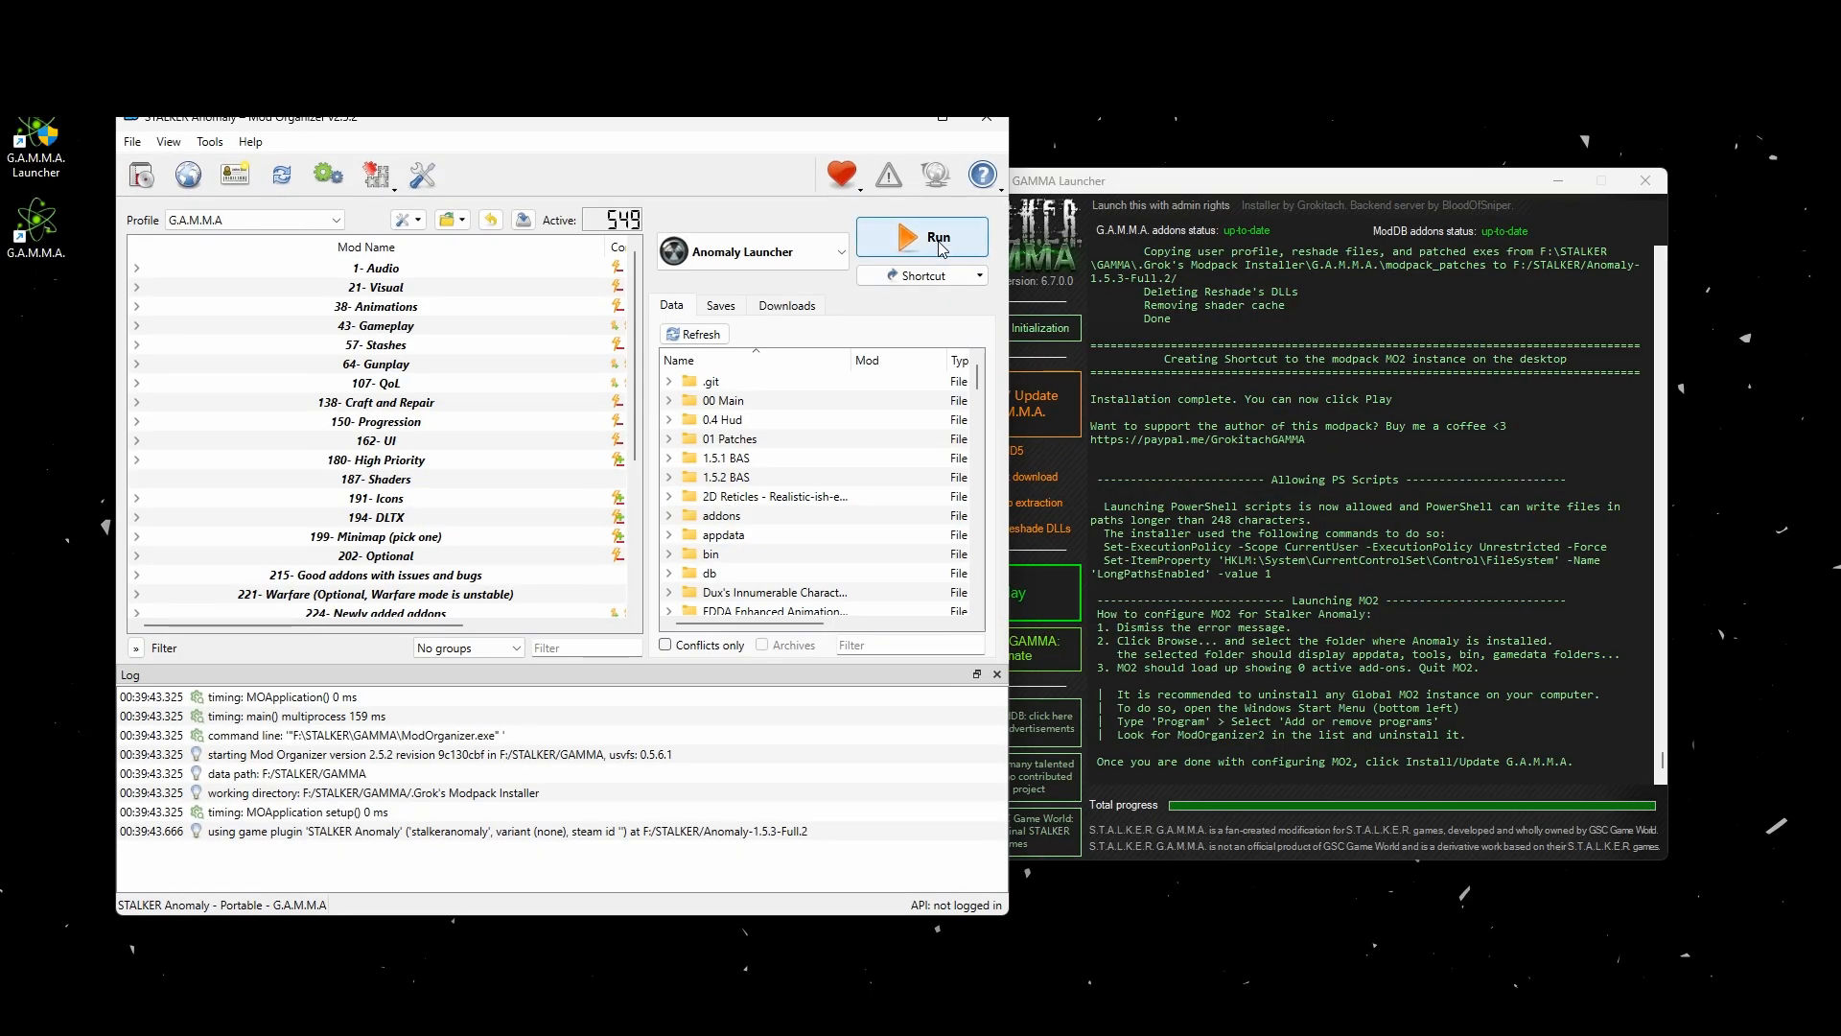
click(930, 248)
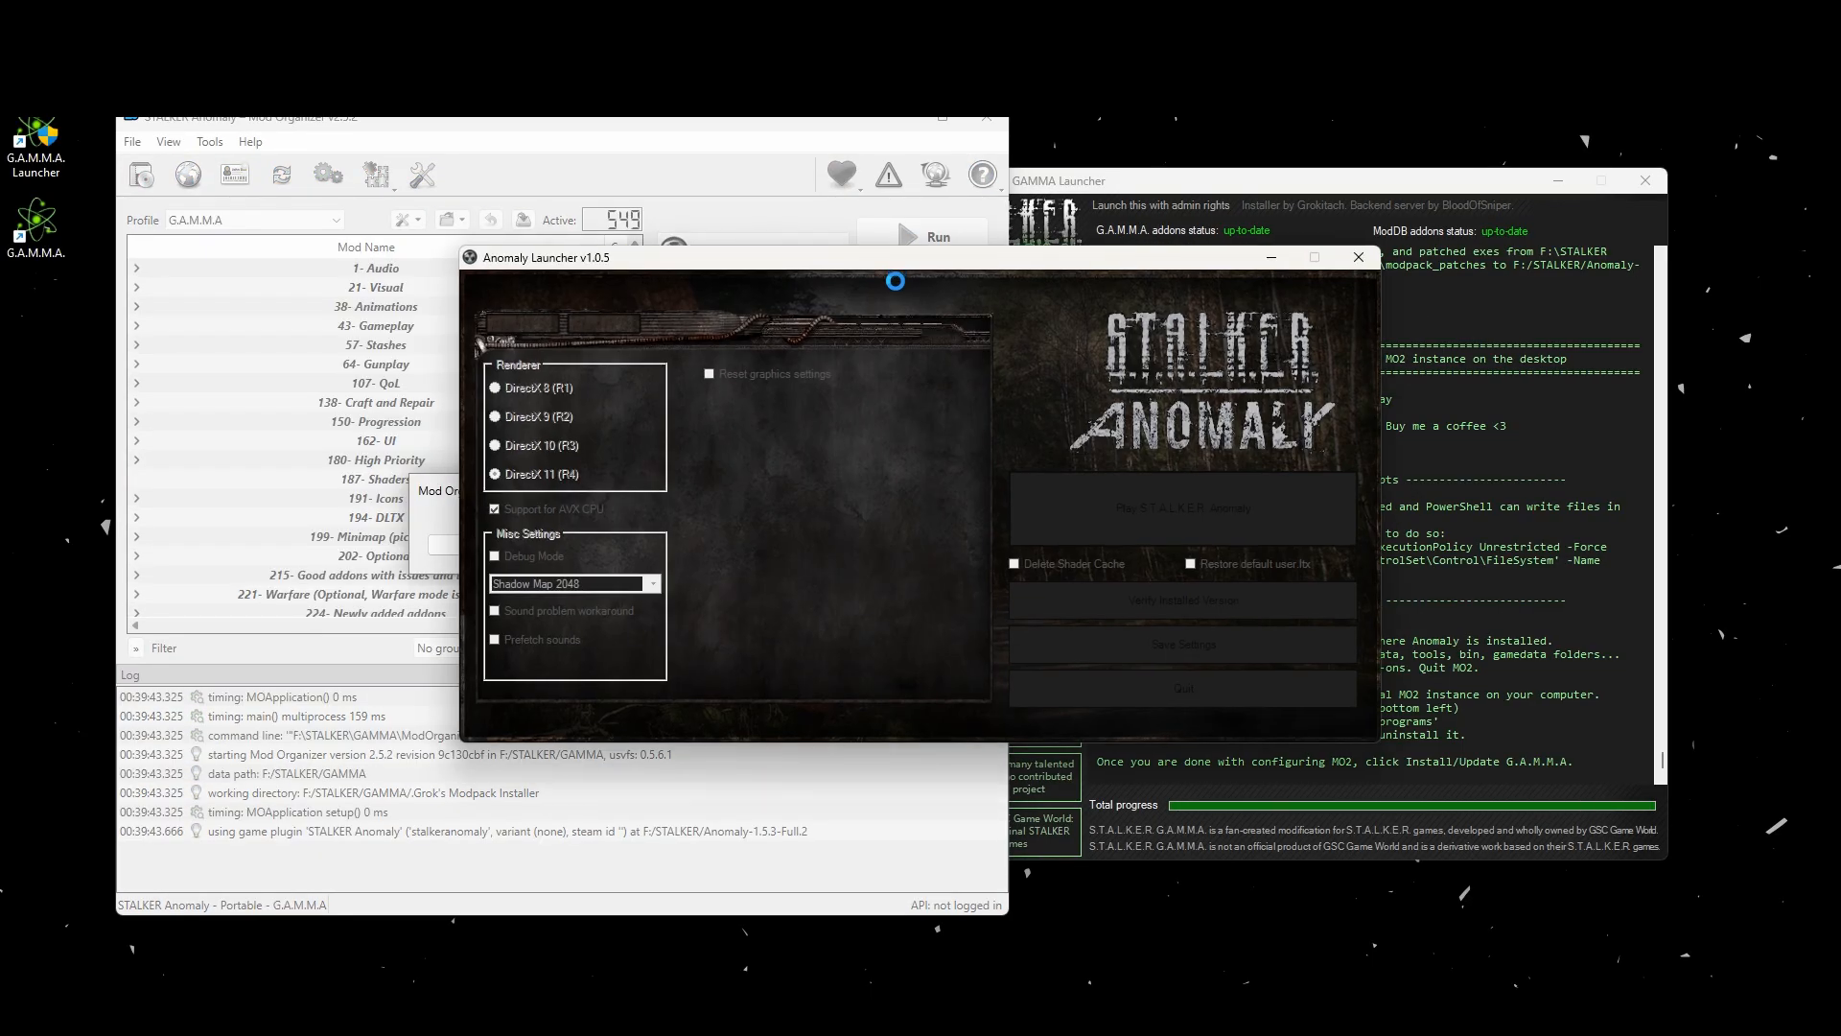
click(1092, 511)
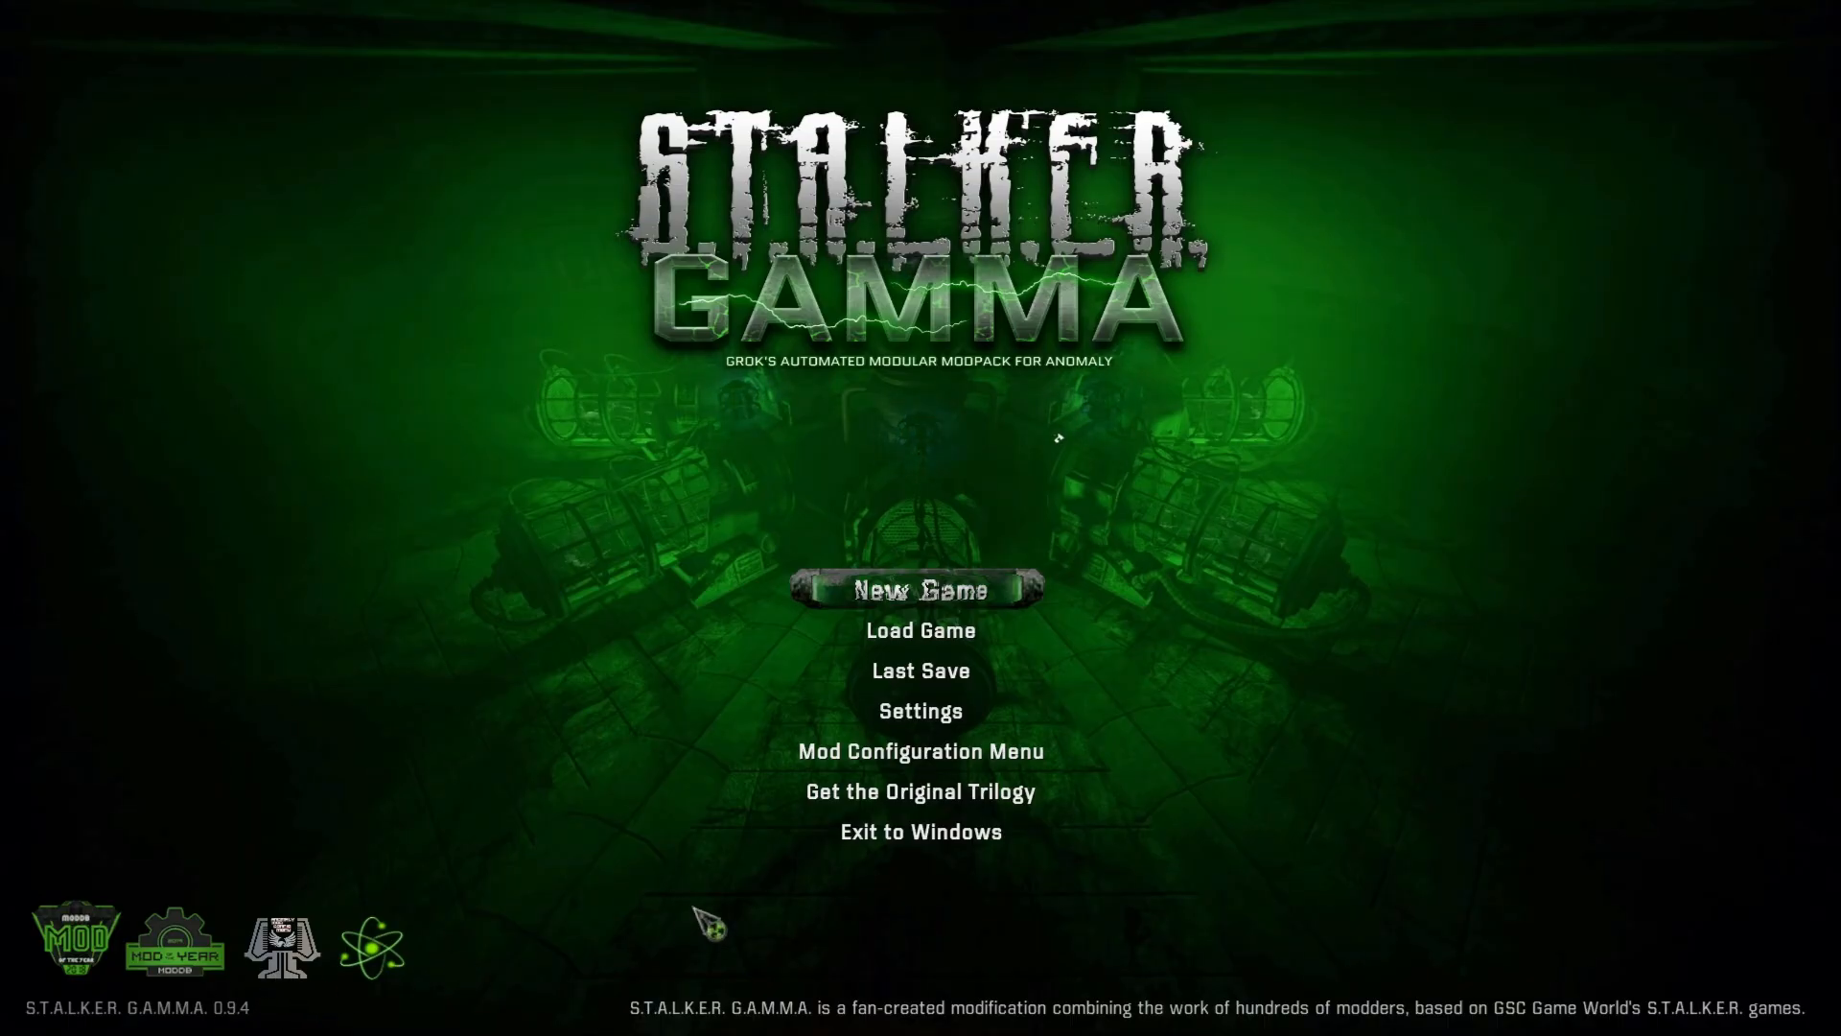
Step: Start a new game with a randomized character
click(931, 607)
click(916, 916)
click(918, 918)
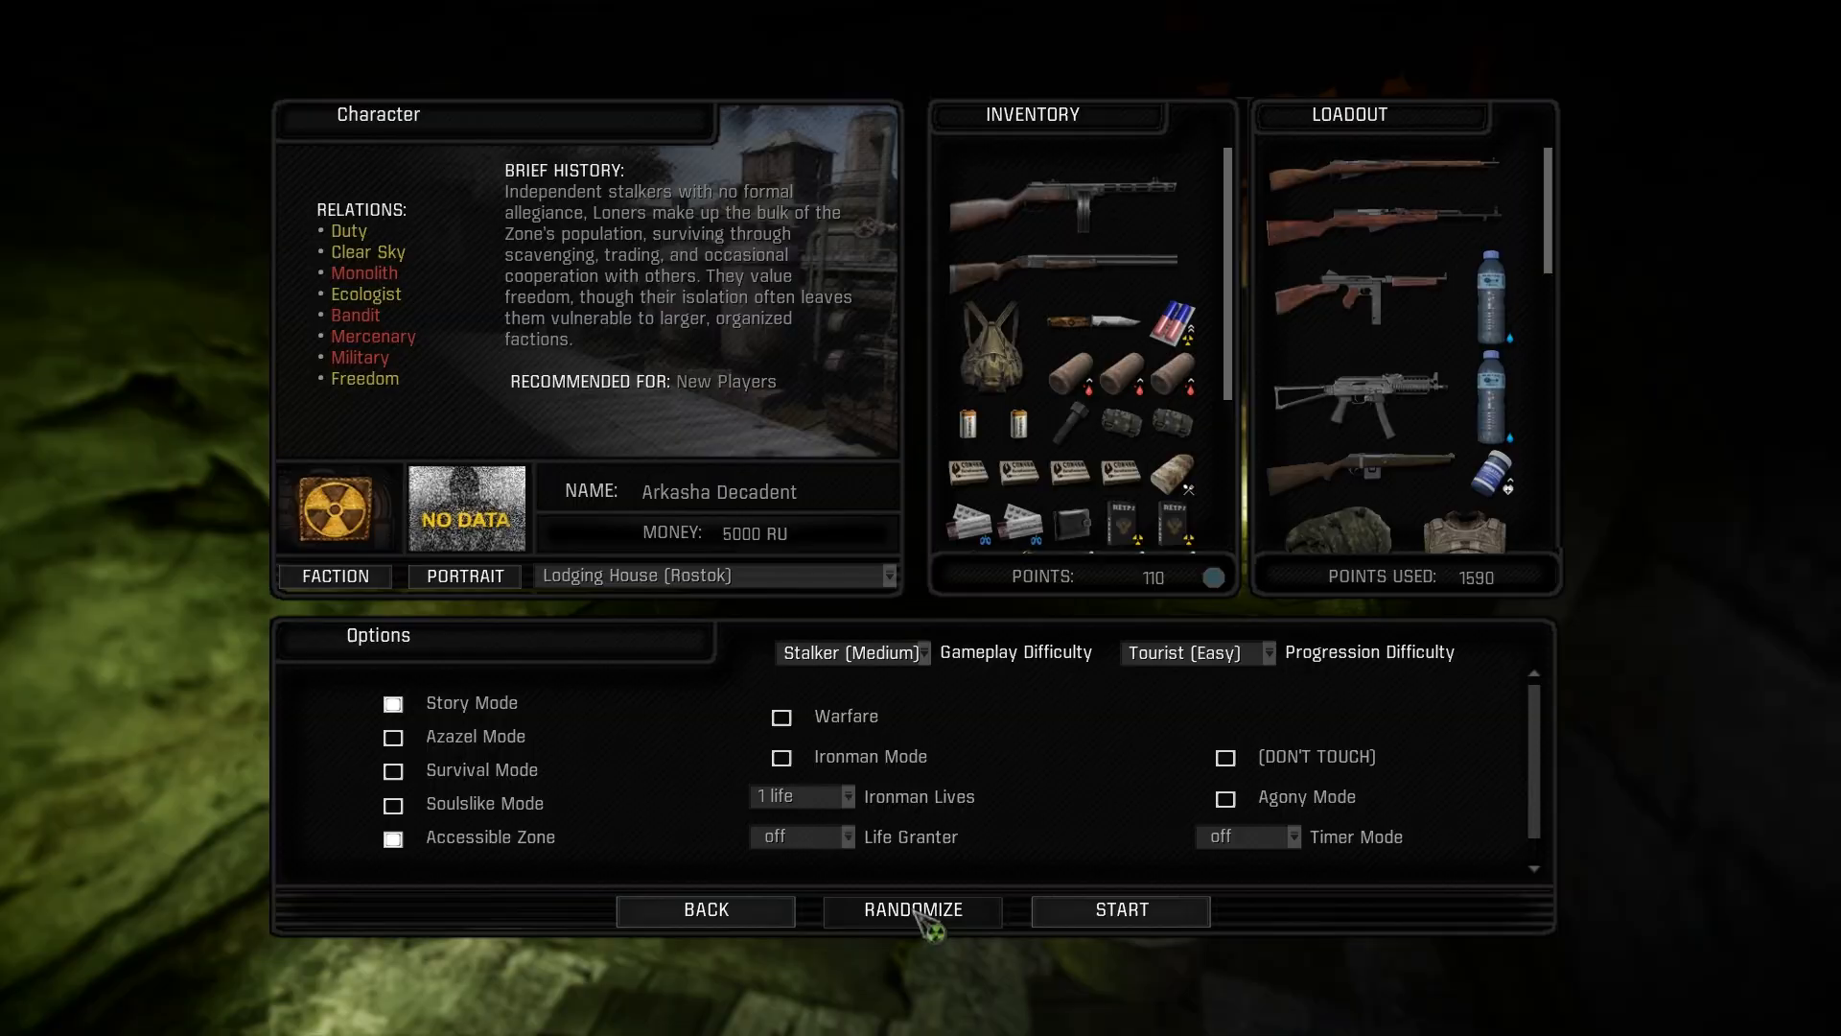
click(1103, 913)
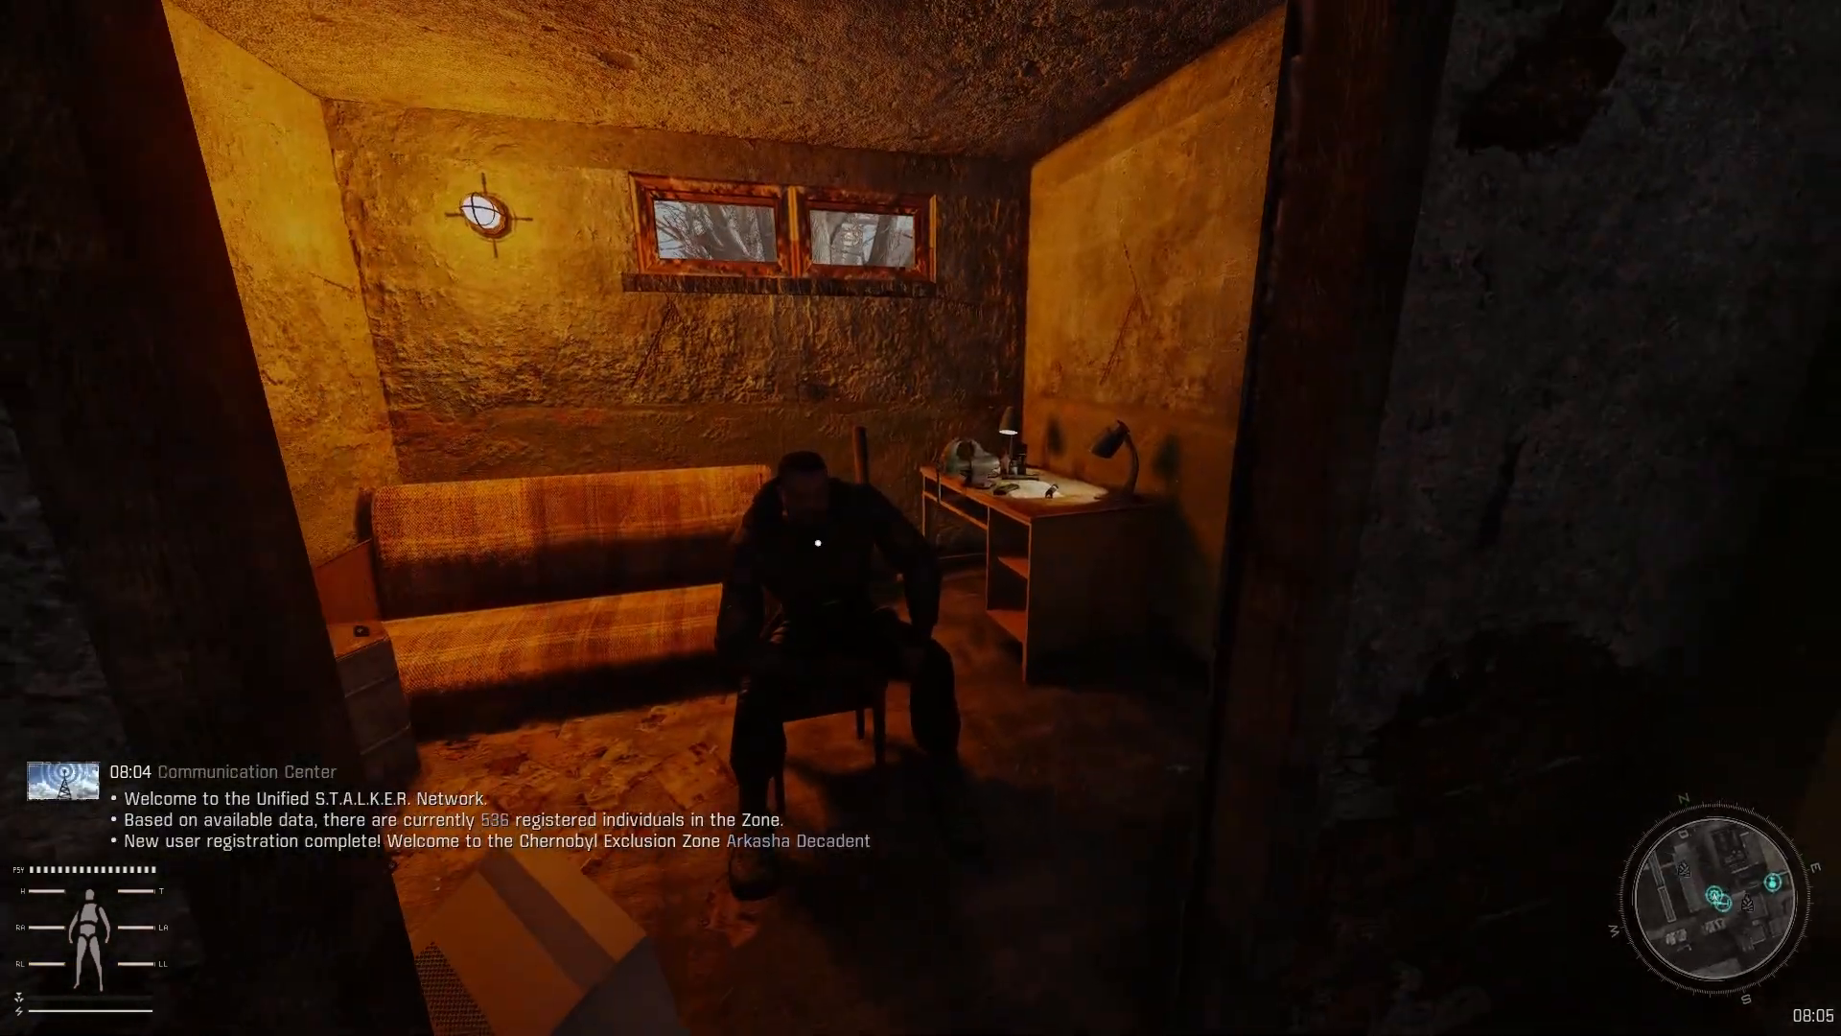
Step: Walk forward into the room up to the seated soldier
key(w)
key(w)
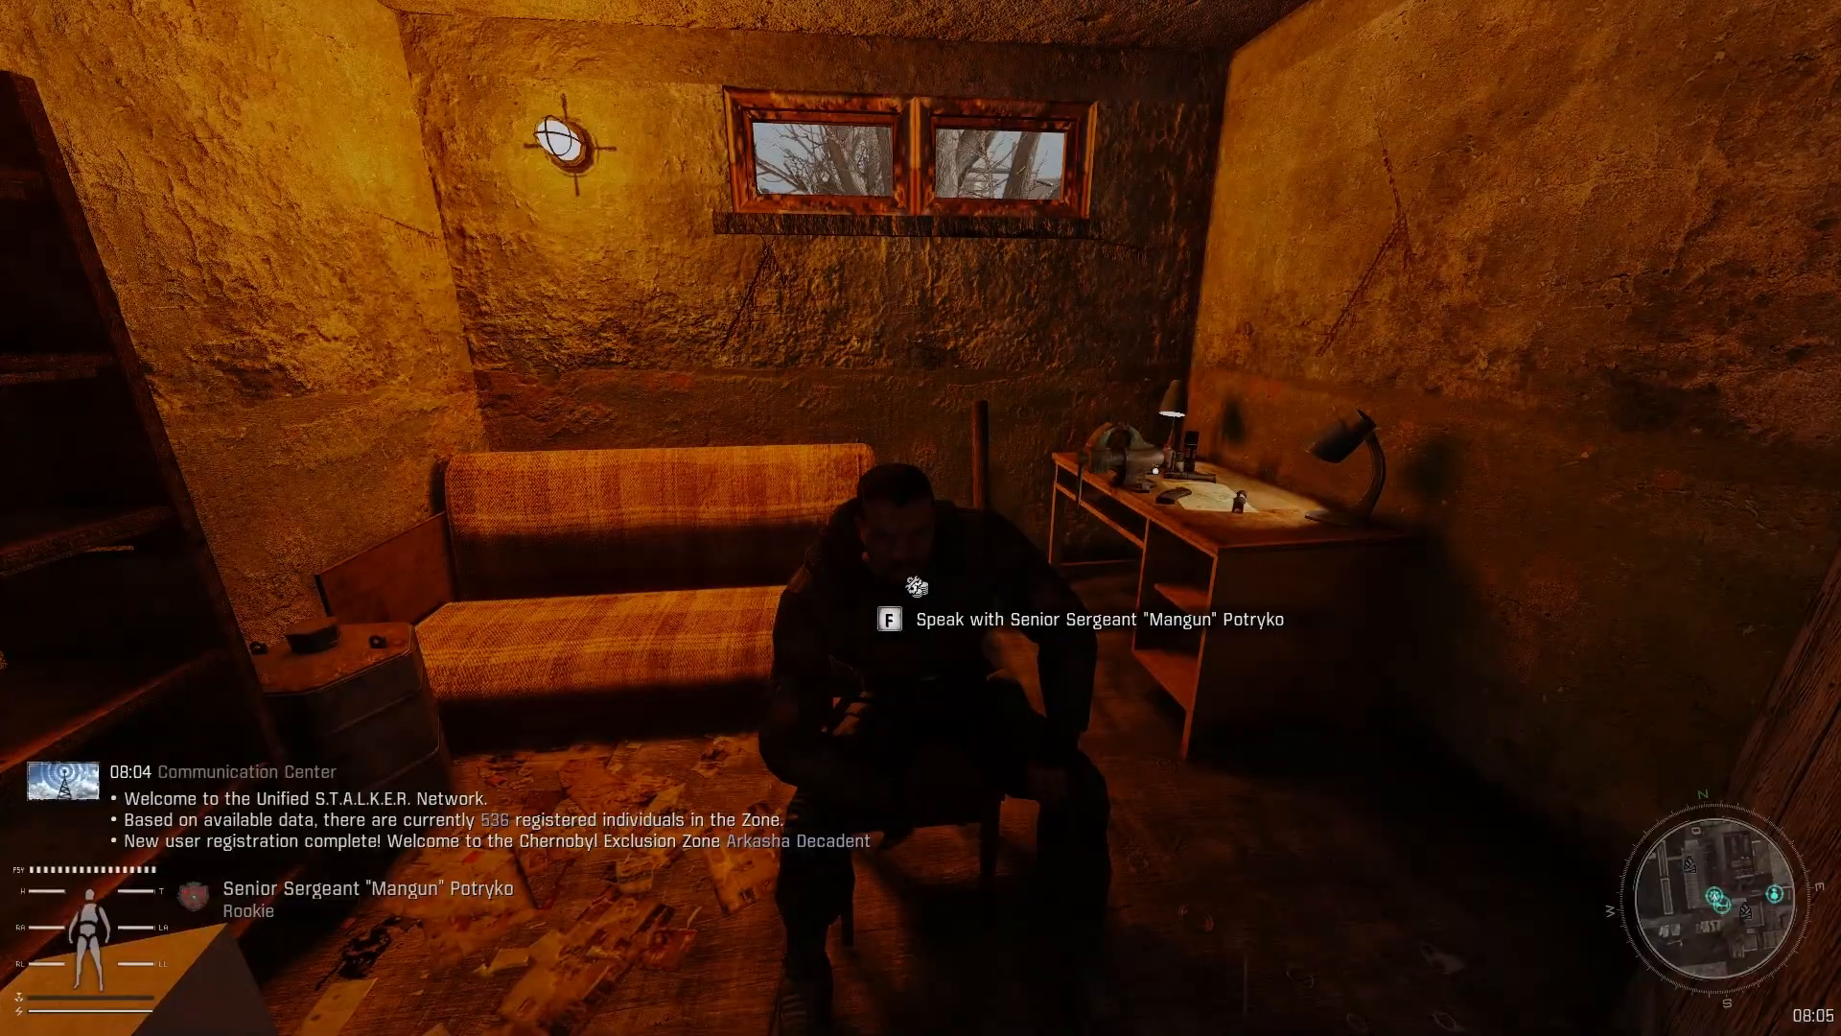
Step: Leave the seated soldier's room and walk through the dark hallway to the top of the lit stairwell
key(w)
key(a)
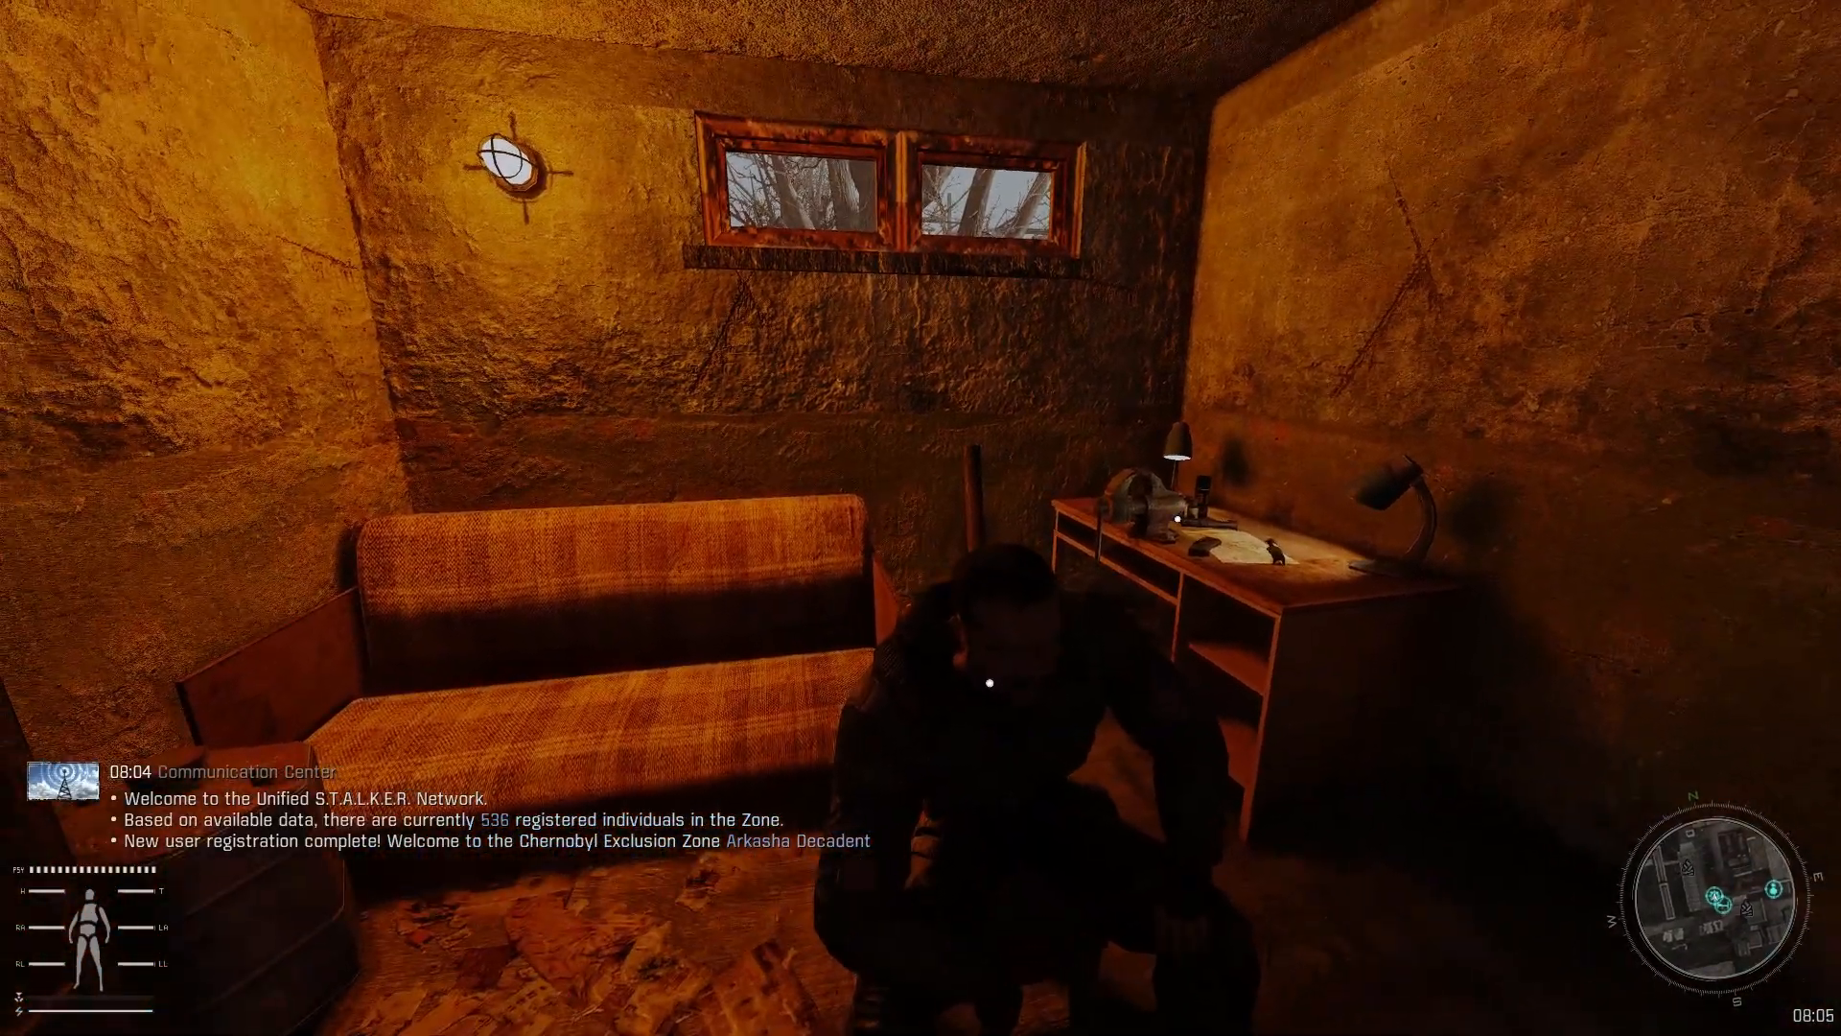
key(s)
key(w)
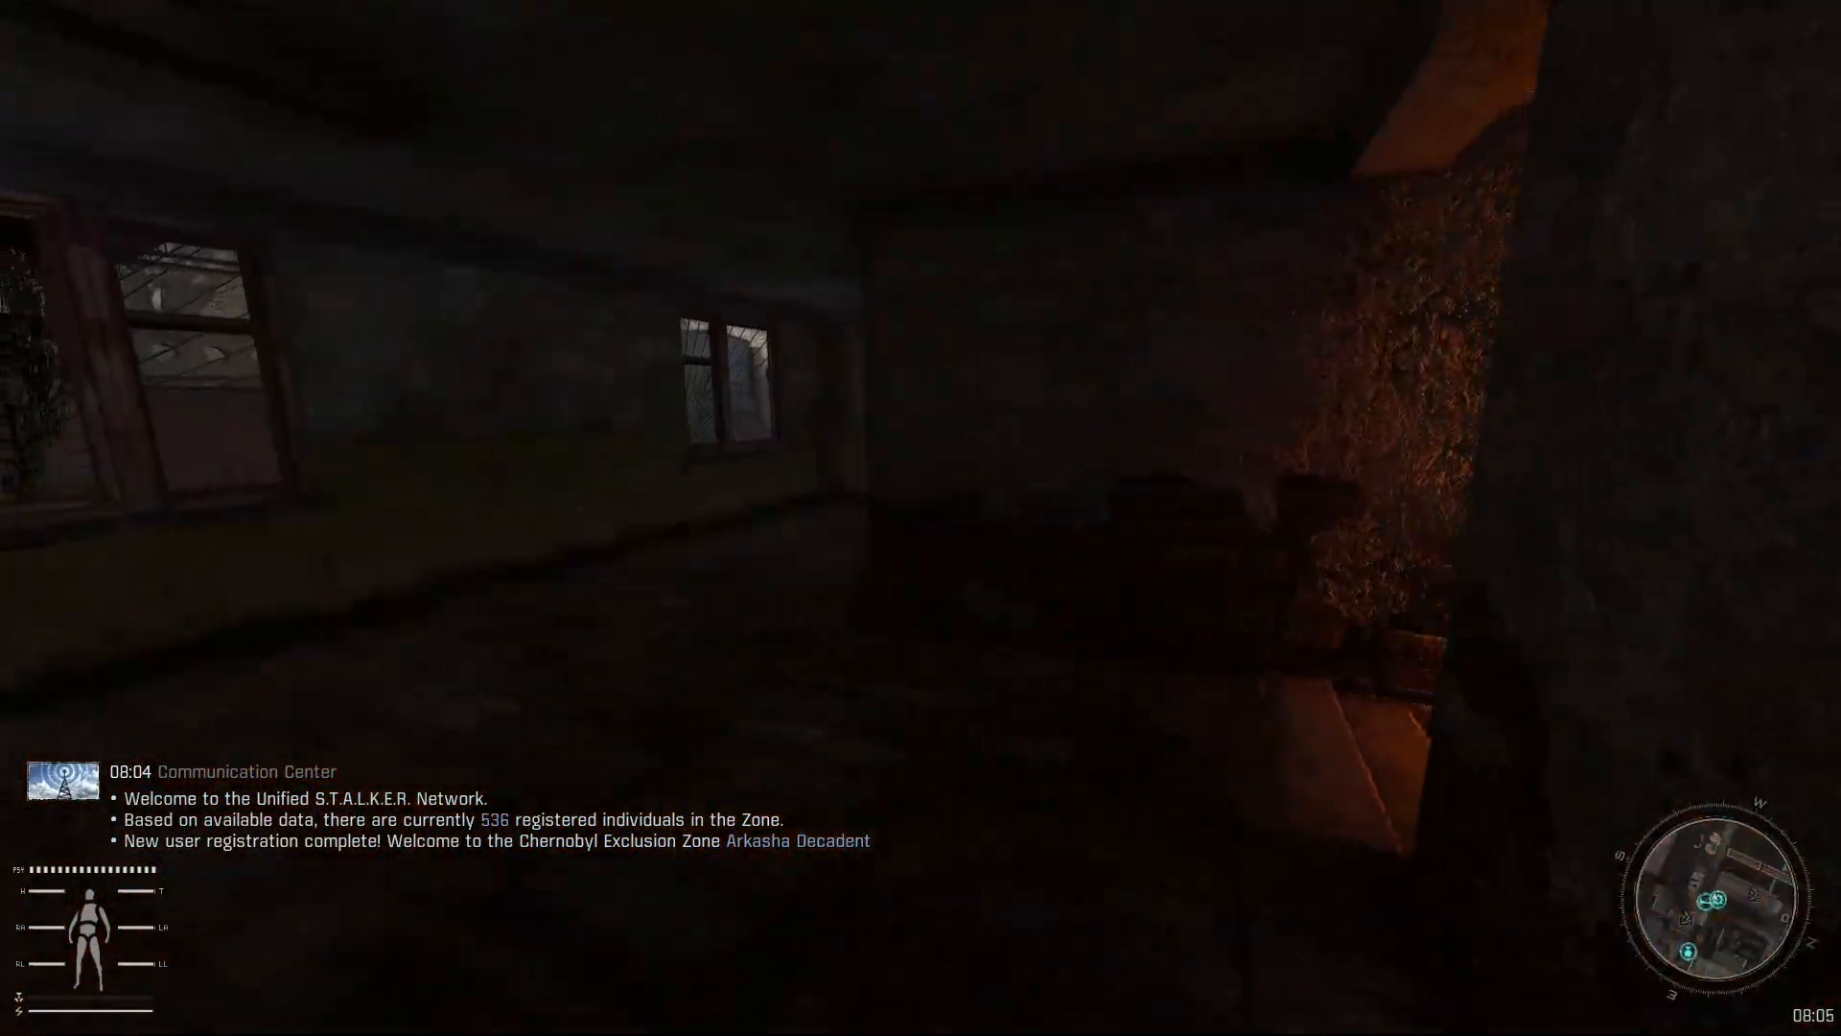
key(w)
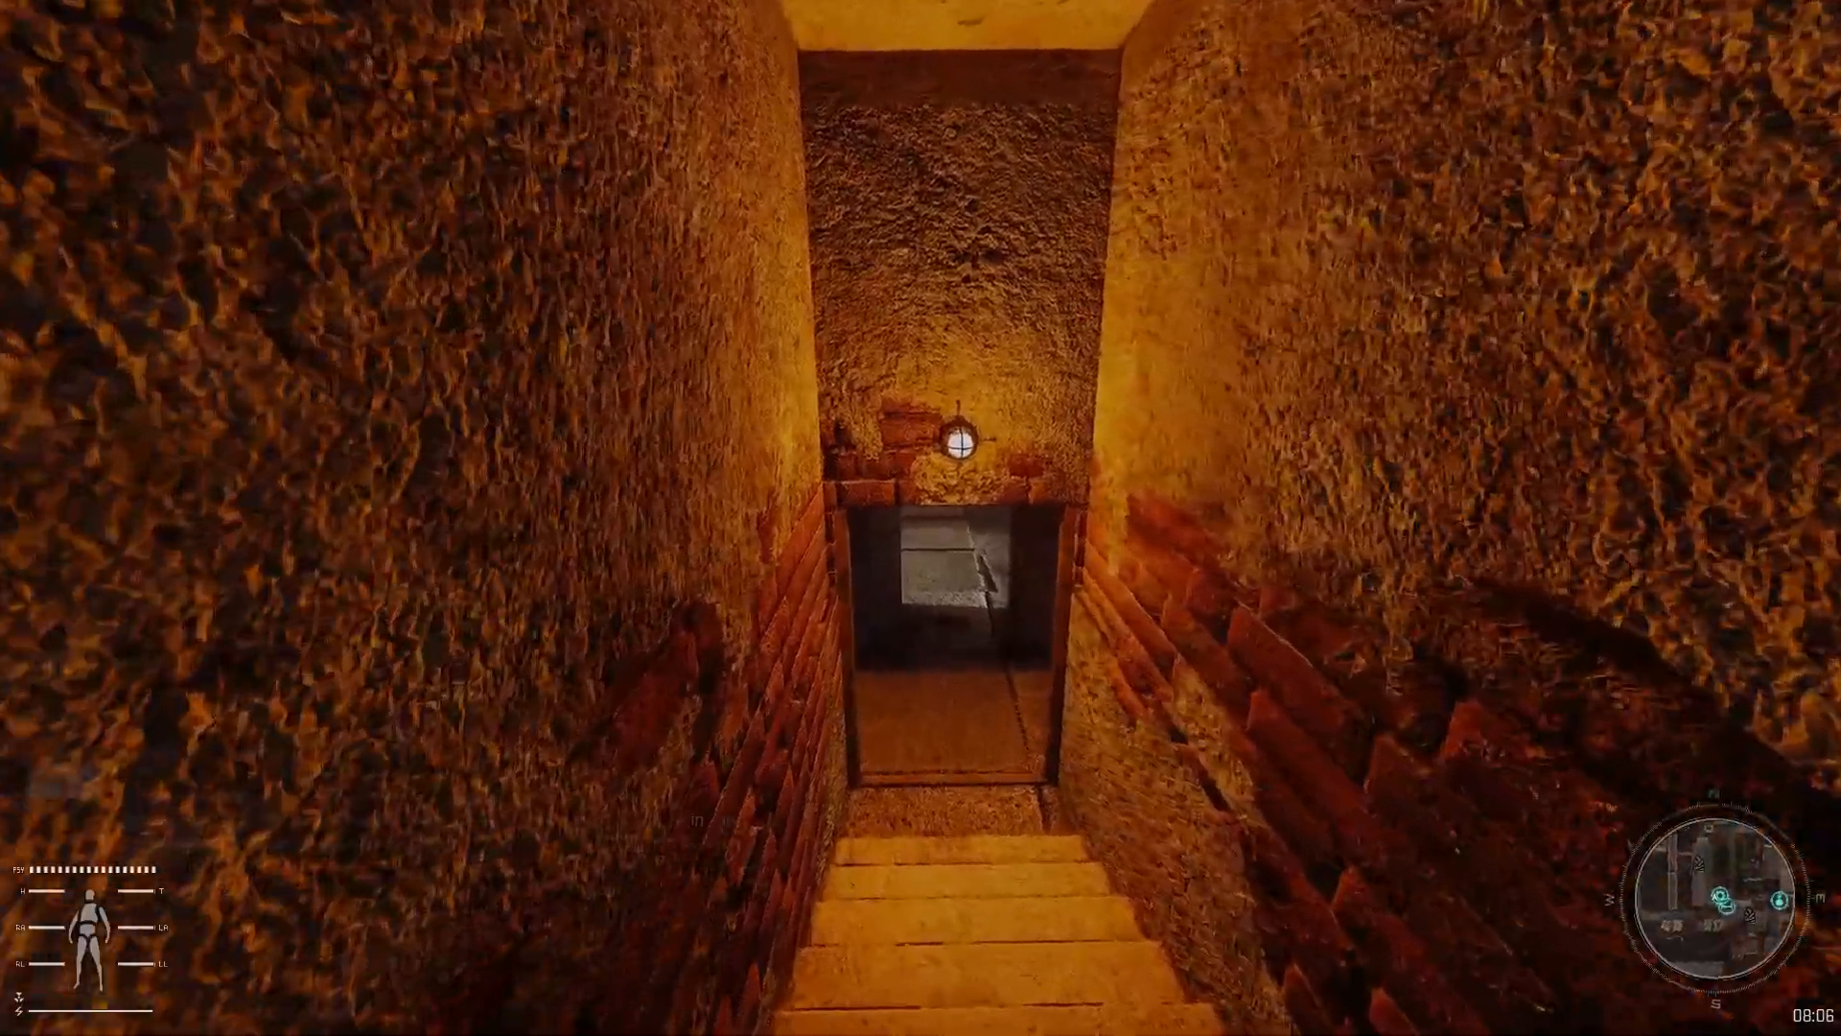
Step: Go down the stairs and out of the building into the yard facing the industrial tanks and pipes
key(w)
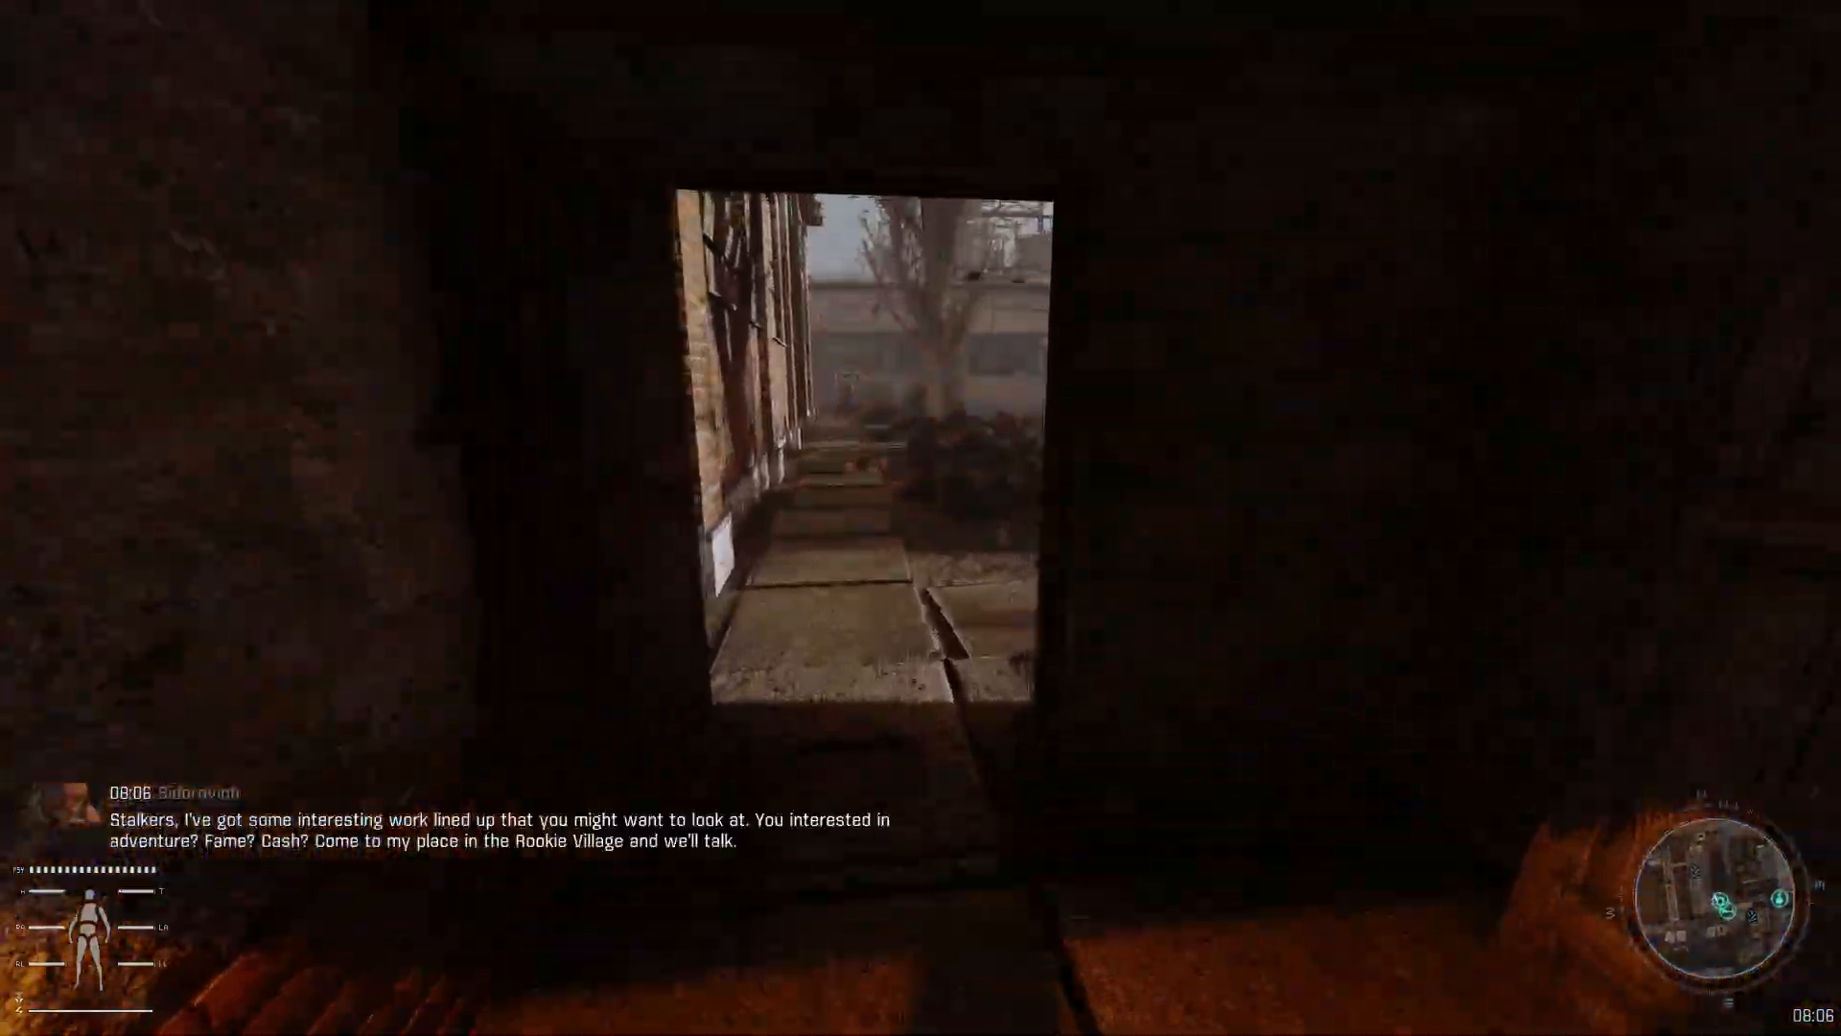
key(w)
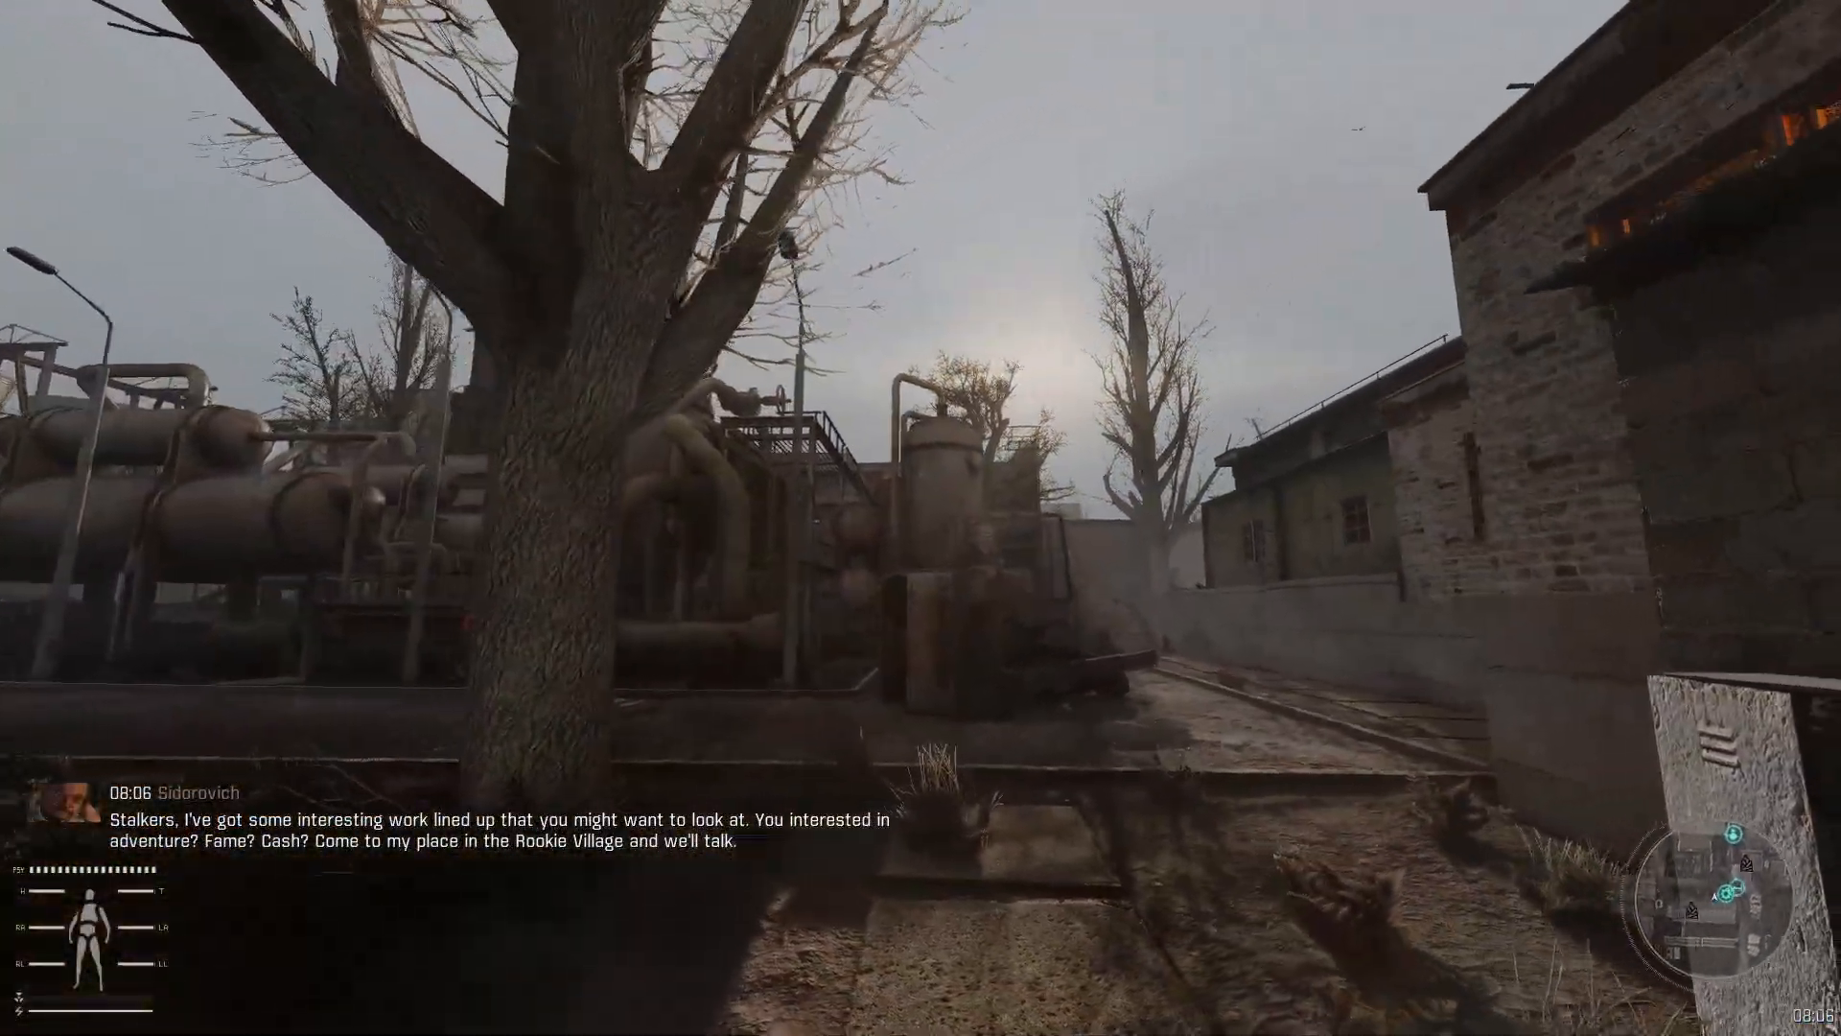
key(w)
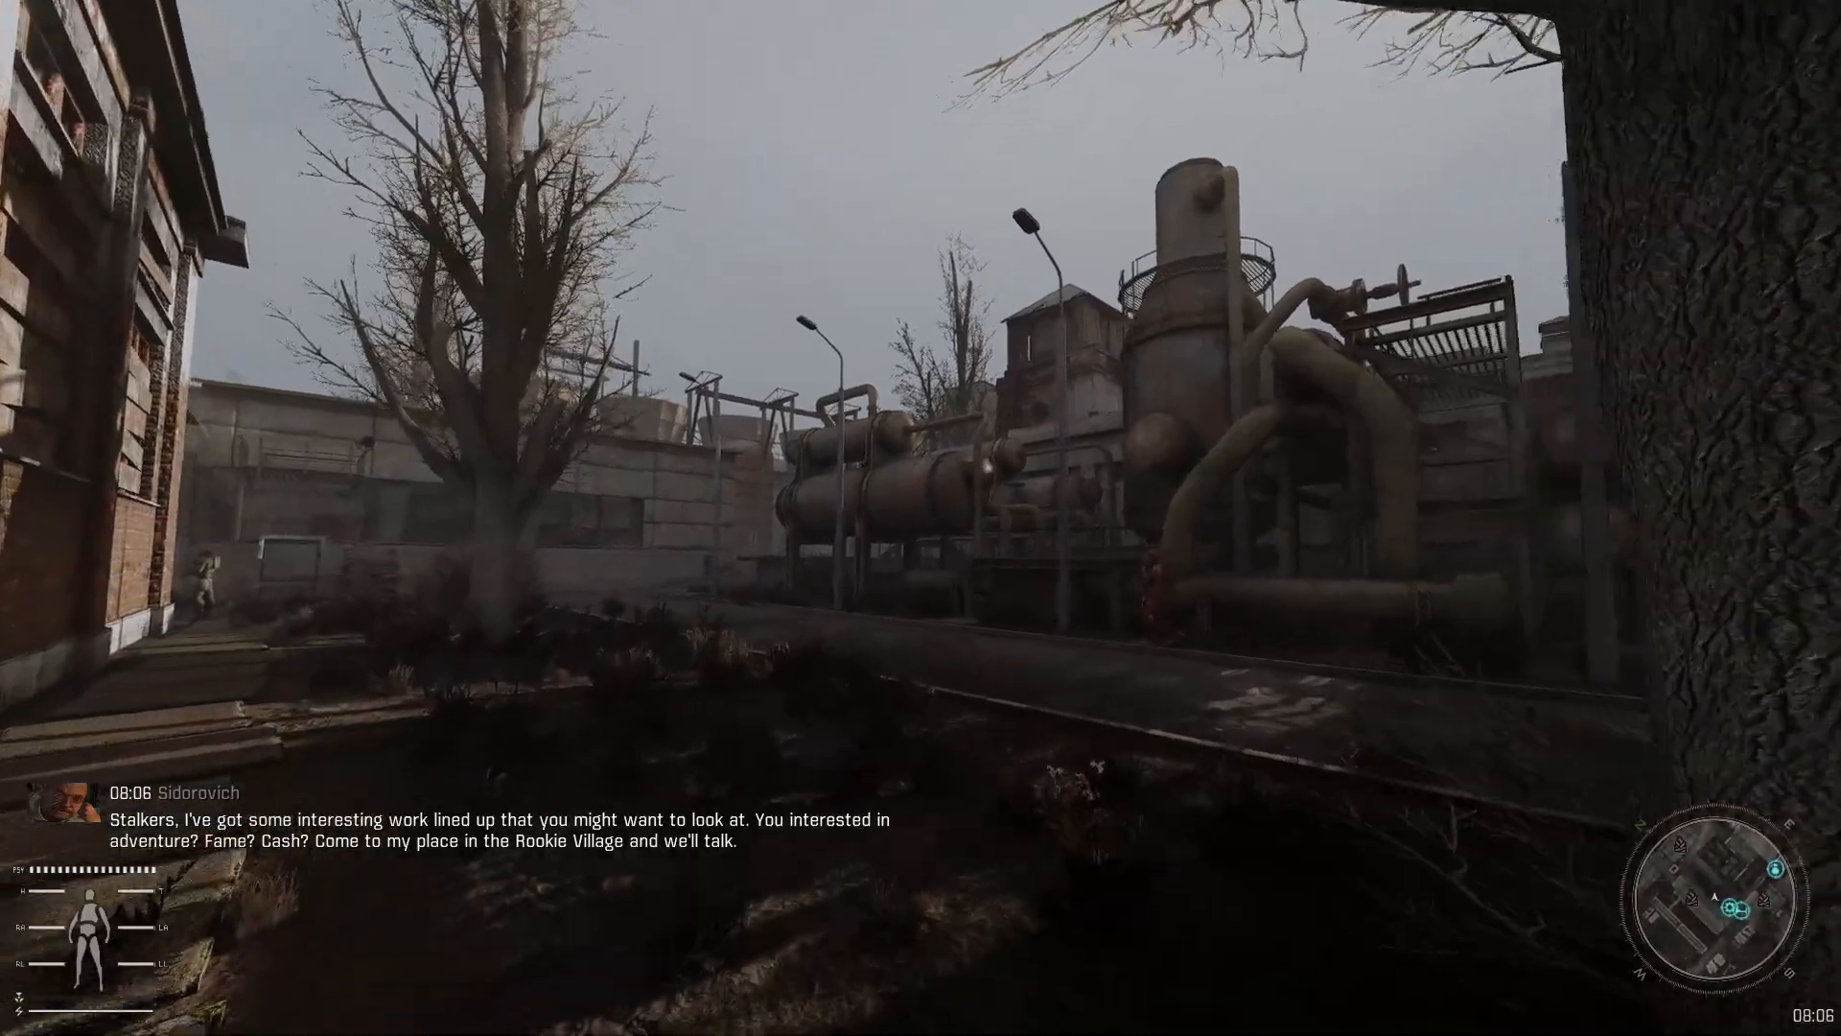
key(w)
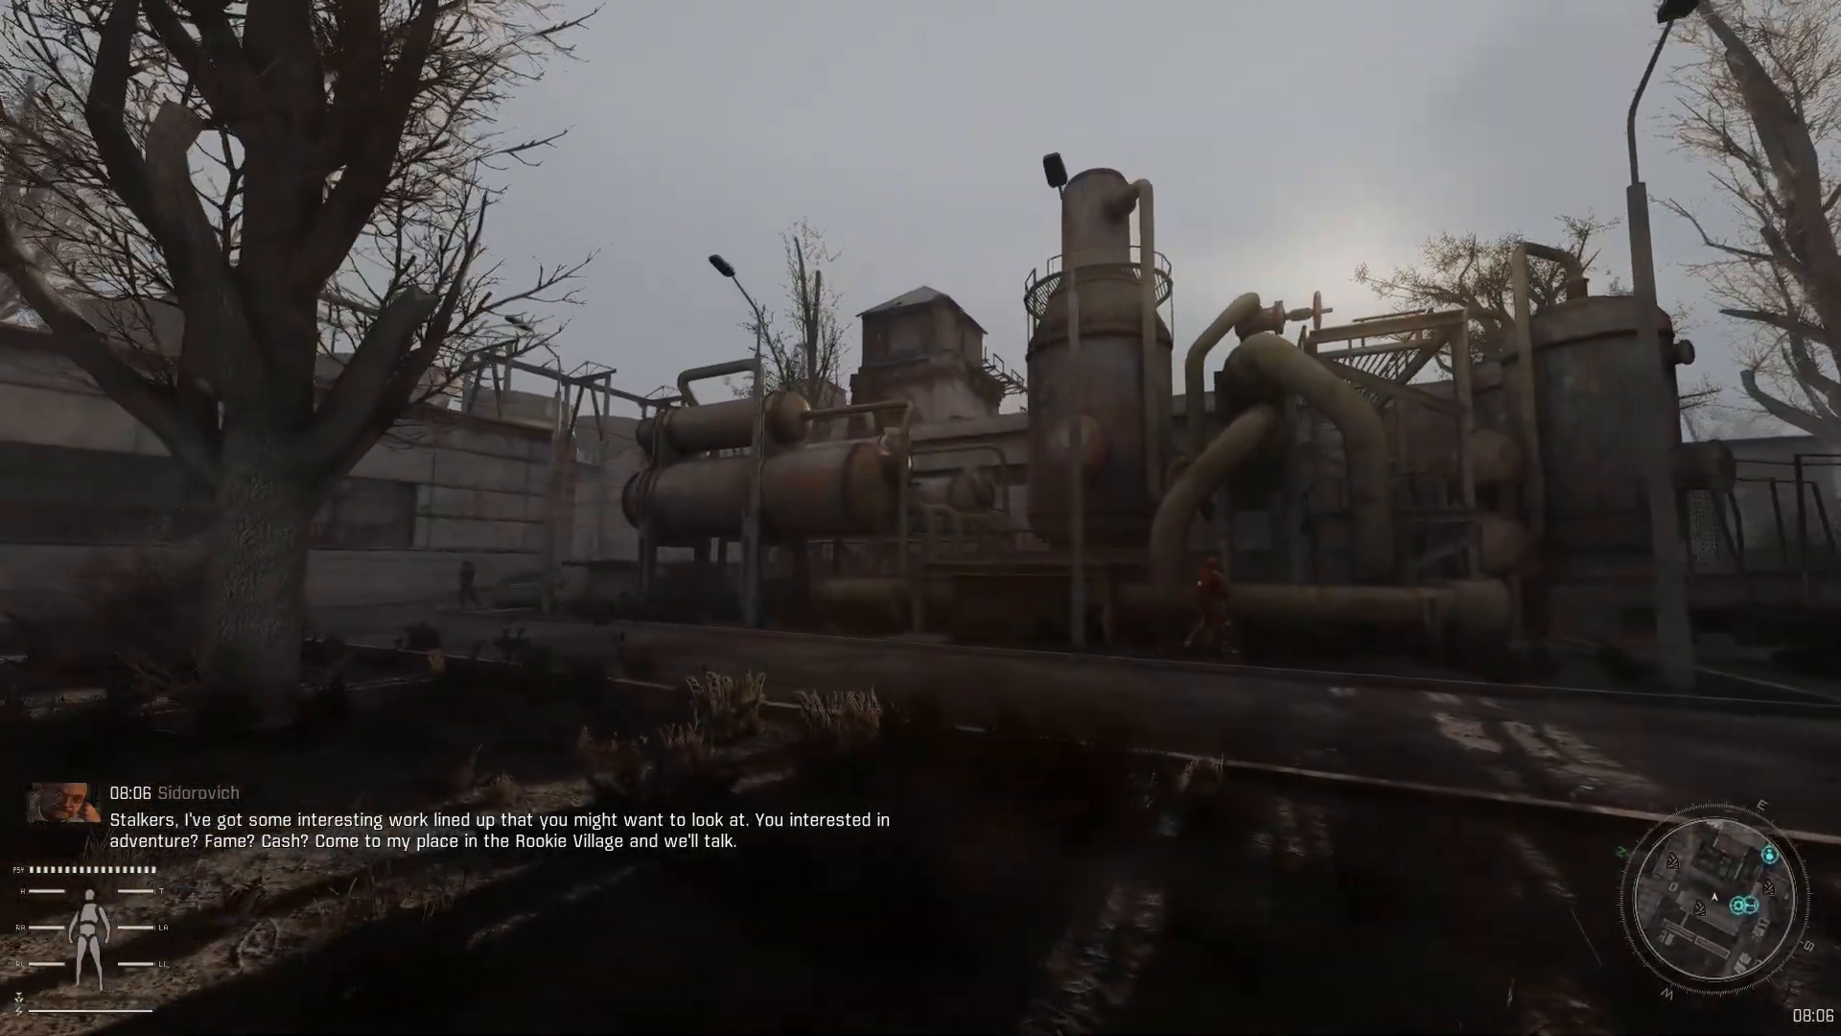